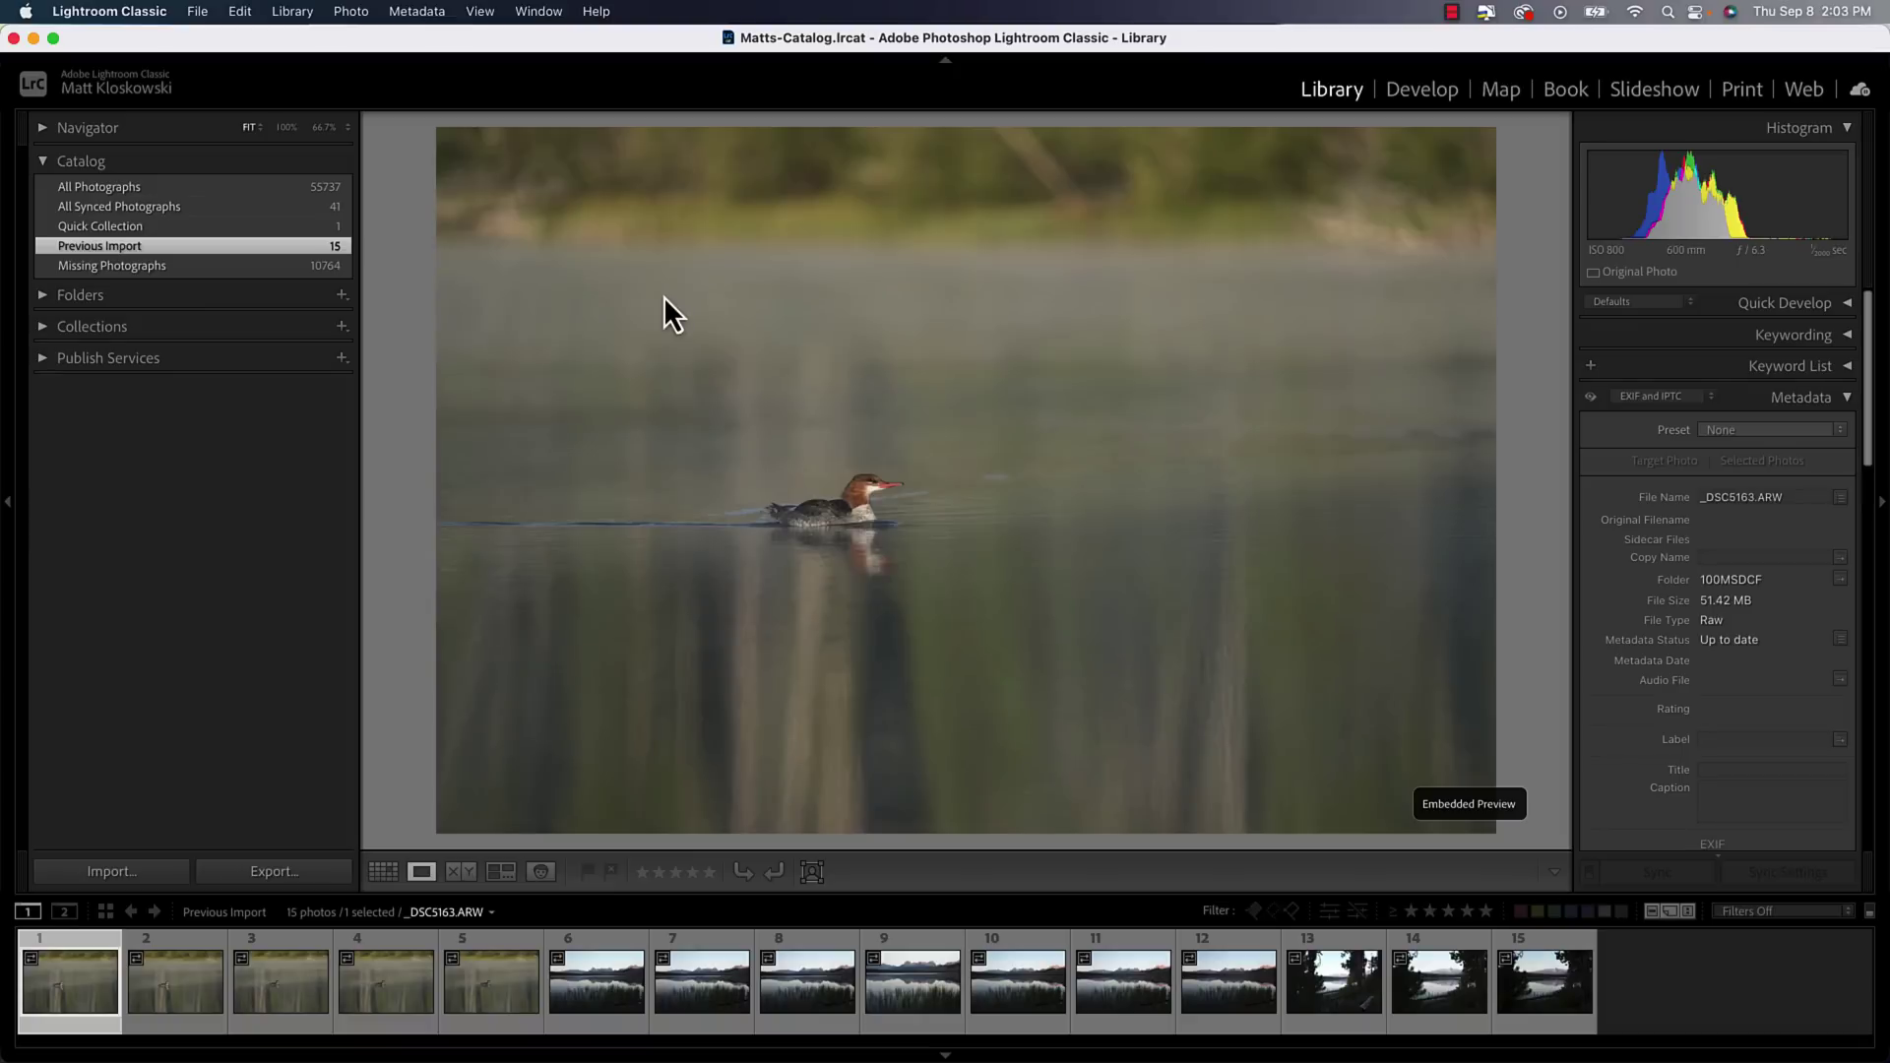
# Show the 15 lake photos in Grid view and confirm import previews are Embedded & Sidecar without importing
pyautogui.press('g')
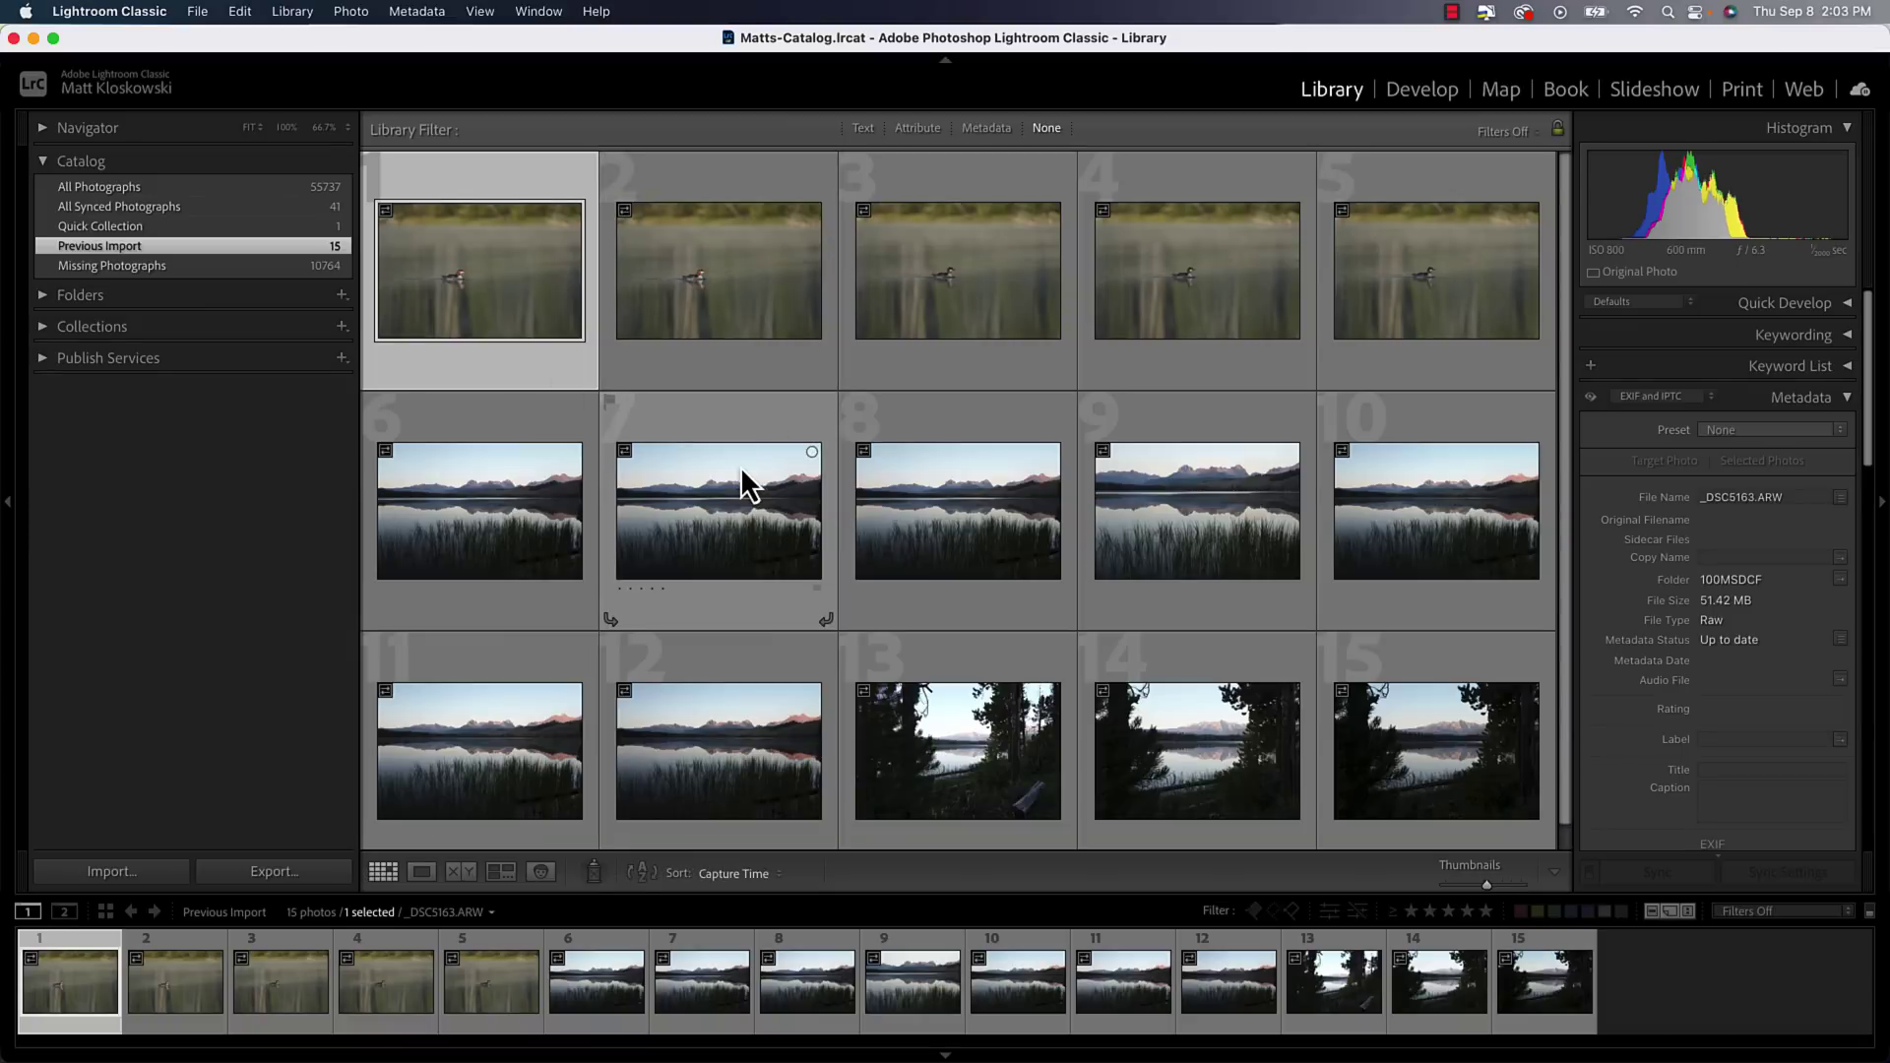
pyautogui.moveTo(740, 465)
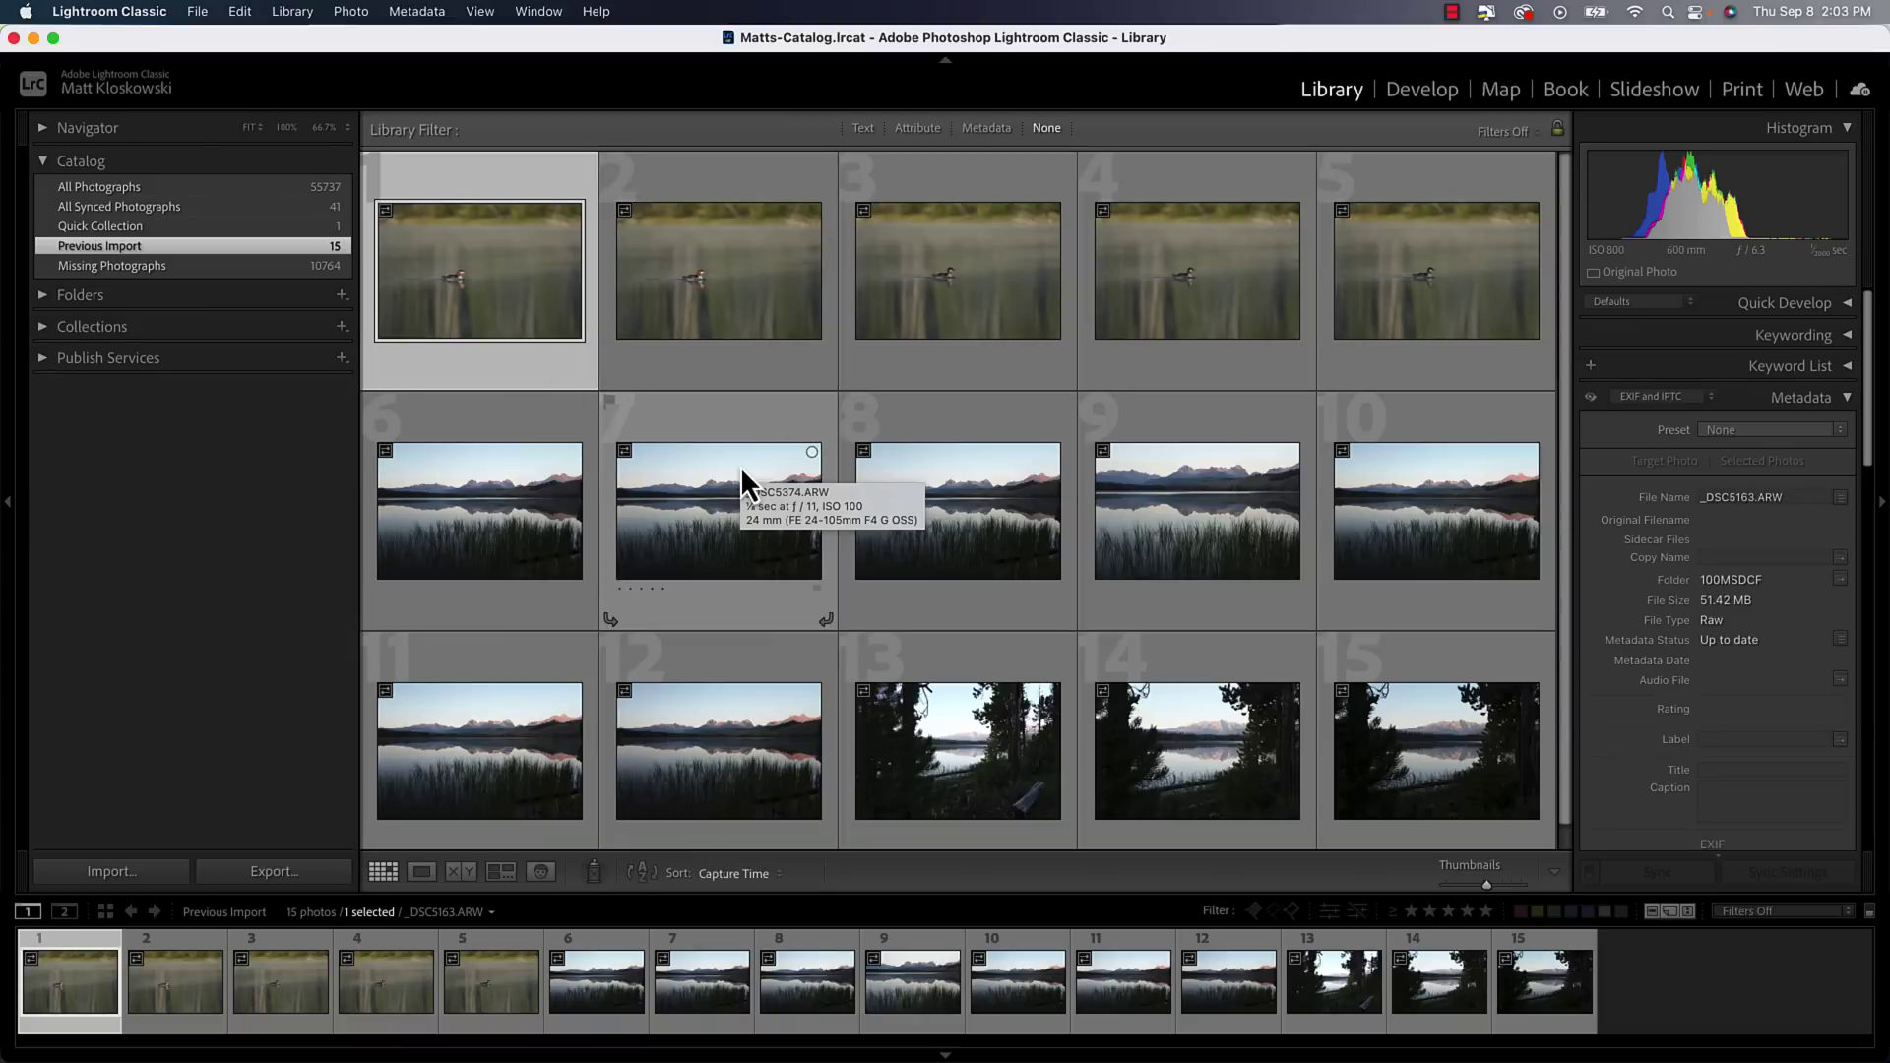
pyautogui.moveTo(480, 268)
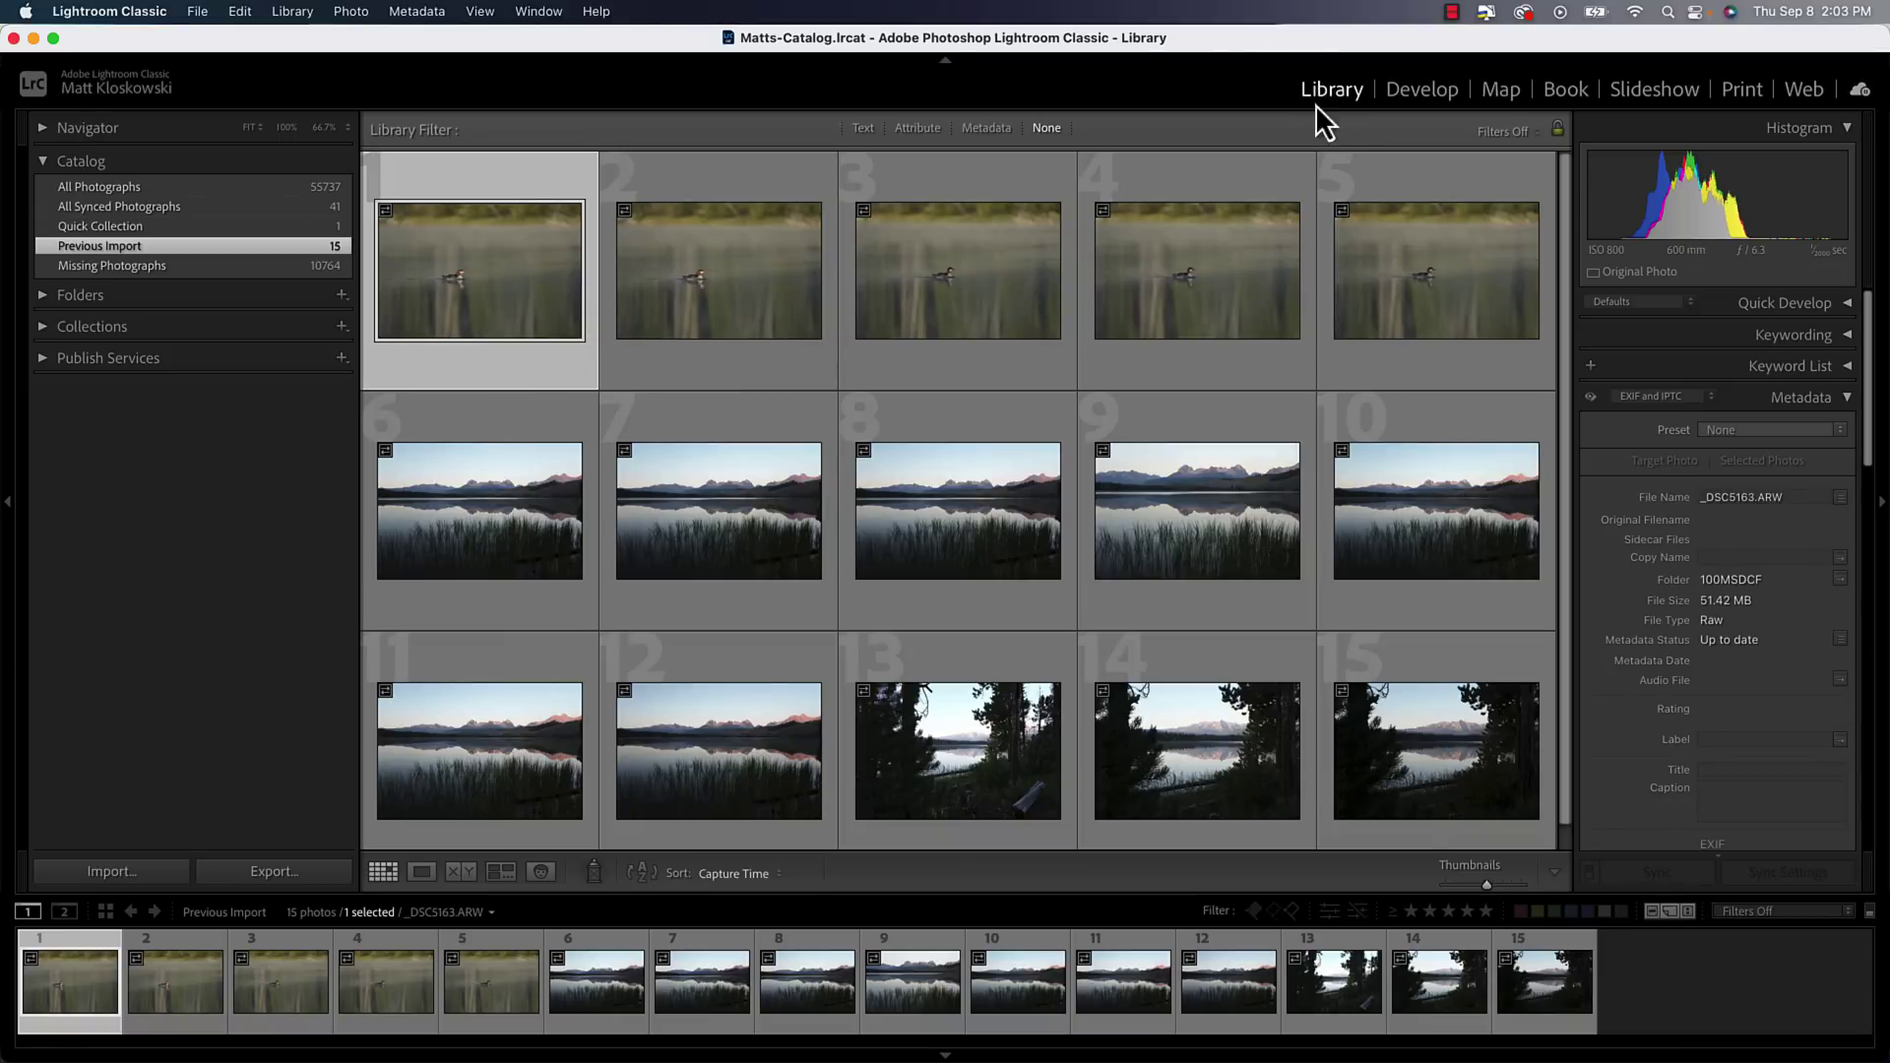
pyautogui.click(187, 15)
pyautogui.click(239, 160)
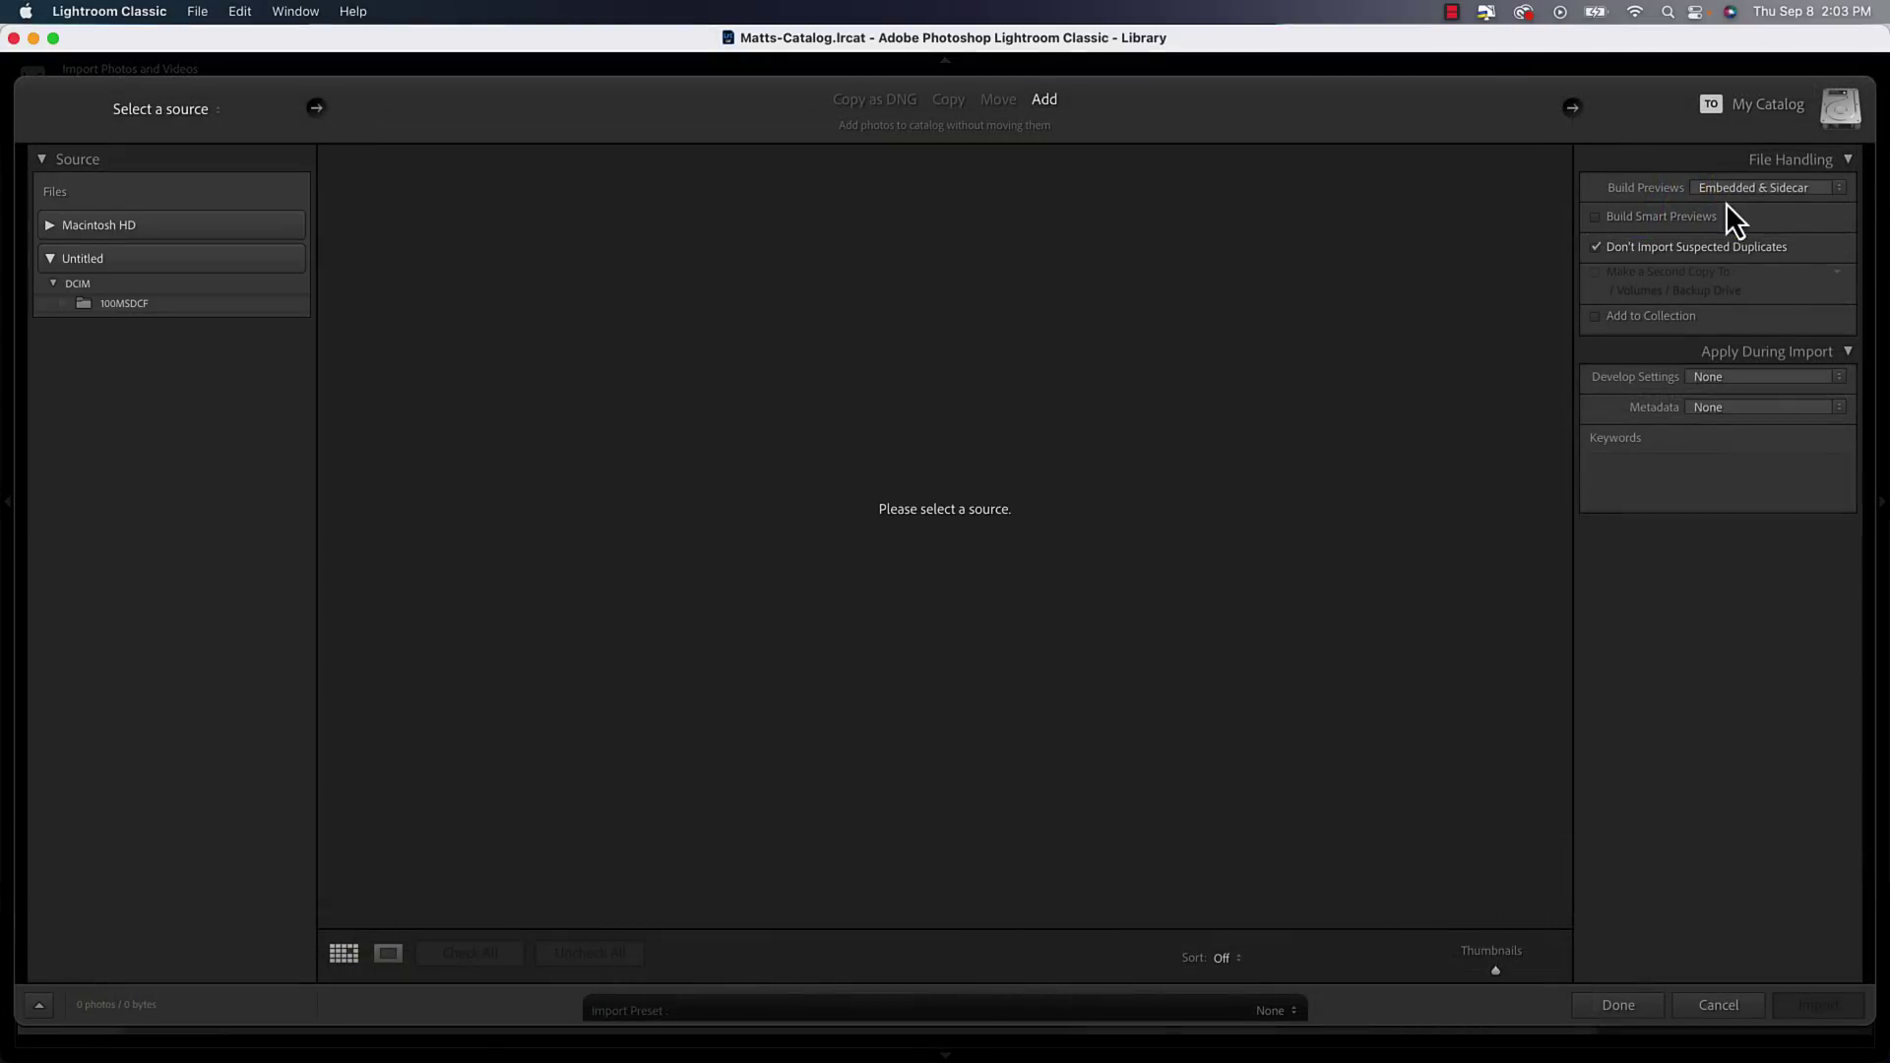
pyautogui.click(1745, 191)
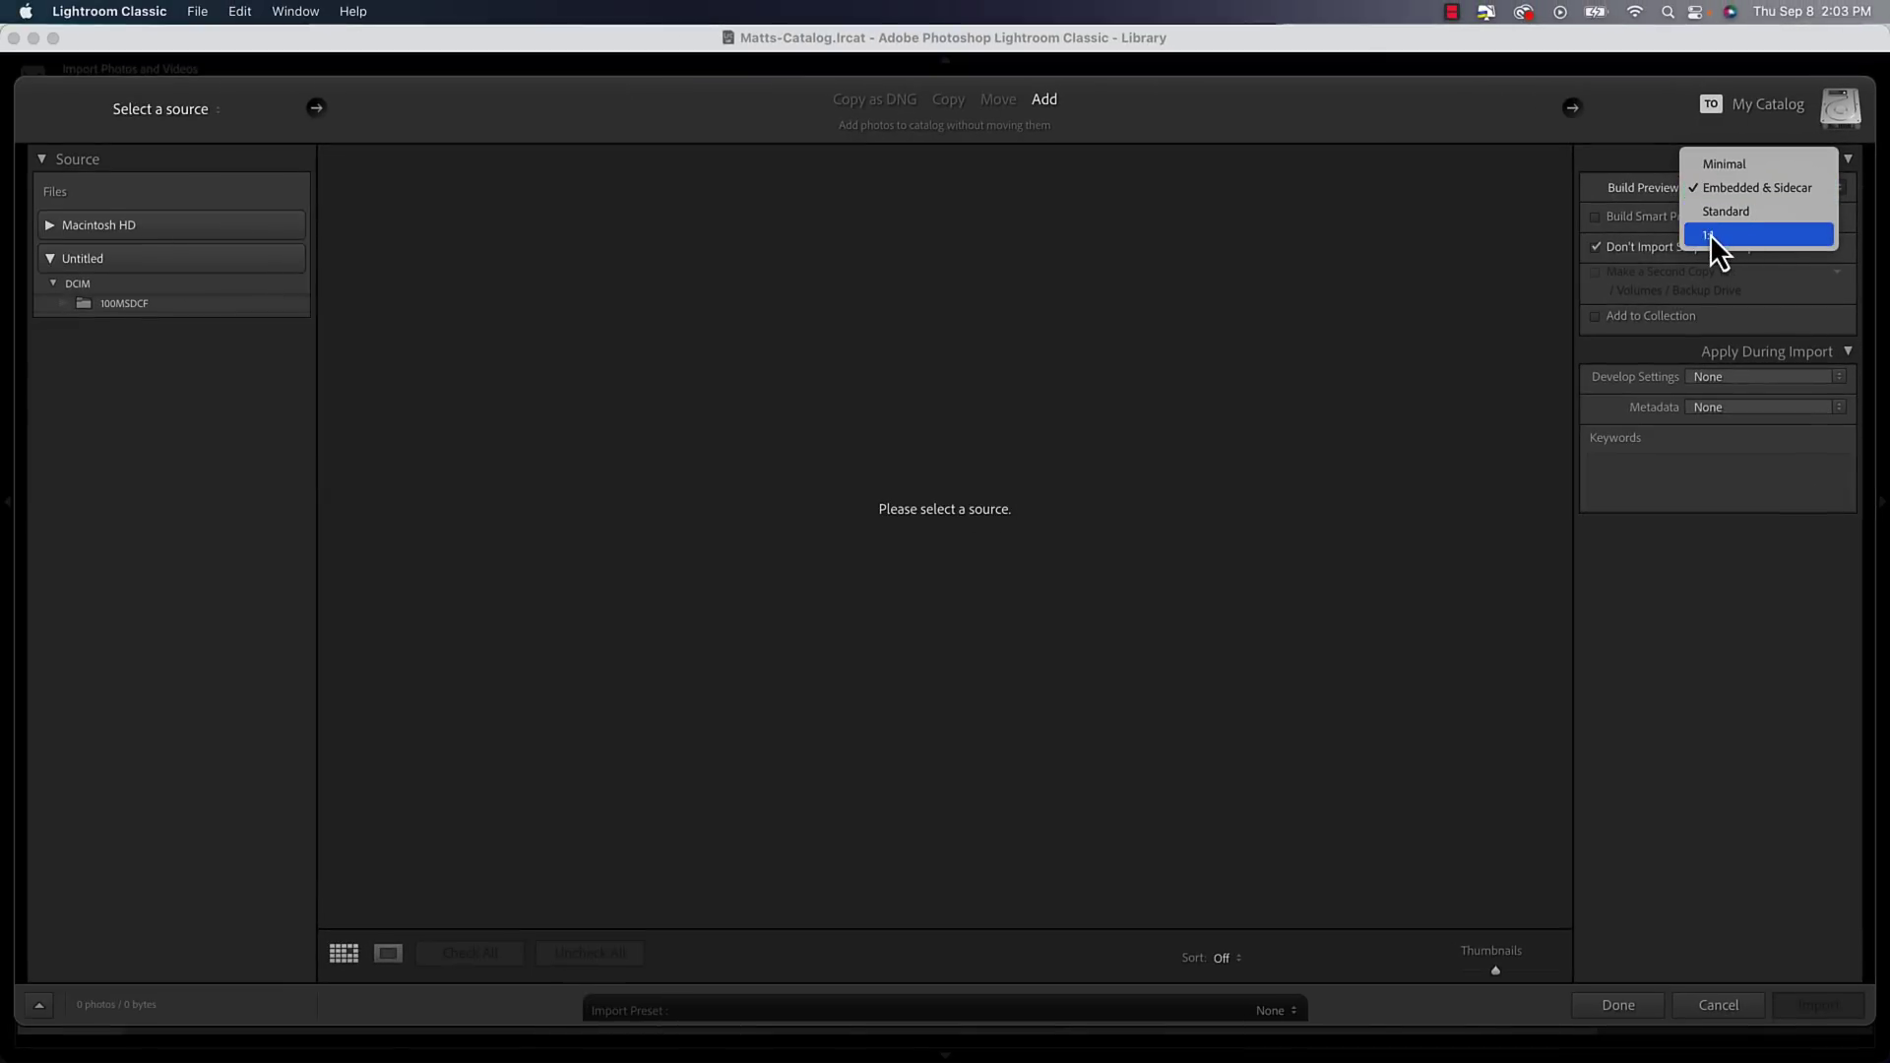
pyautogui.click(1707, 577)
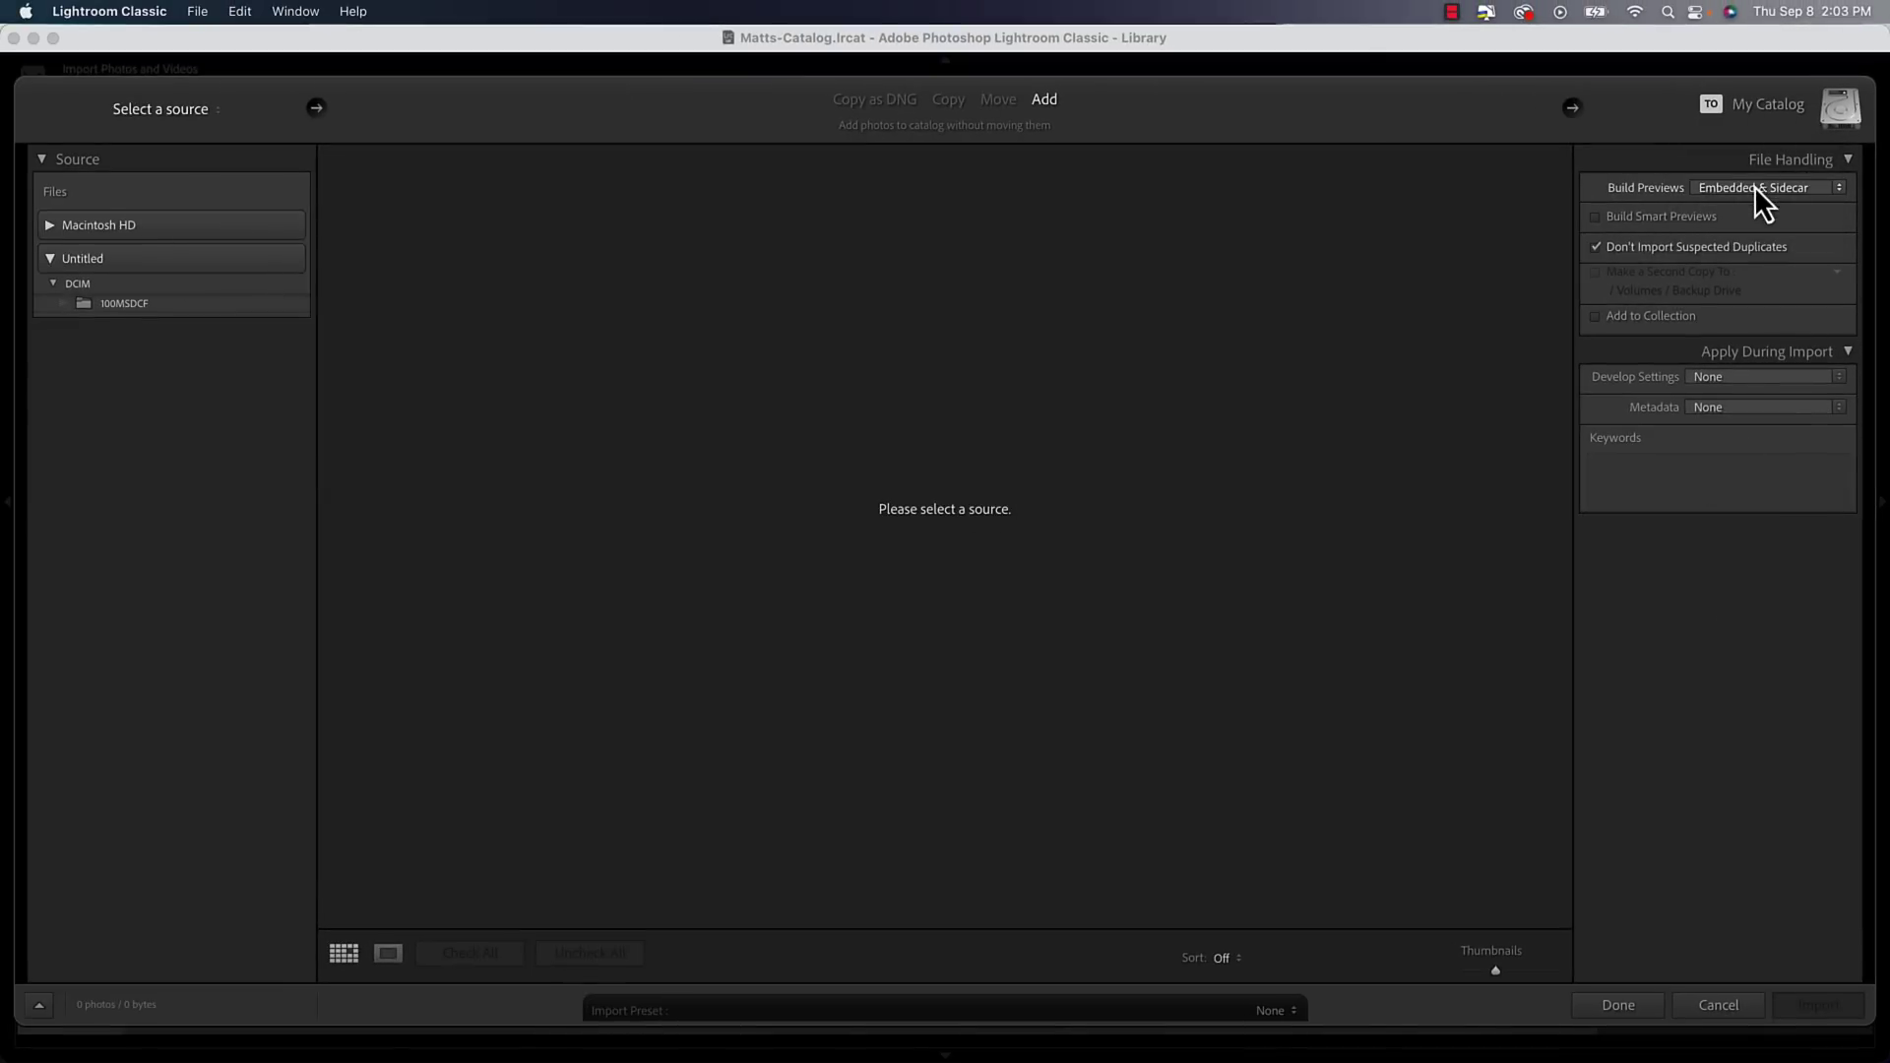
pyautogui.click(1709, 1005)
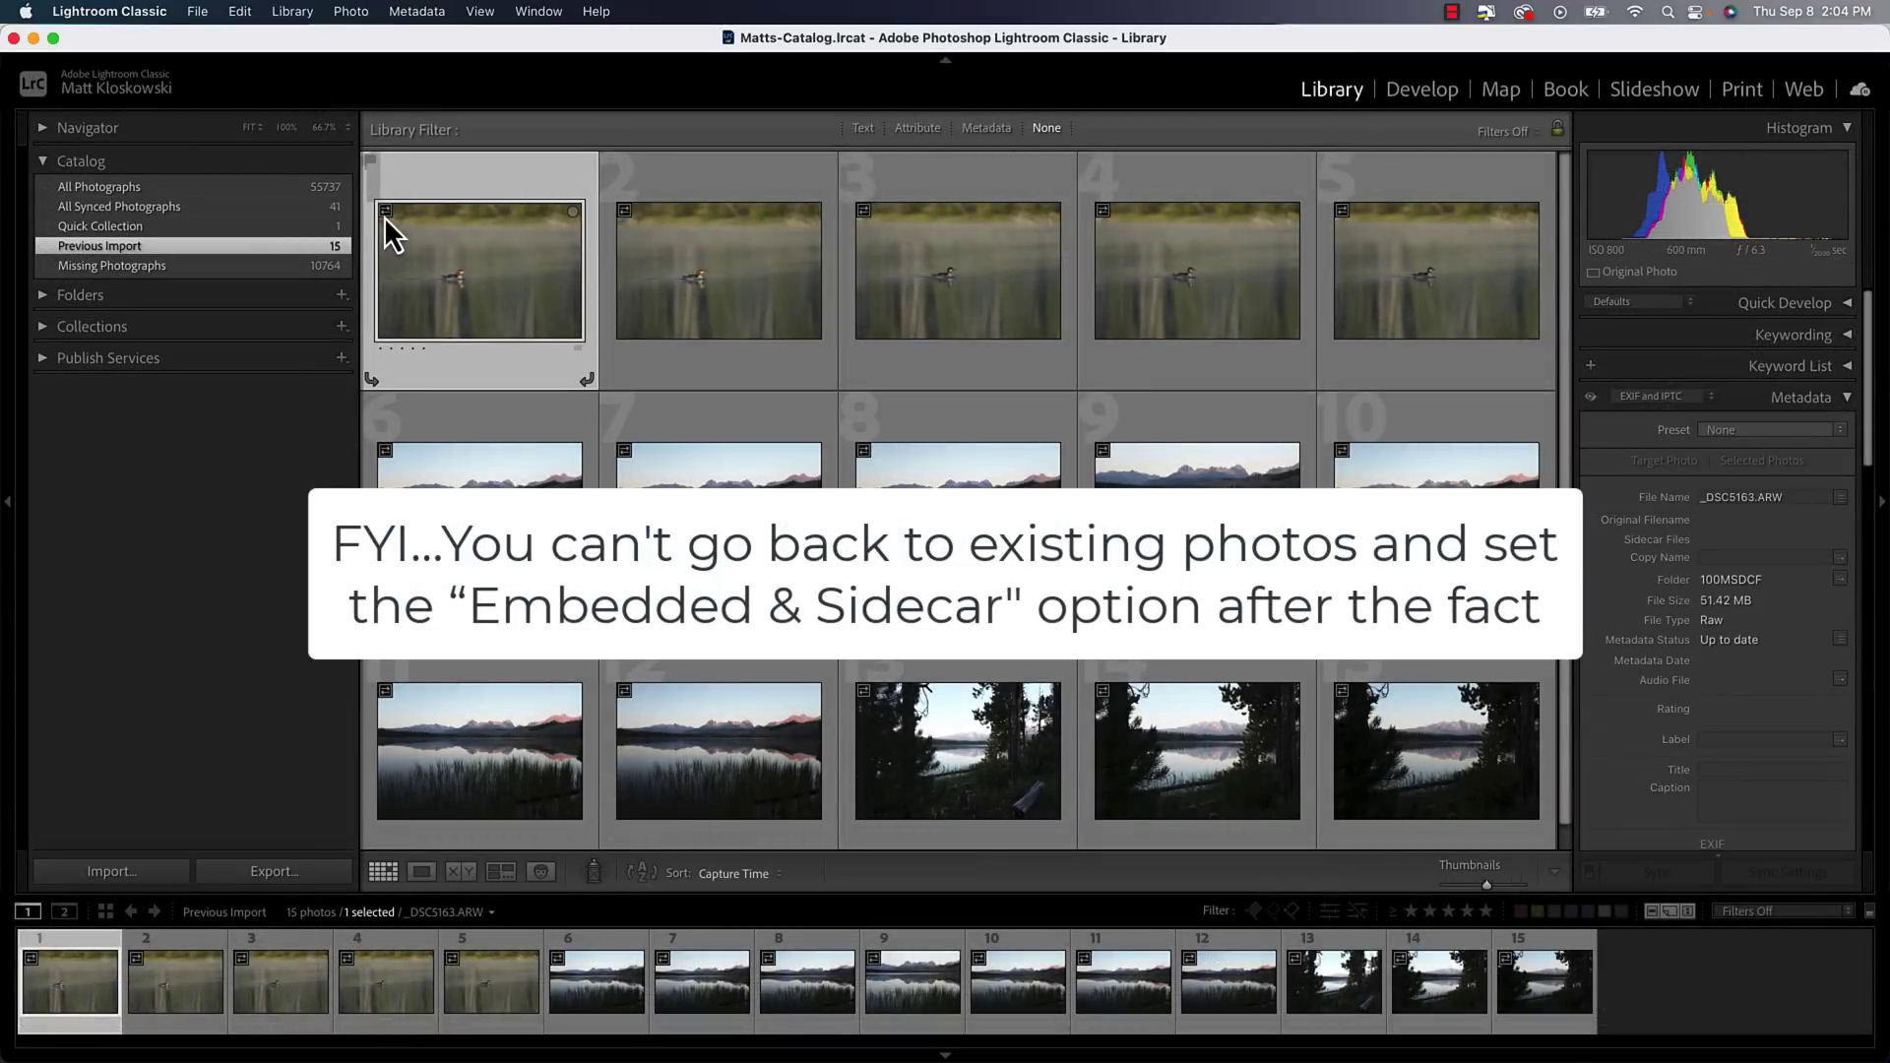
pyautogui.click(479, 11)
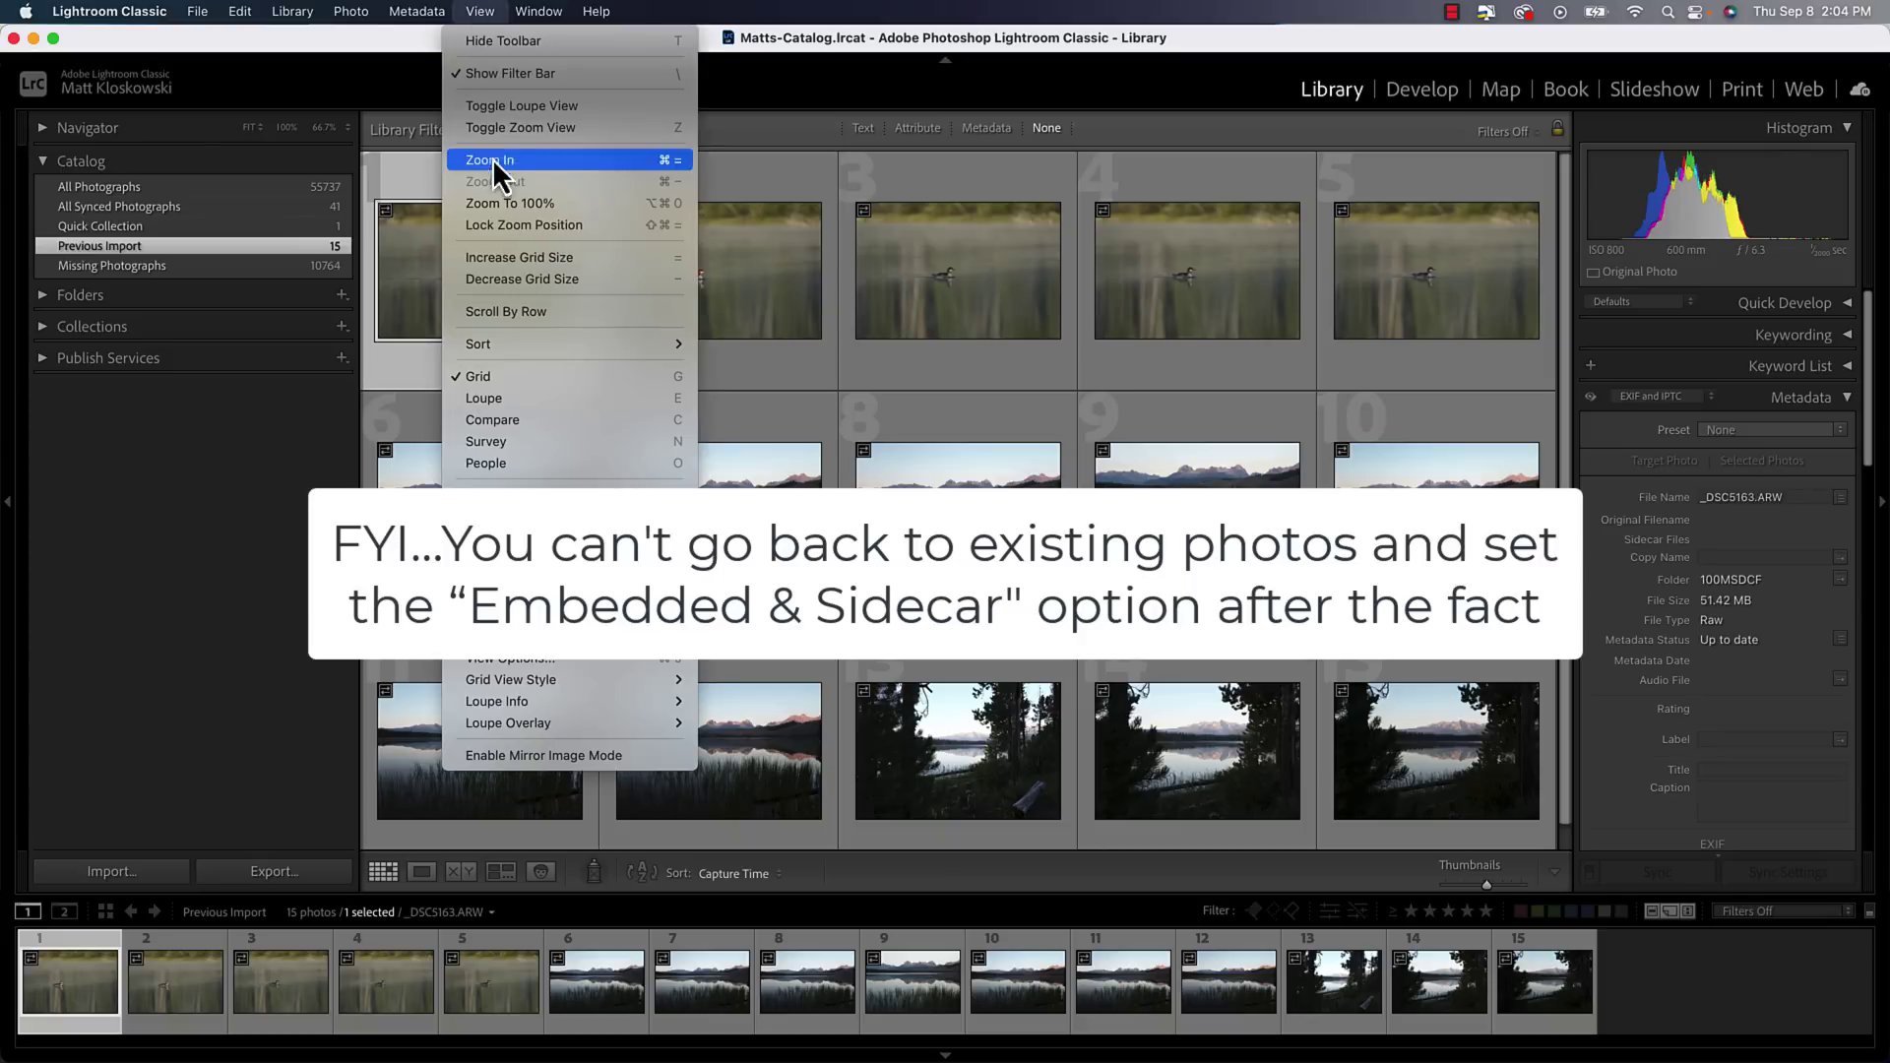
pyautogui.click(477, 12)
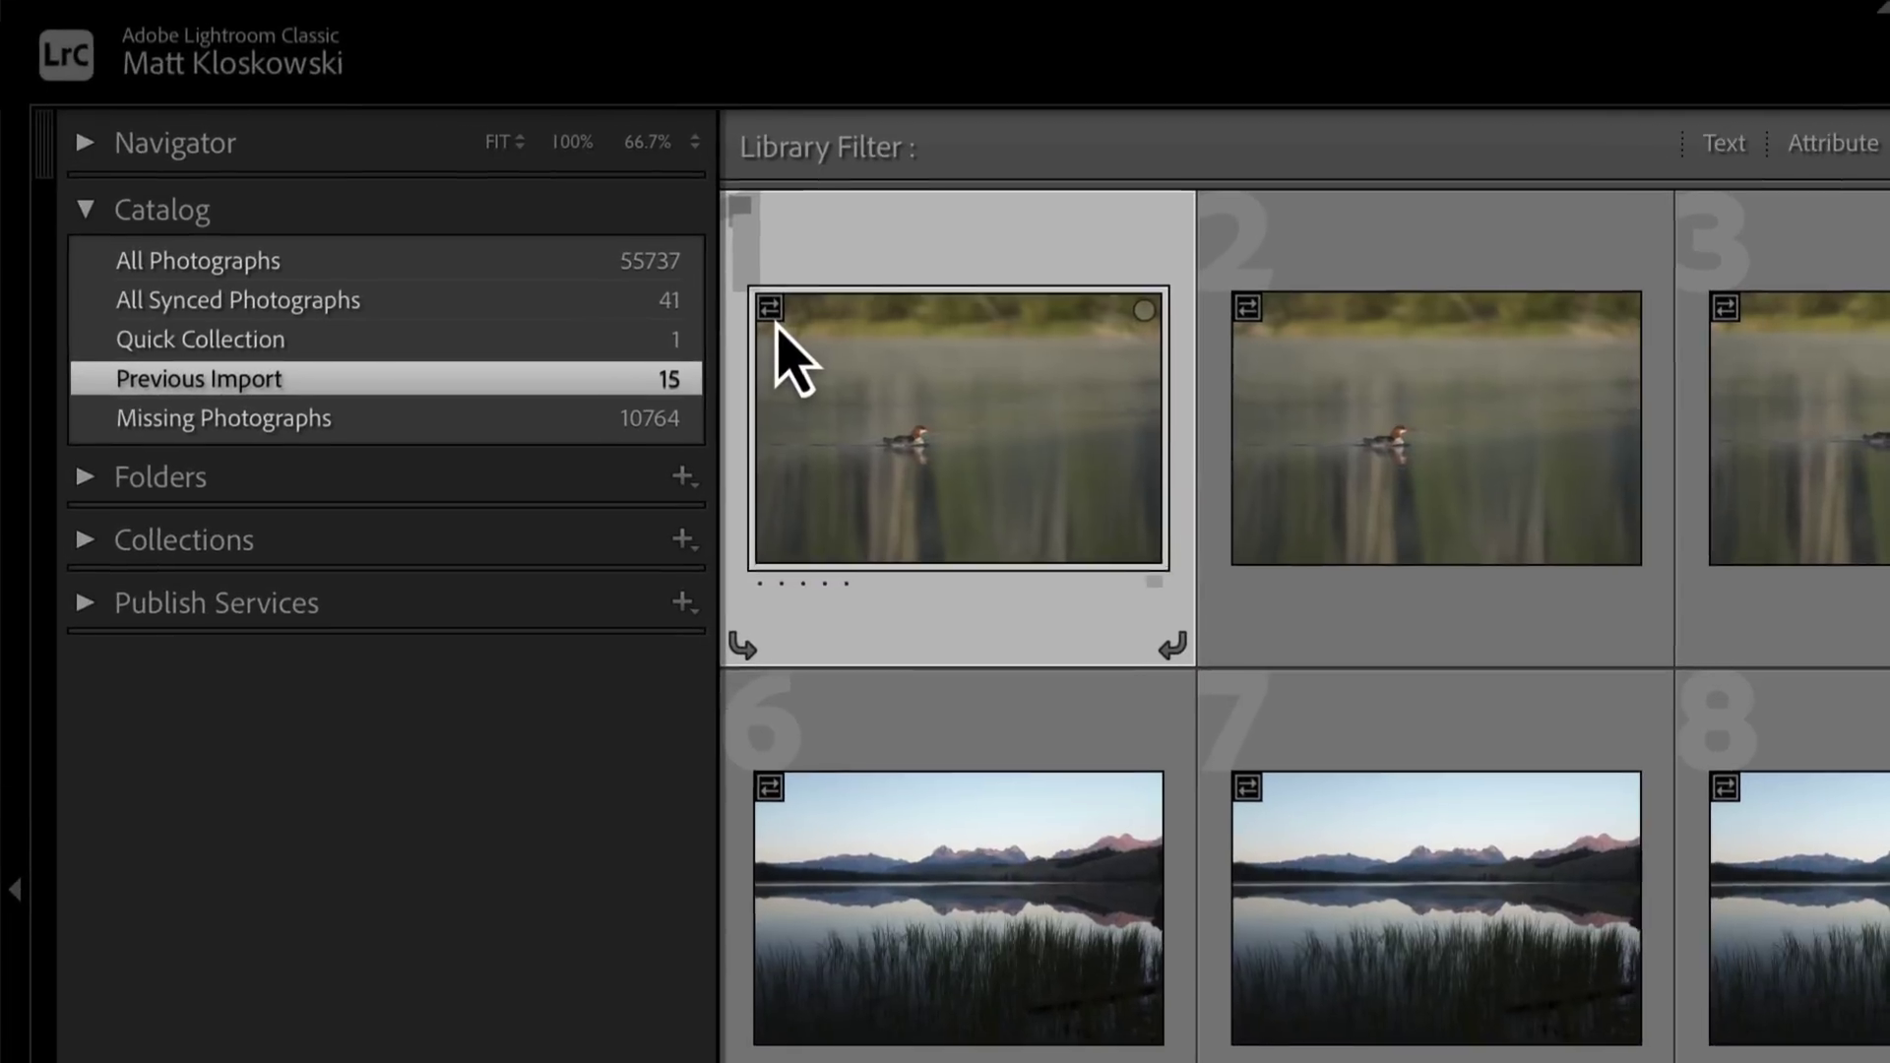
pyautogui.moveTo(778, 328)
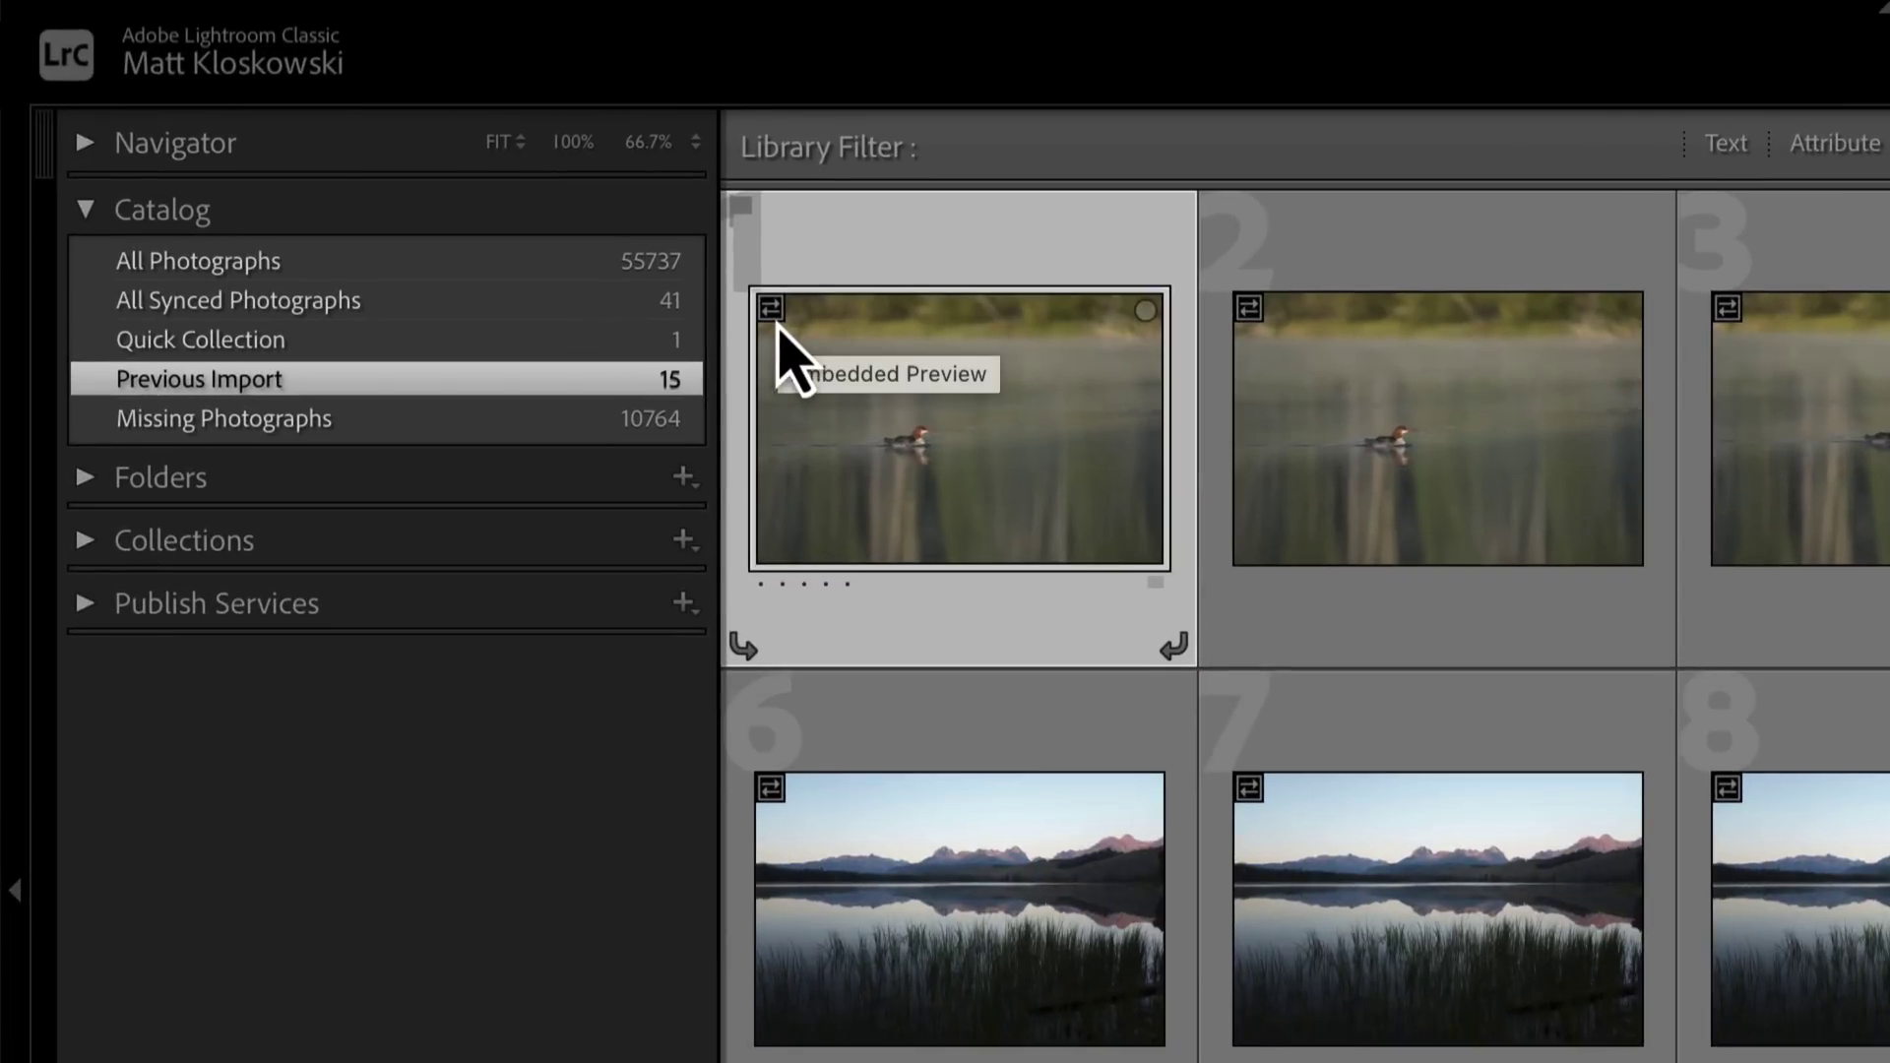
pyautogui.moveTo(985, 450)
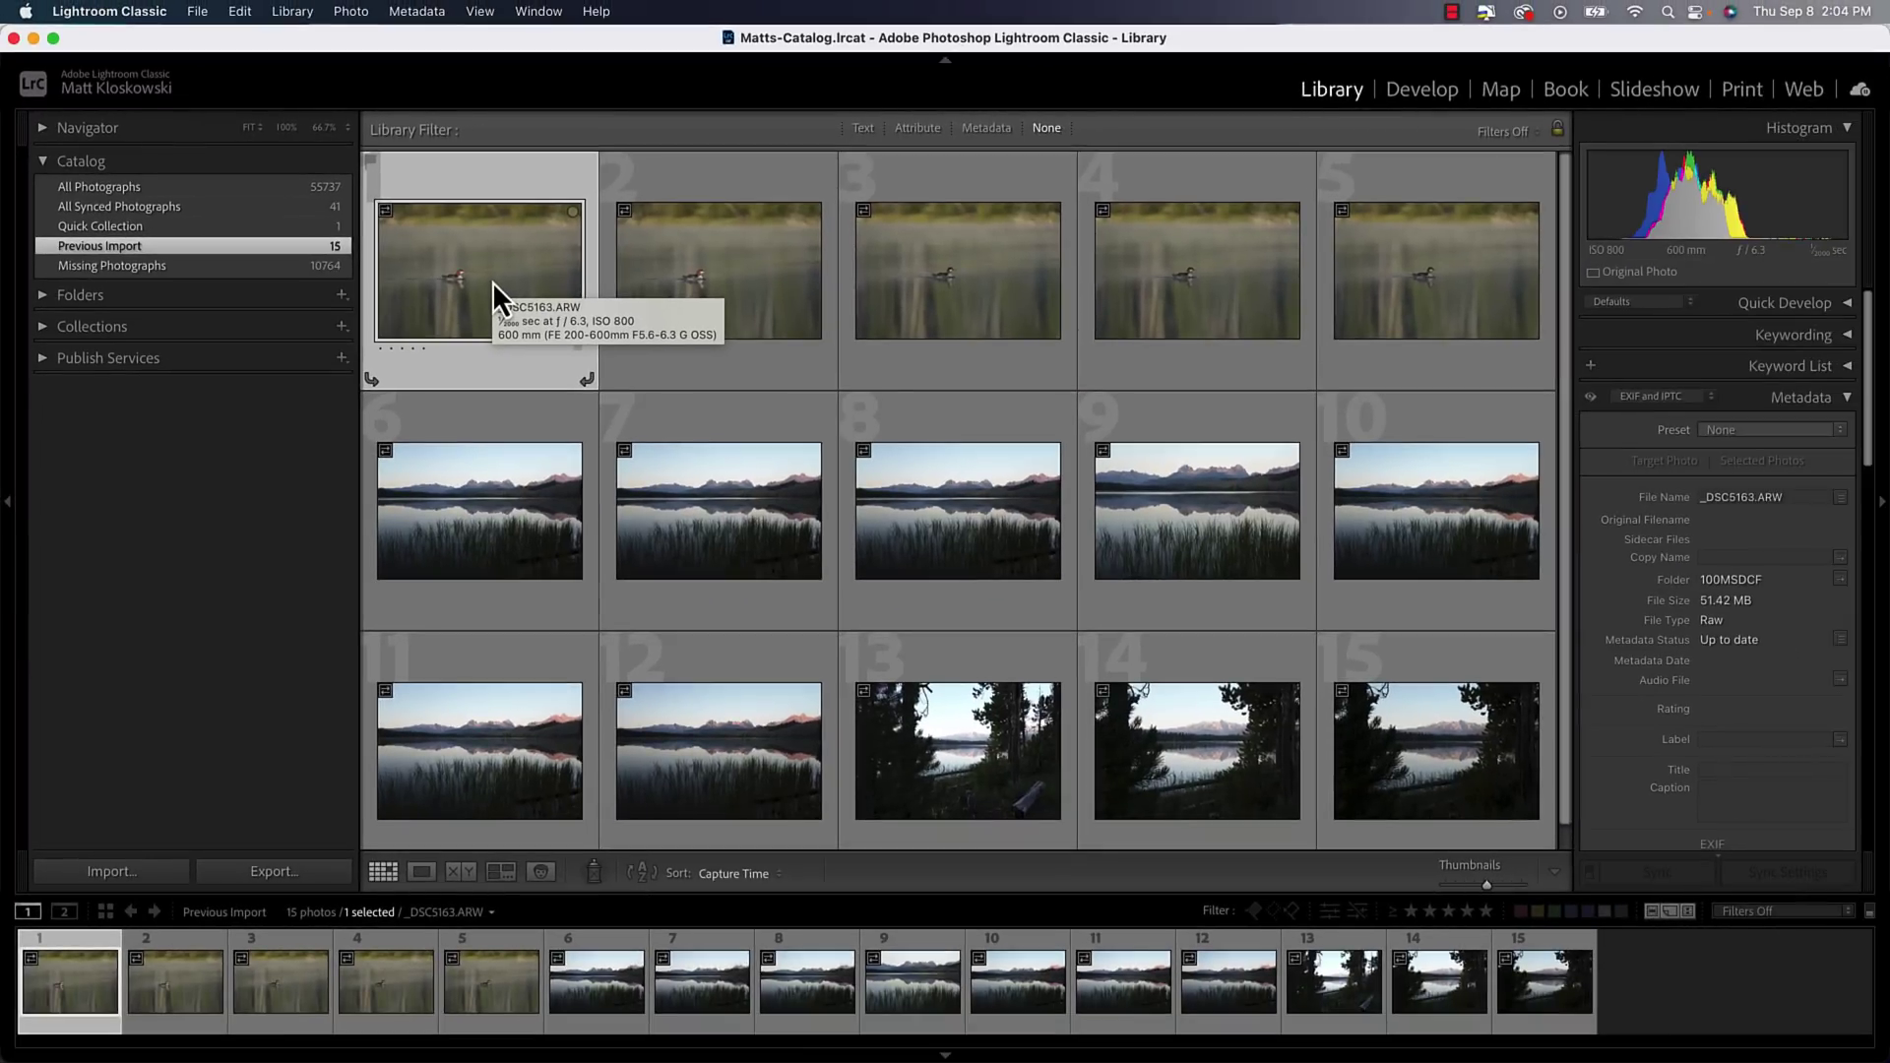
# Open the merganser photo in Loupe, browse the shots, and land on _DSC5373.ARW, the reed-fringed mountain lake
pyautogui.doubleClick(493, 282)
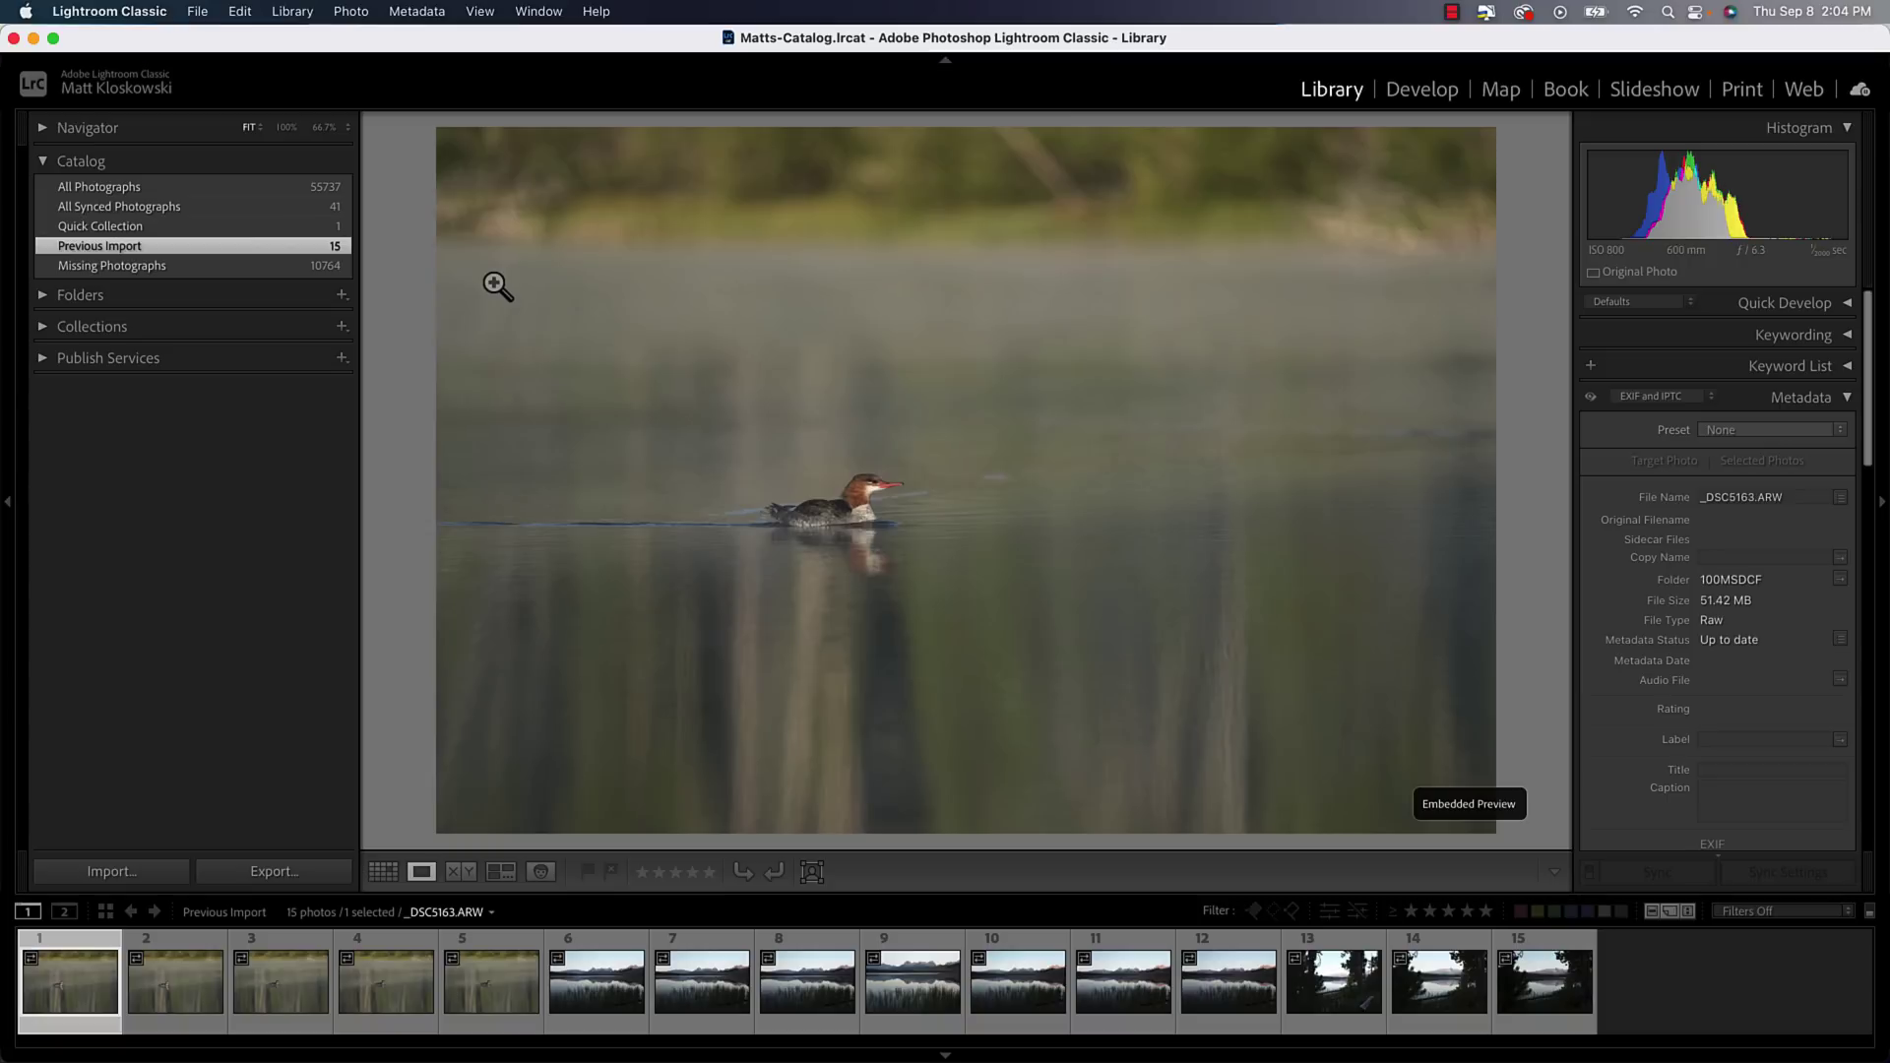
pyautogui.press('Right')
pyautogui.press('Right')
pyautogui.press('Right')
pyautogui.press('Right')
pyautogui.press('Right')
pyautogui.press('Right')
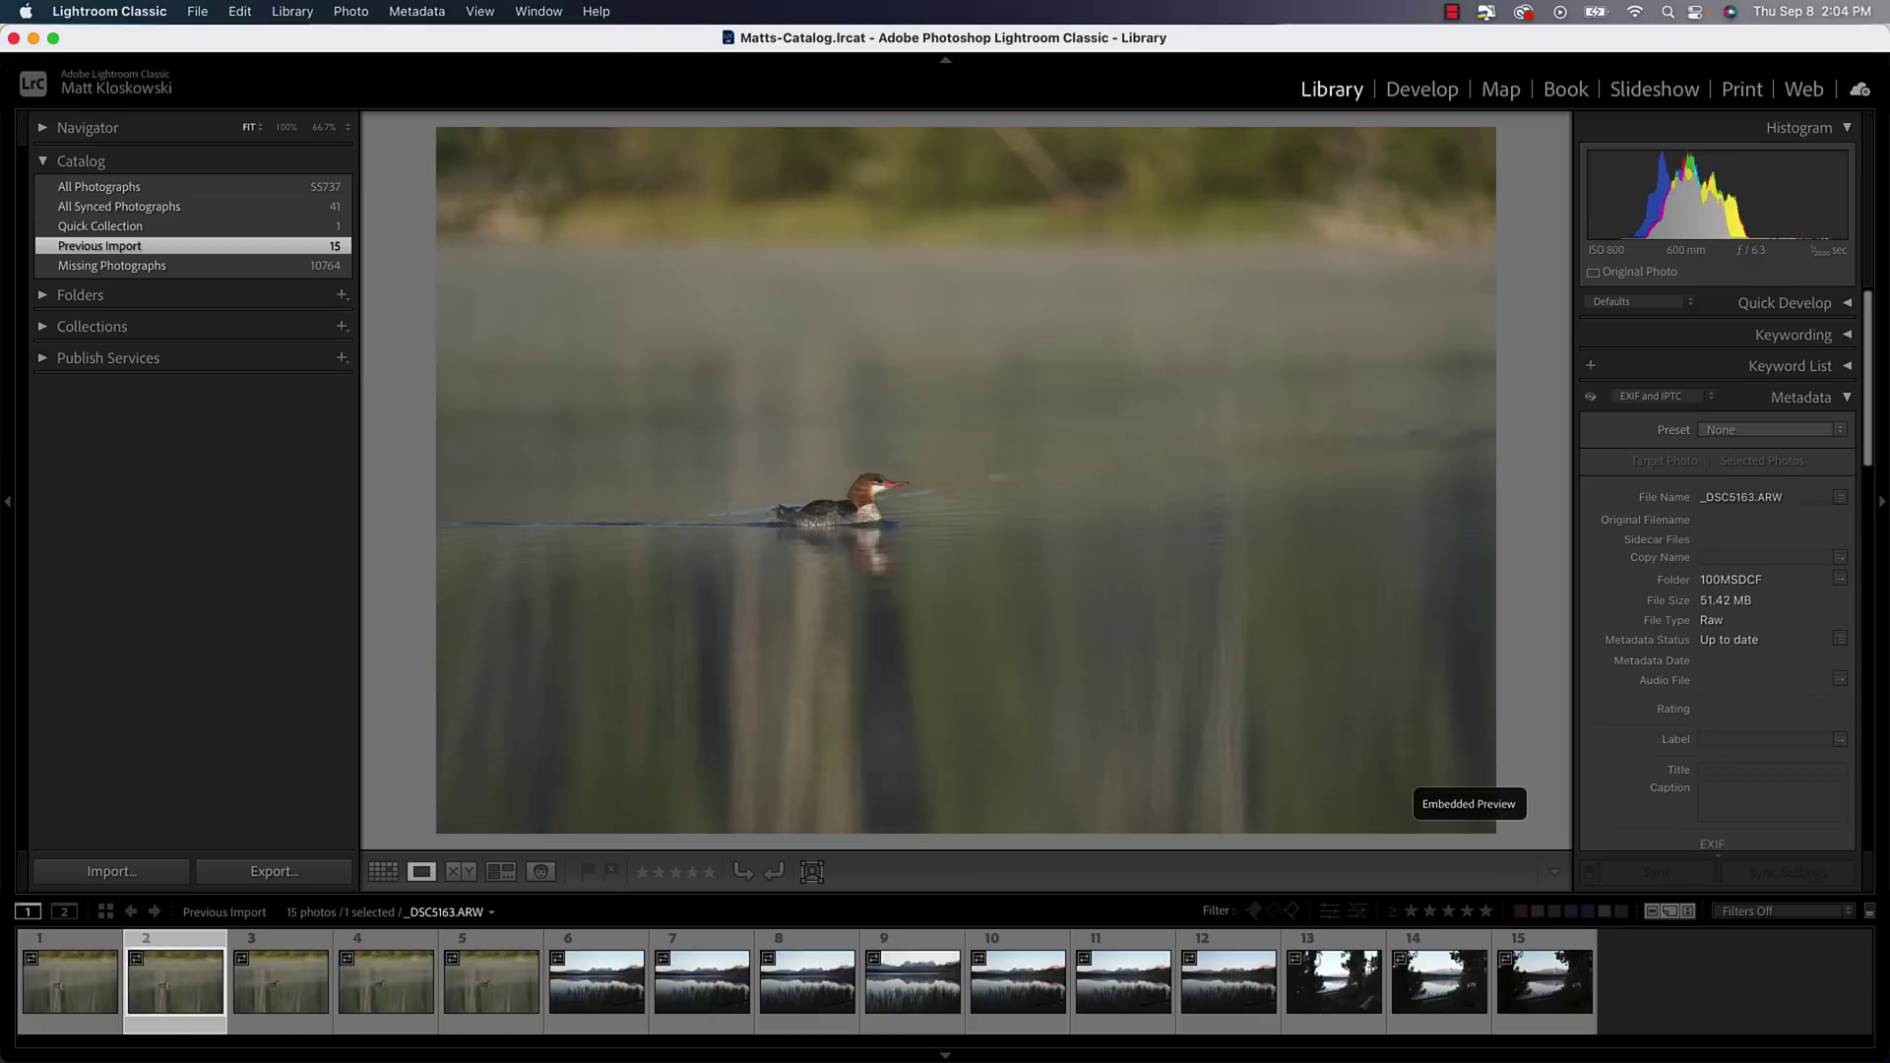
pyautogui.press('Right')
pyautogui.press('Right')
pyautogui.press('Right')
pyautogui.press('Right')
pyautogui.press('Right')
pyautogui.press('Right')
pyautogui.press('Right')
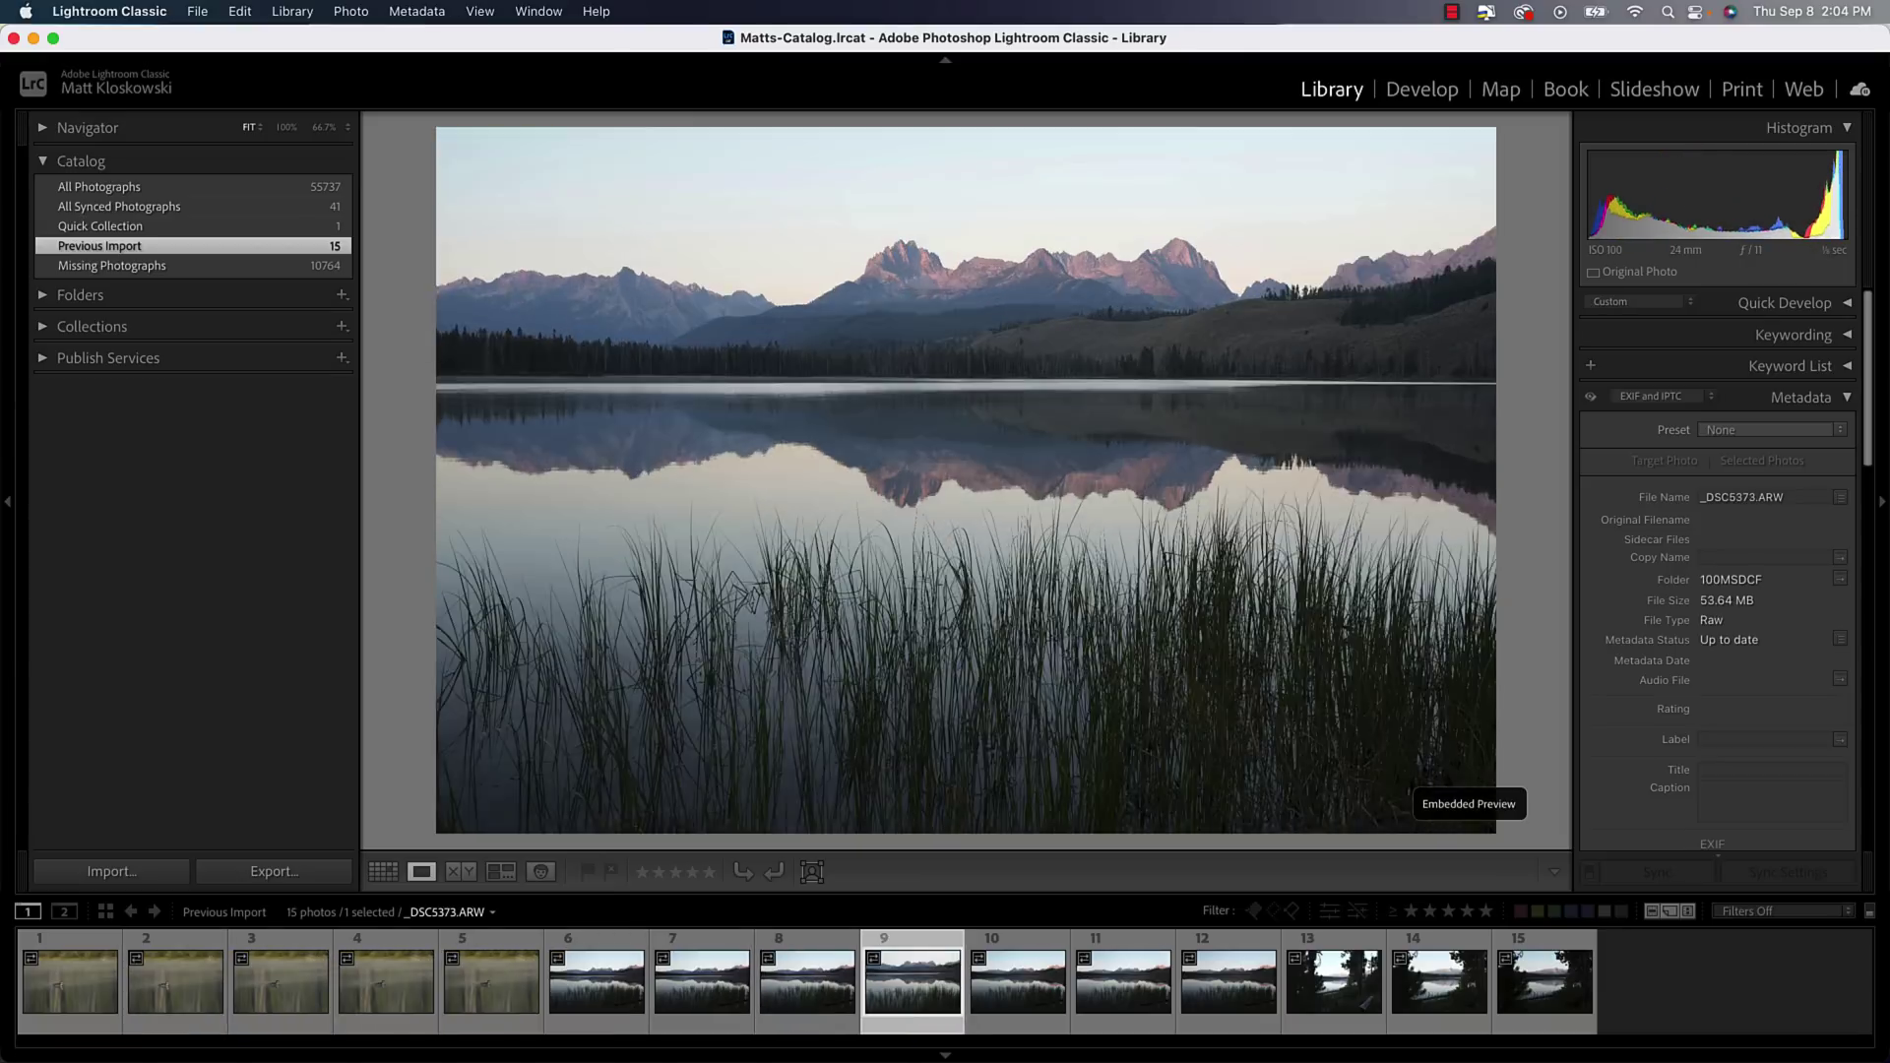
pyautogui.press('Left')
pyautogui.press('Left')
pyautogui.press('Left')
pyautogui.press('Left')
pyautogui.press('Left')
pyautogui.press('Left')
pyautogui.press('Left')
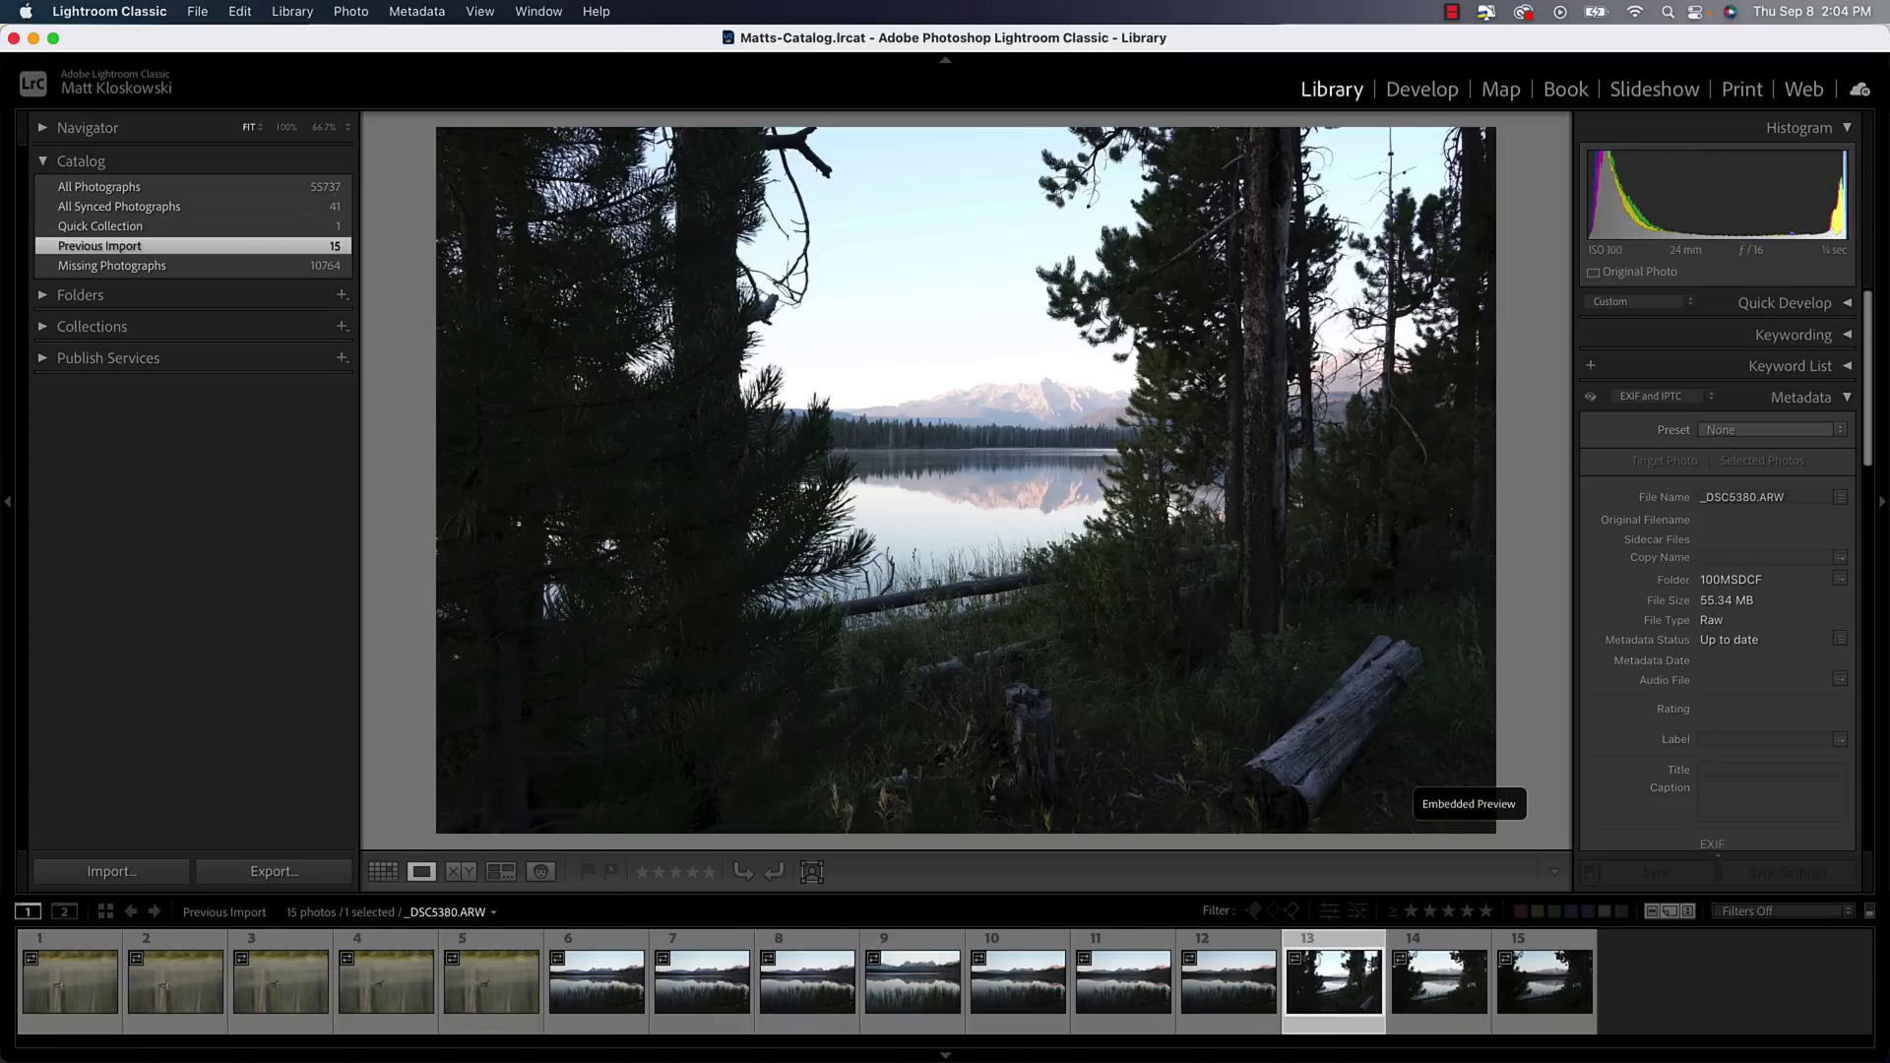
pyautogui.press('Left')
pyautogui.press('Left')
pyautogui.press('Left')
pyautogui.press('Left')
pyautogui.press('Left')
pyautogui.press('Left')
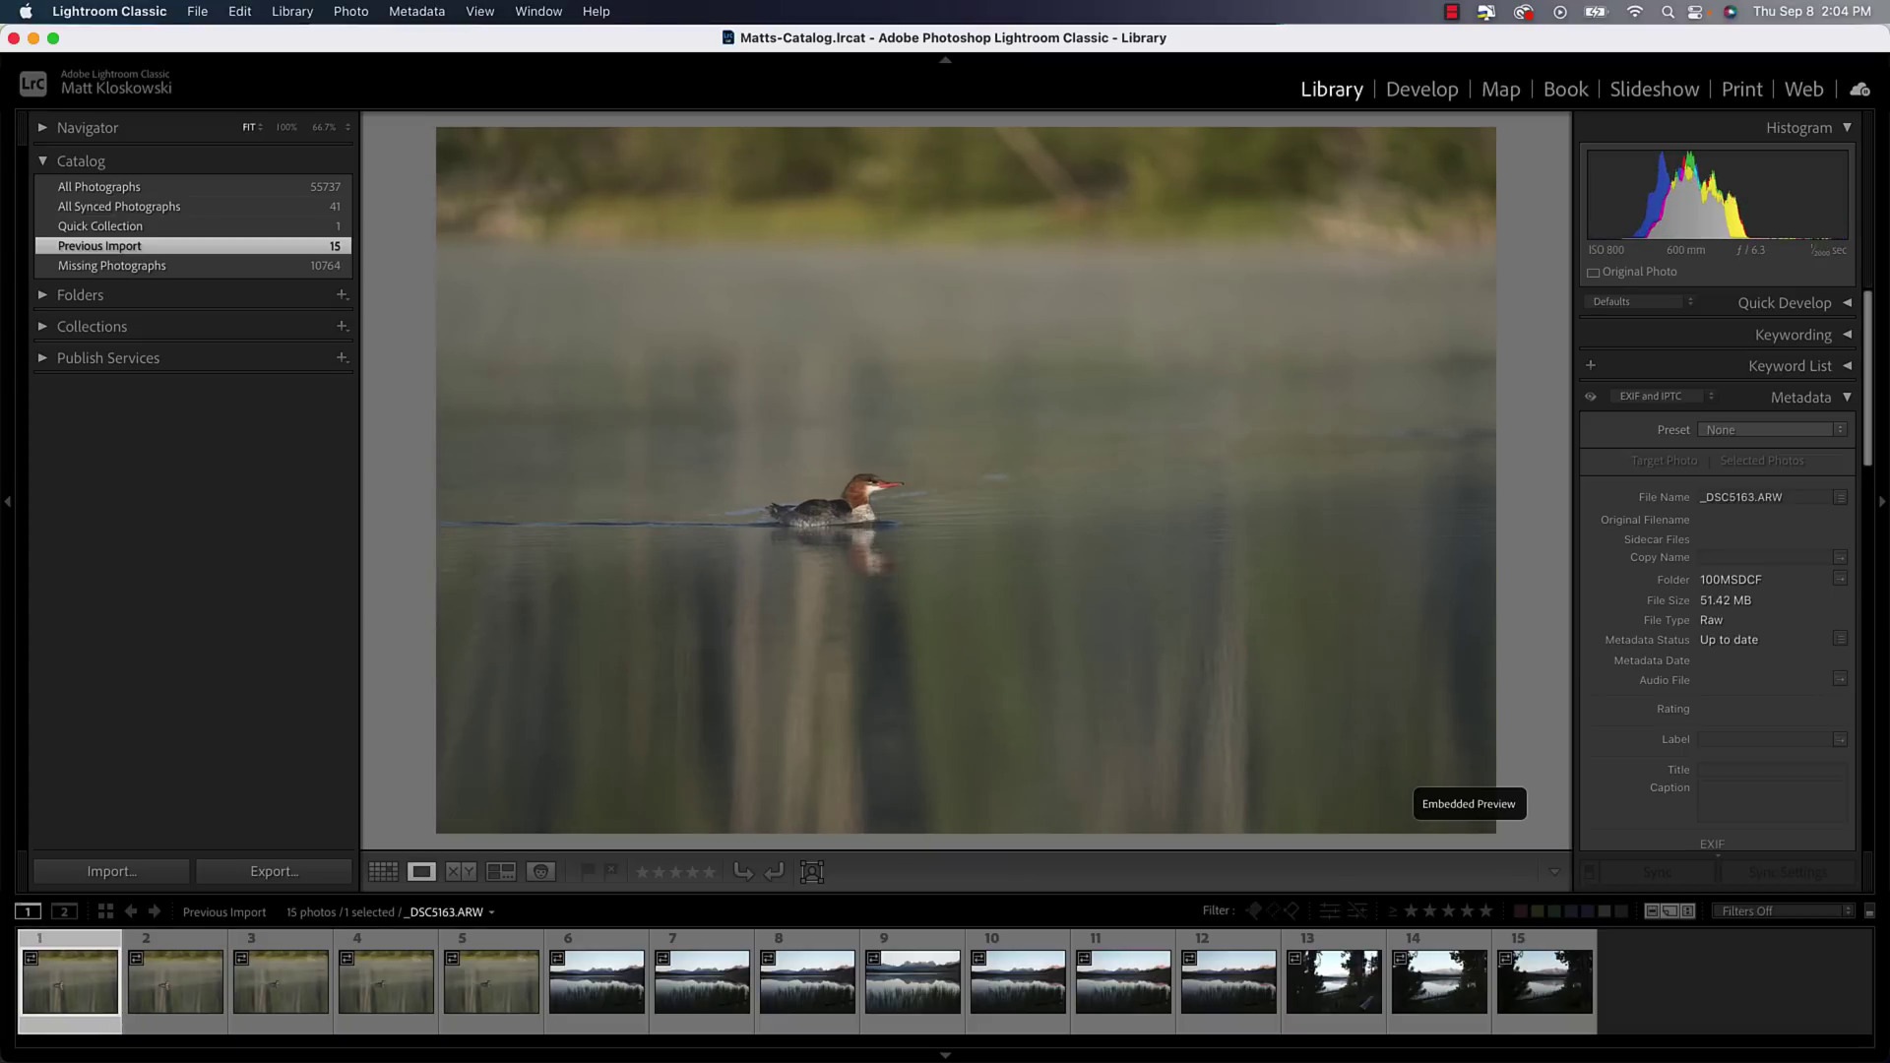
pyautogui.click(175, 982)
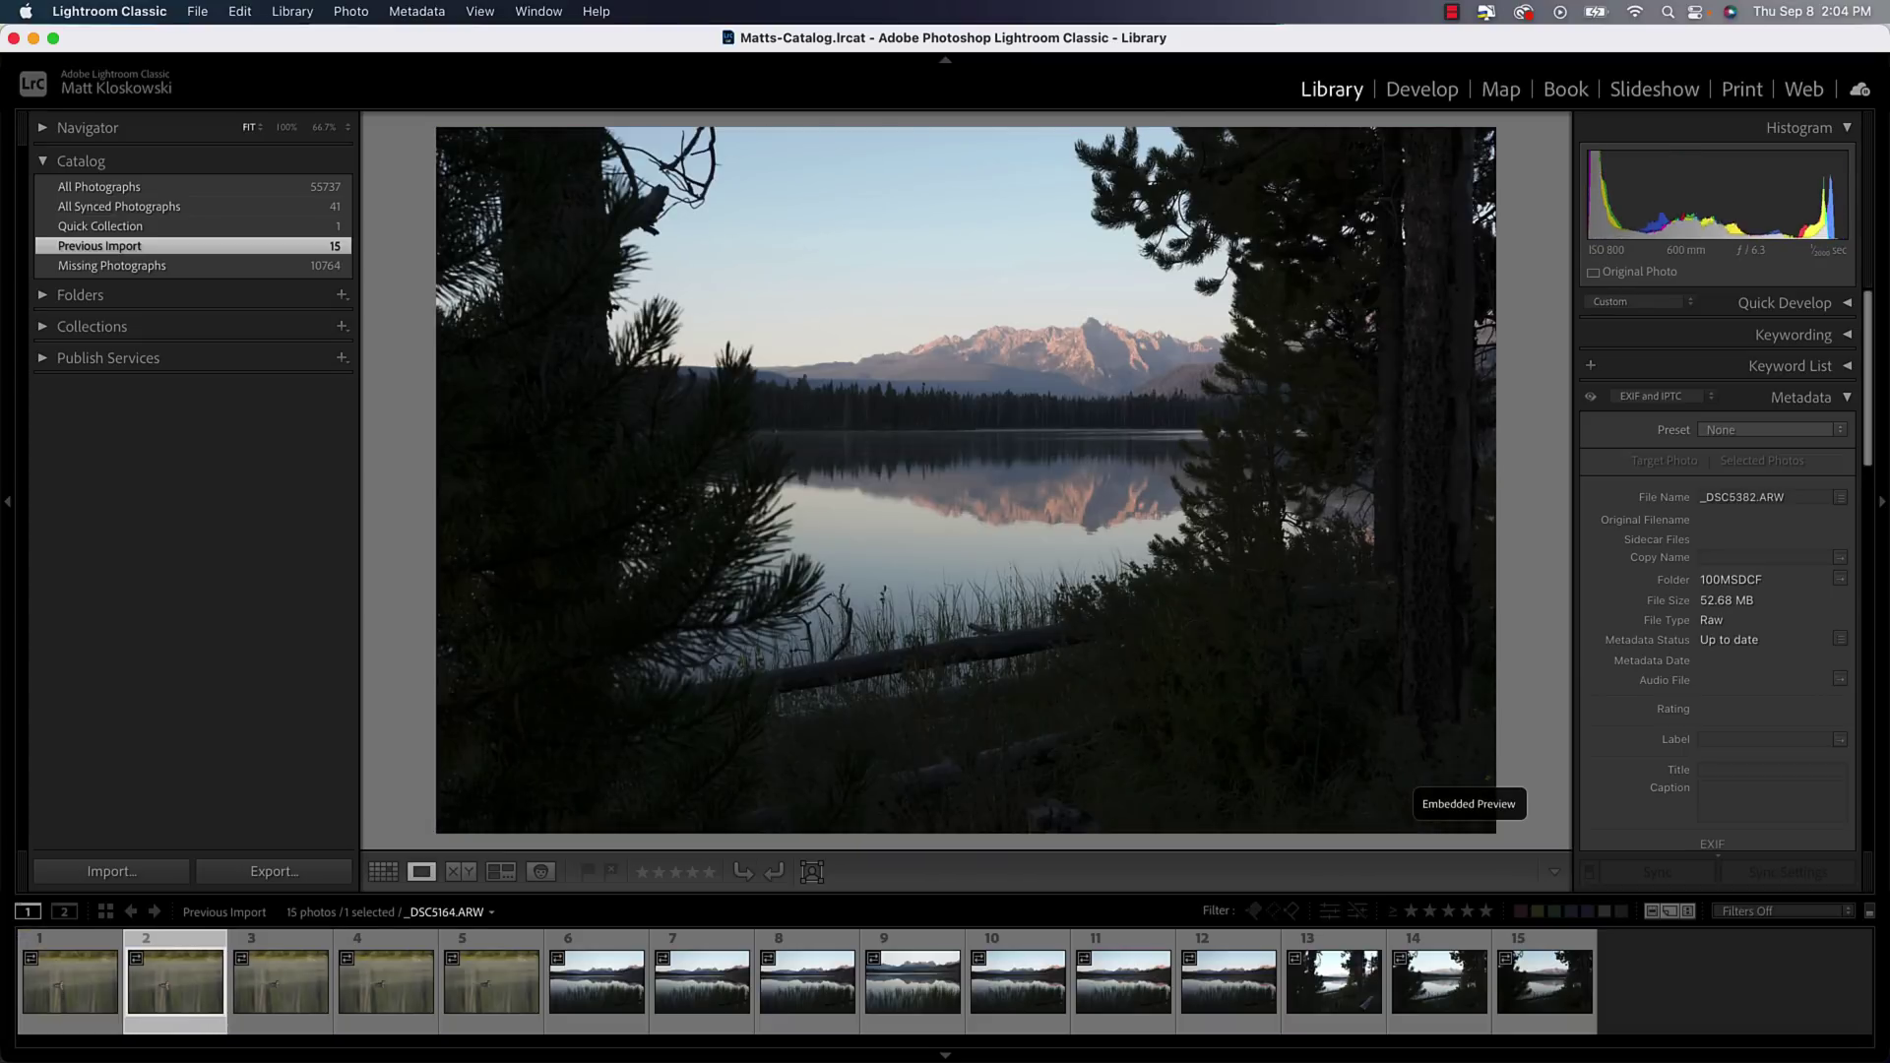
pyautogui.click(1545, 982)
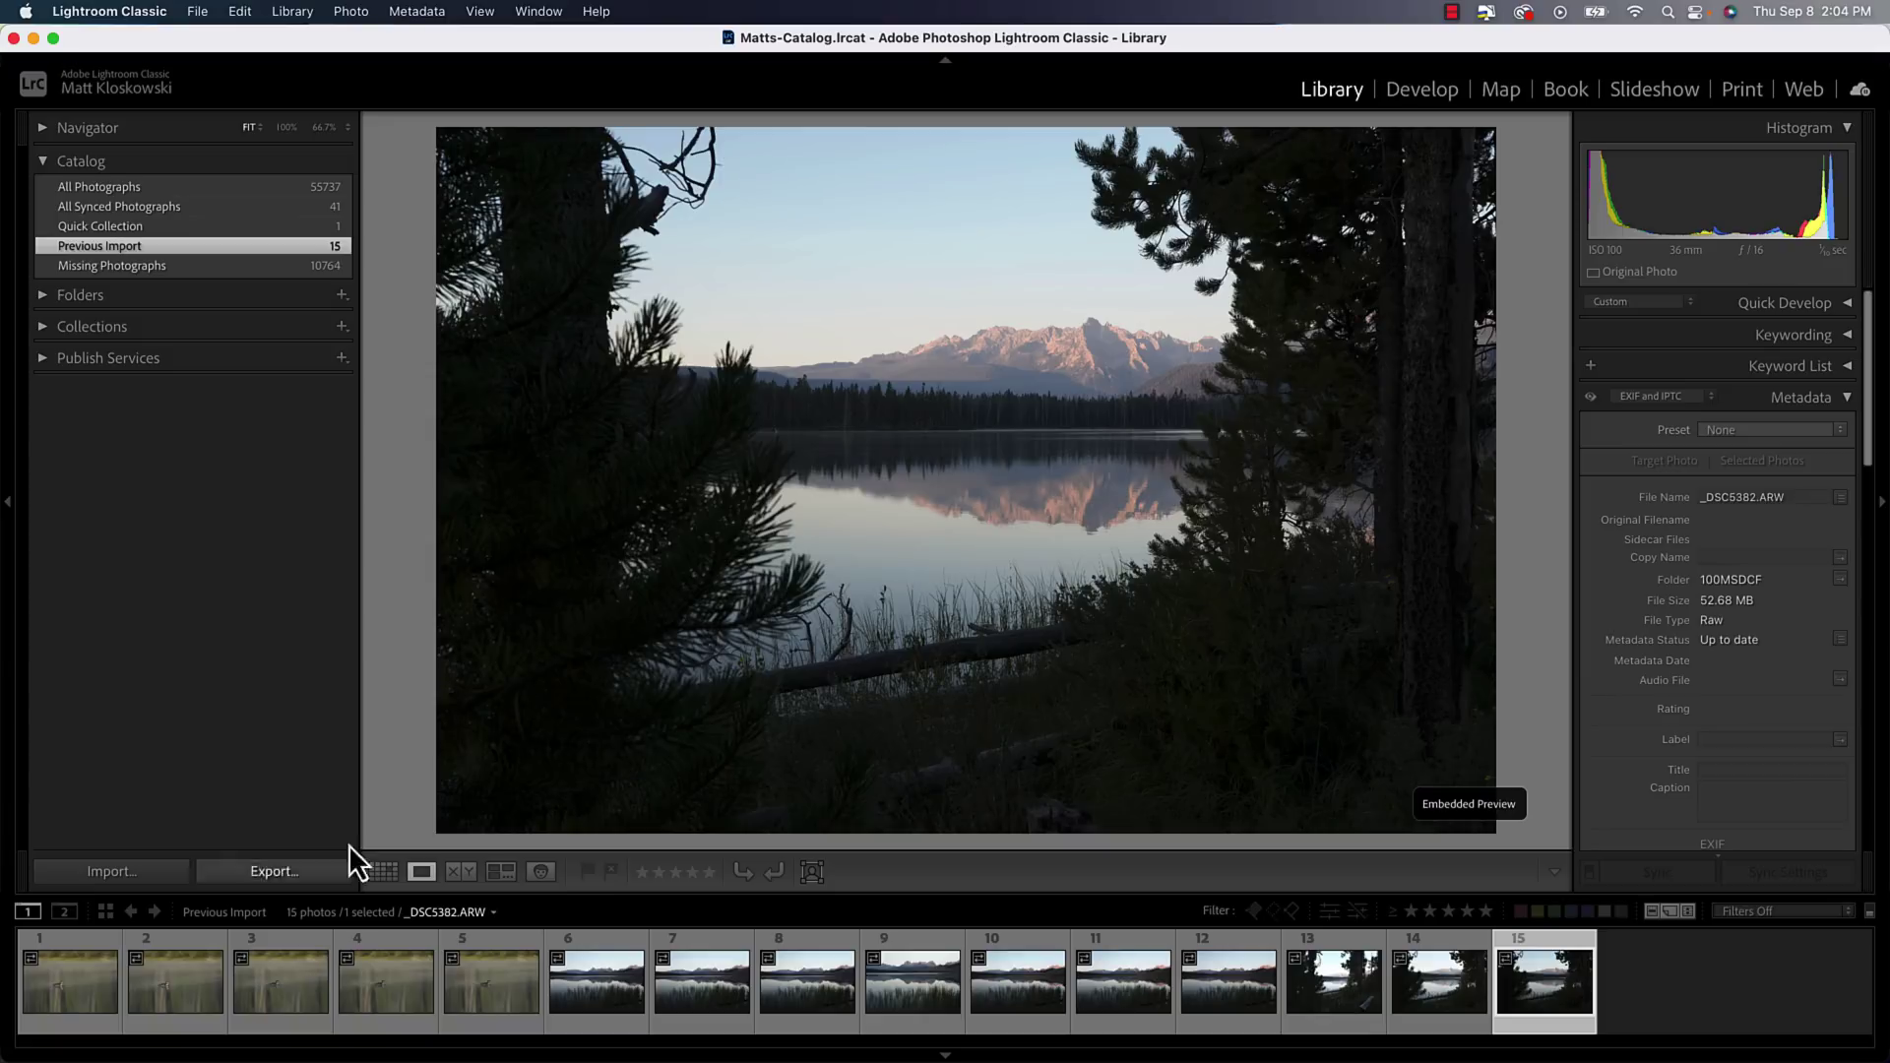
pyautogui.click(588, 986)
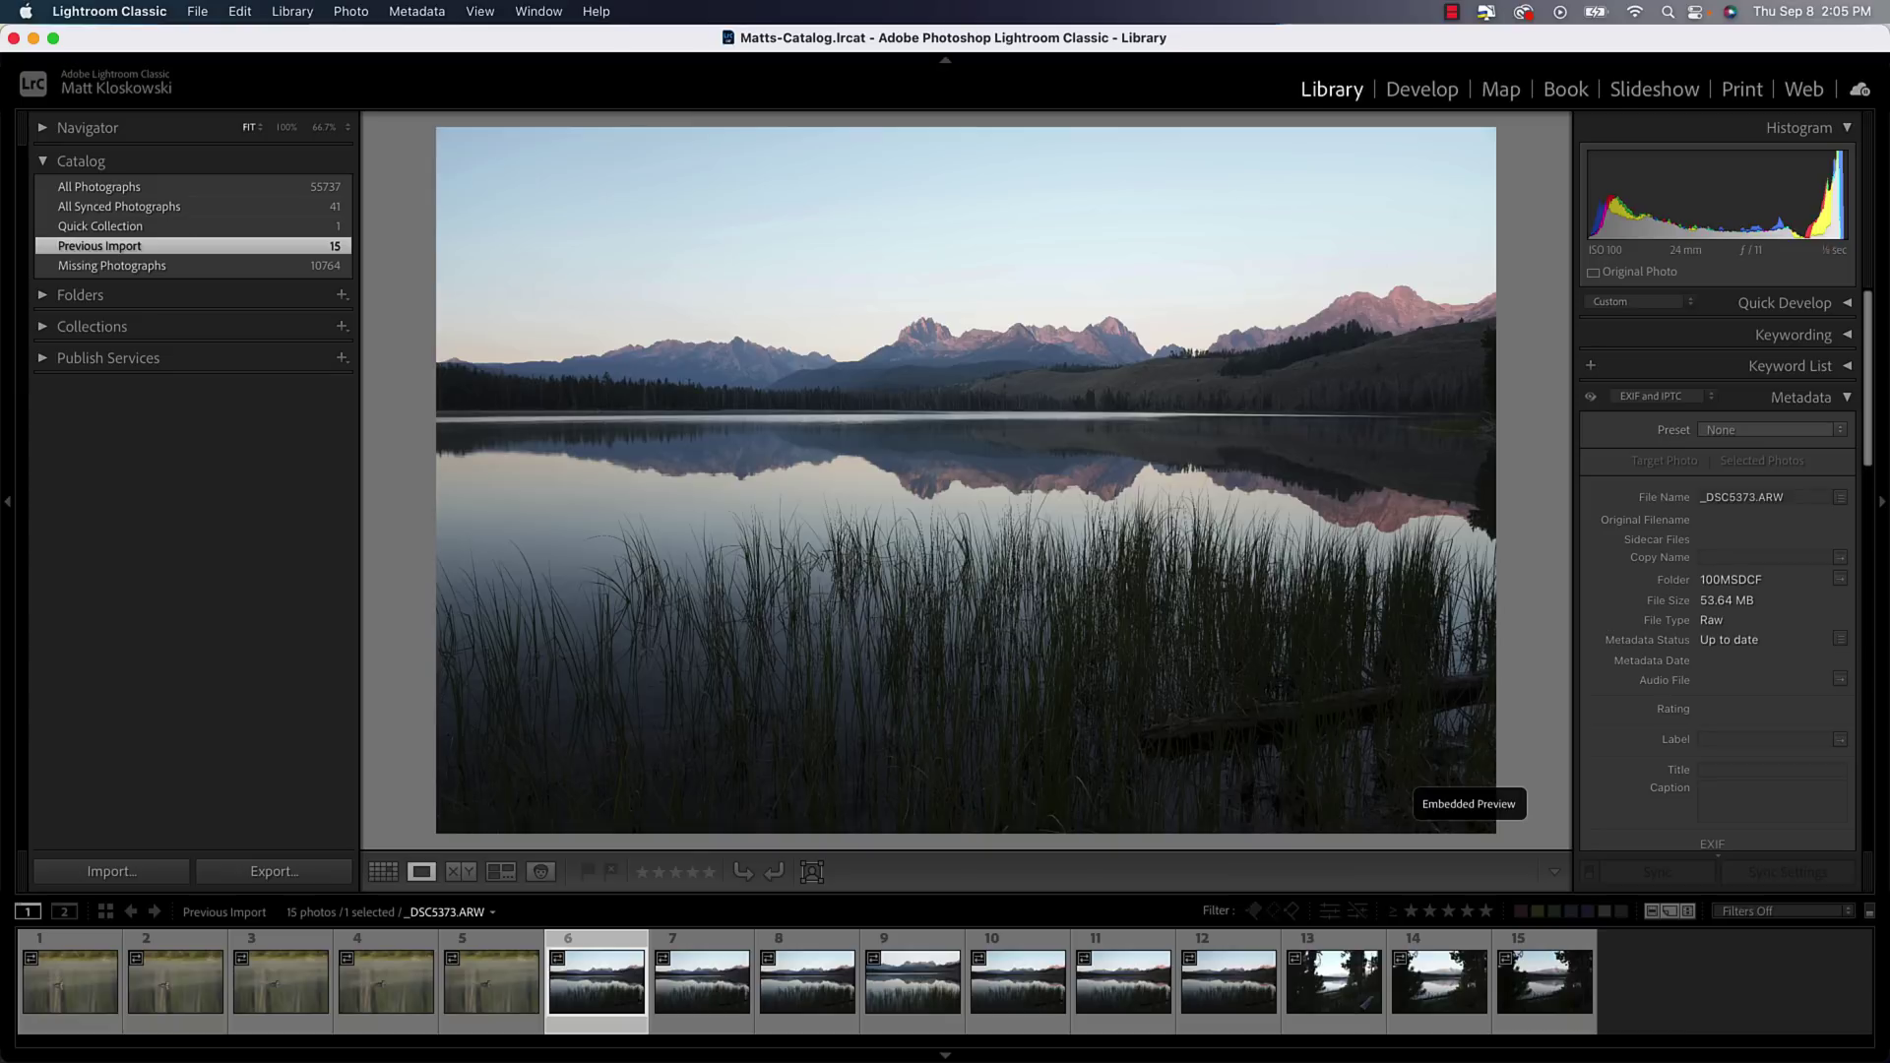
# Open the photo in Develop and zoom in on the mountains, then back to fit
pyautogui.click(1418, 92)
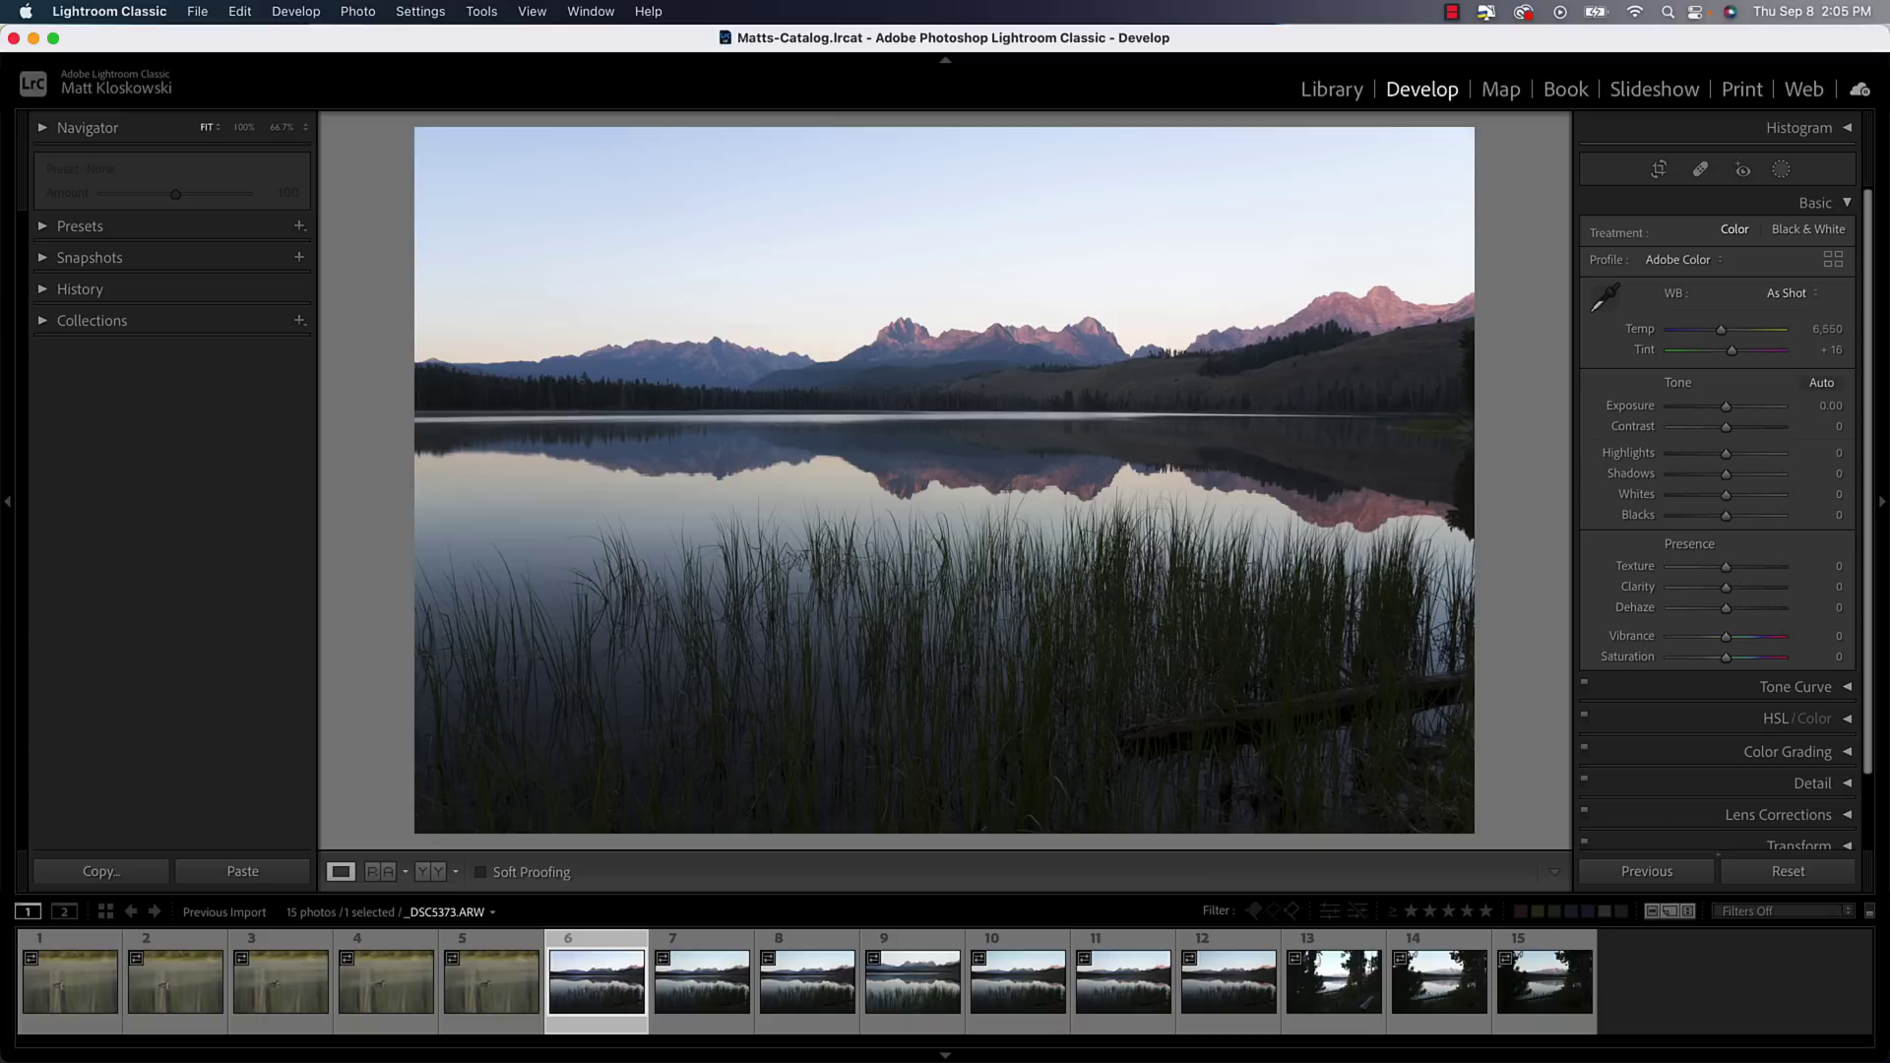
pyautogui.click(917, 361)
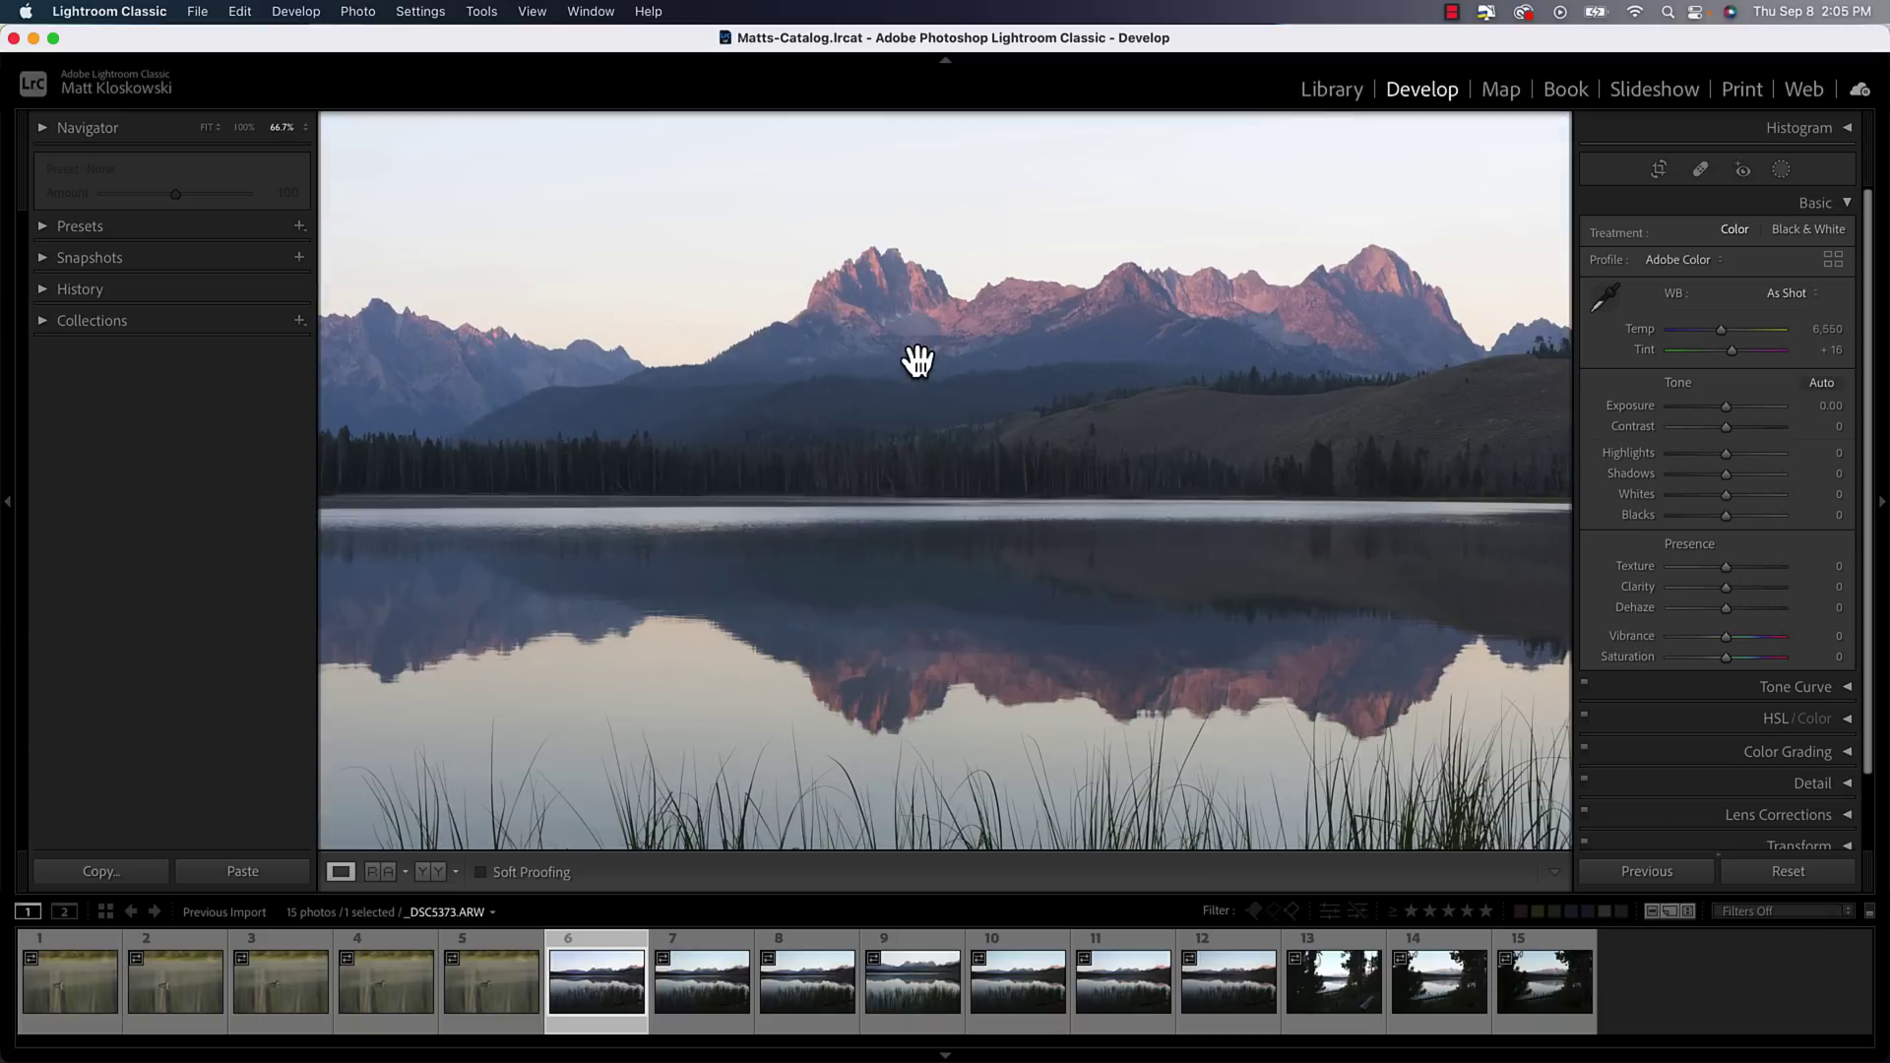
pyautogui.click(918, 437)
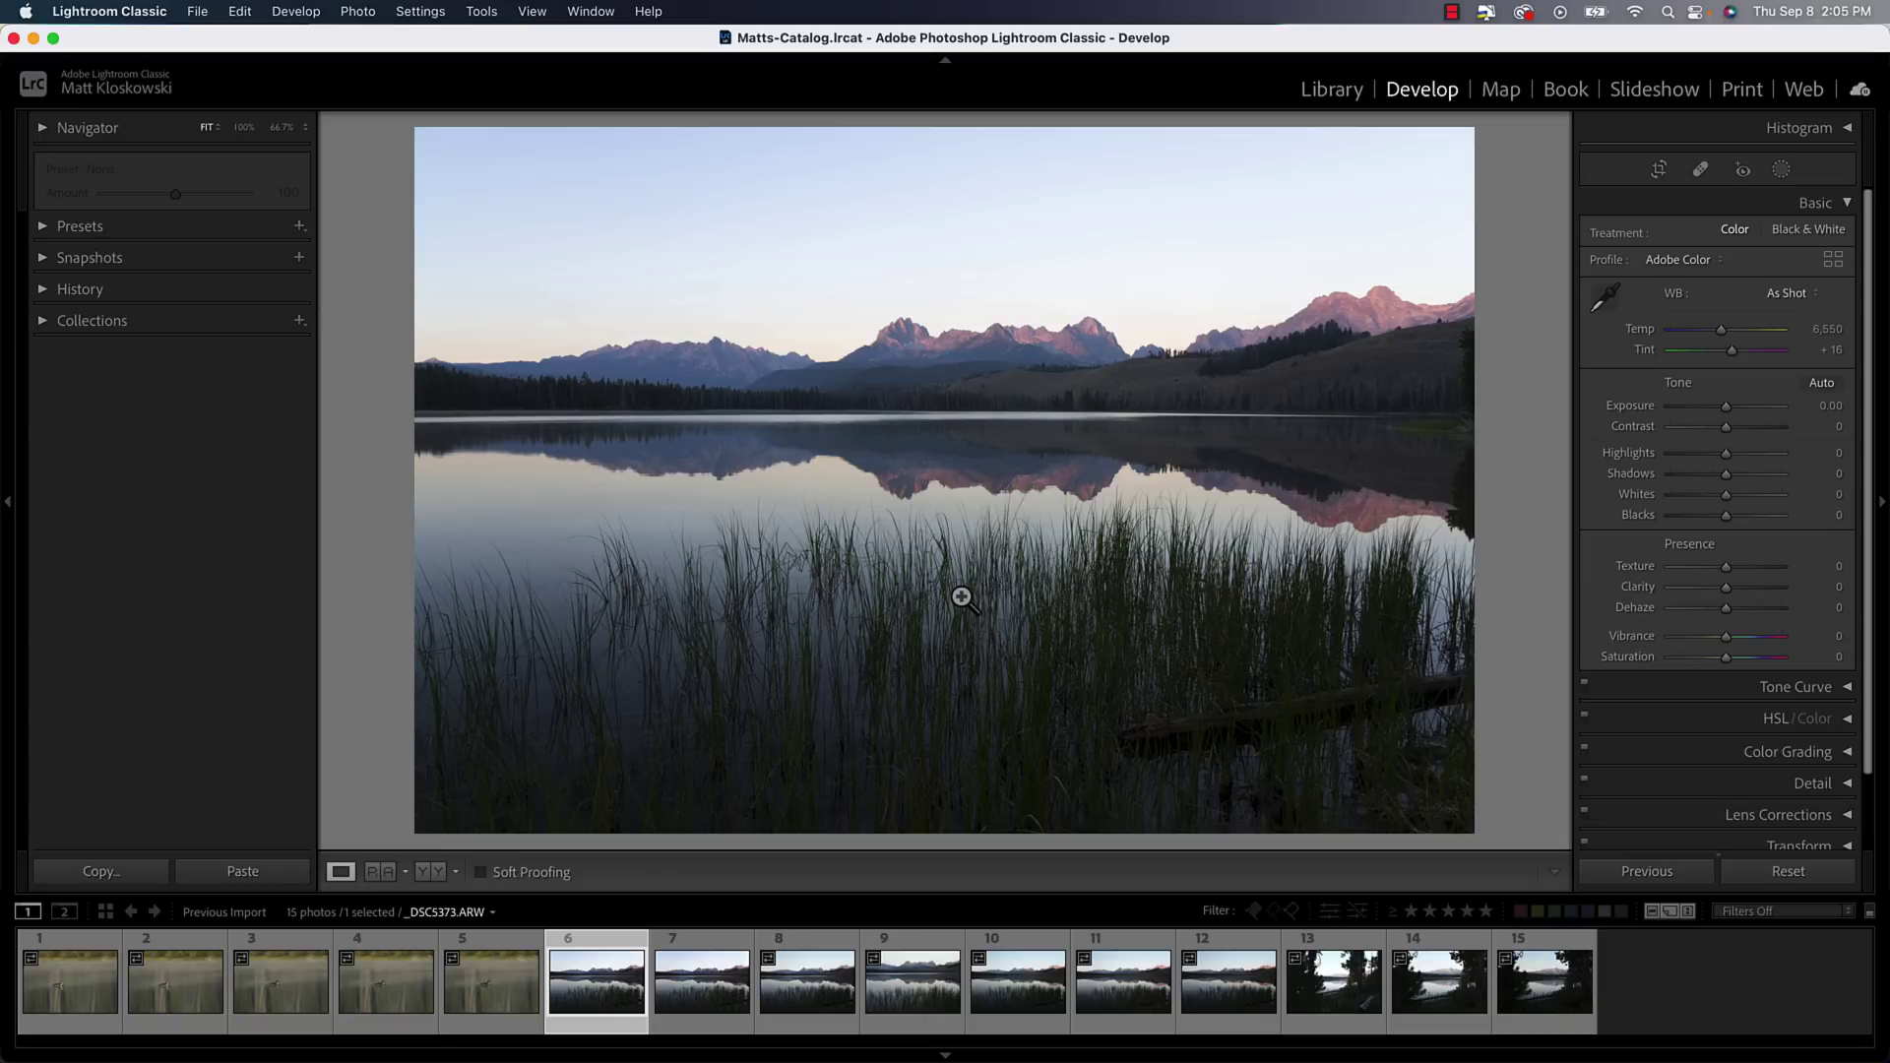
# Move from photo 7 in the filmstrip to the eighth lake shot, _DSC5375.ARW
pyautogui.click(1329, 90)
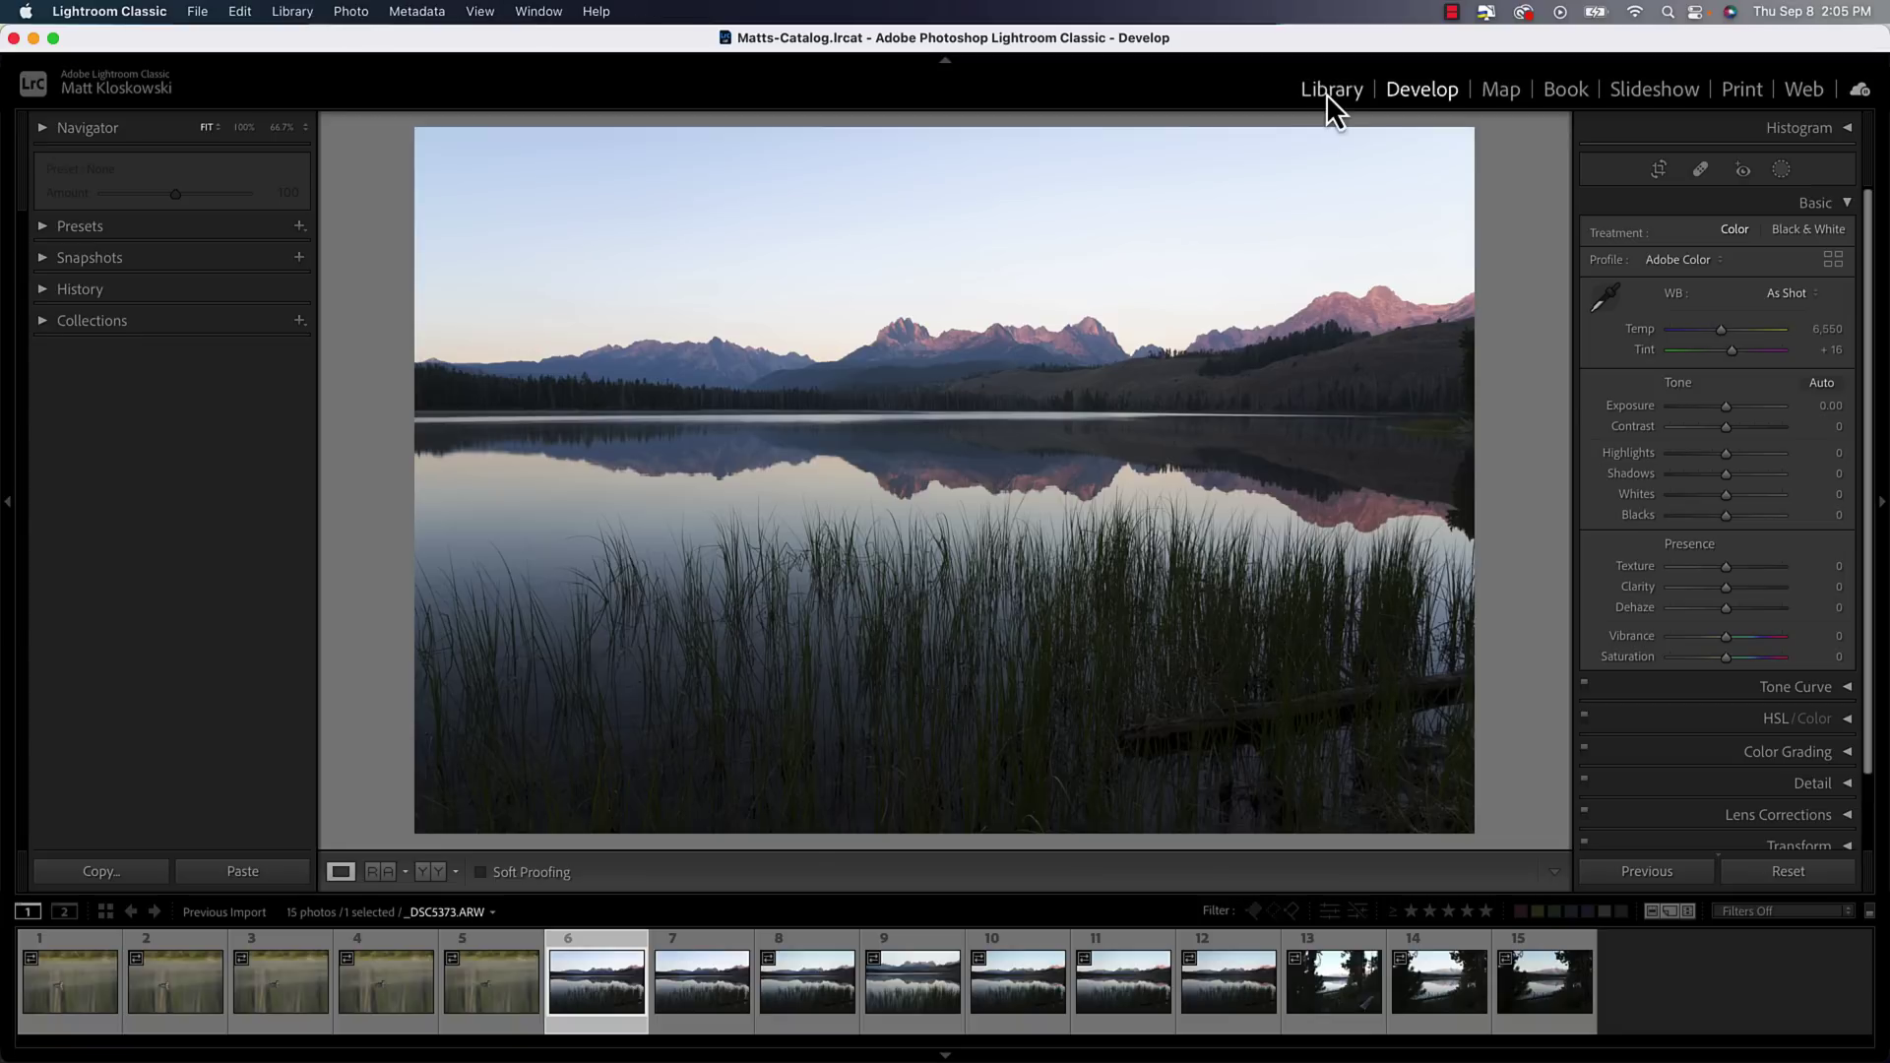
pyautogui.click(1424, 95)
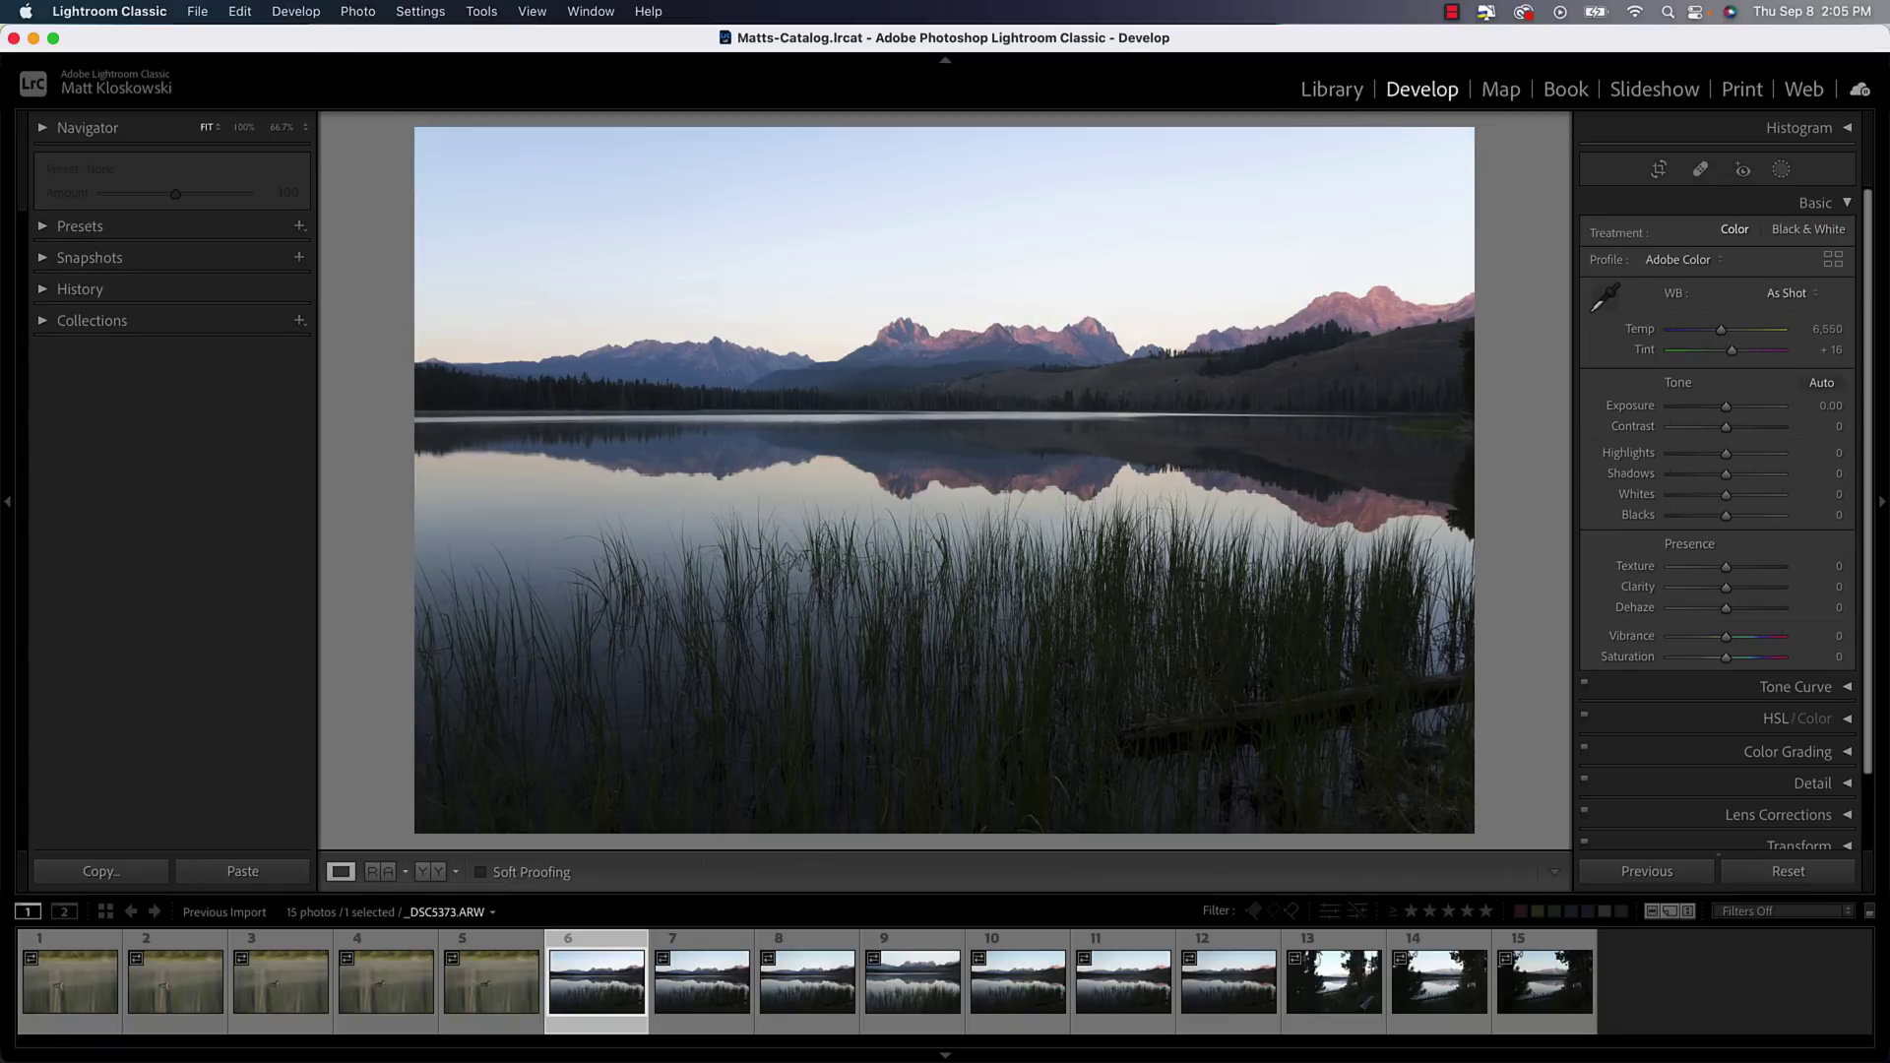
pyautogui.click(669, 951)
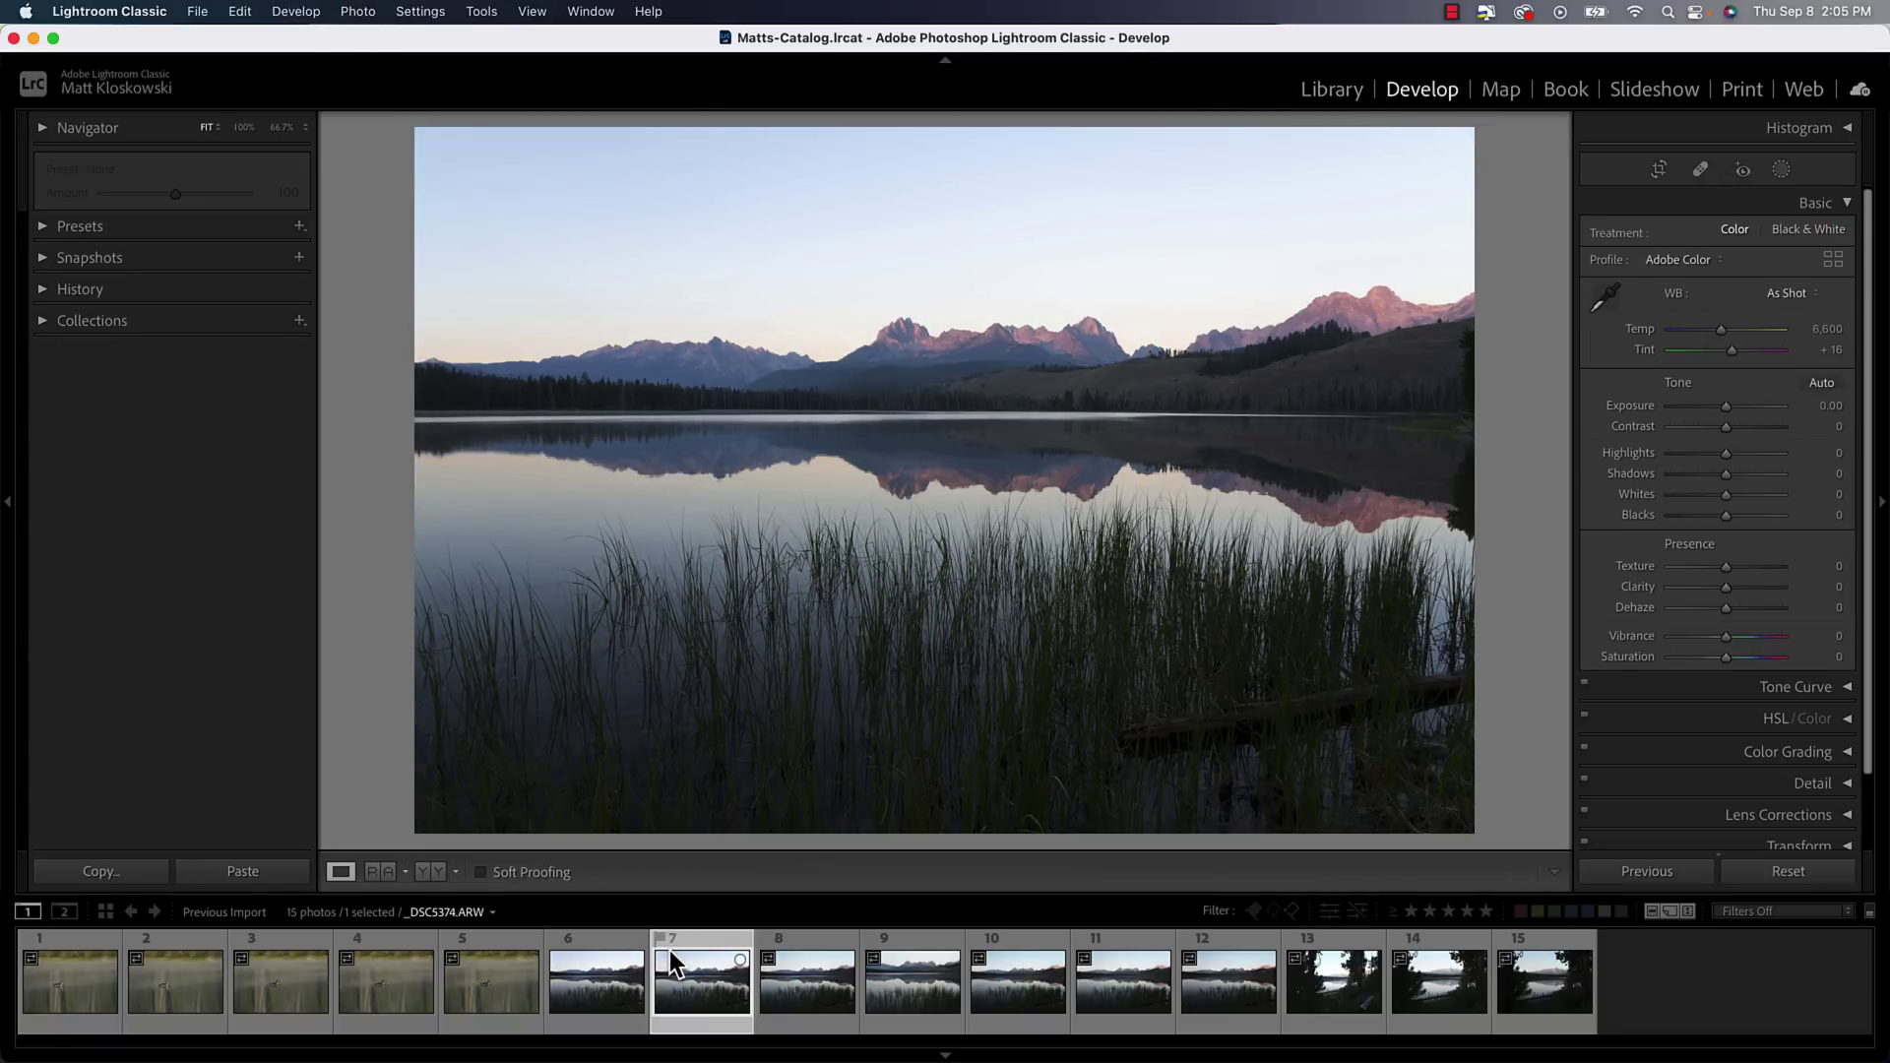
pyautogui.press('Right')
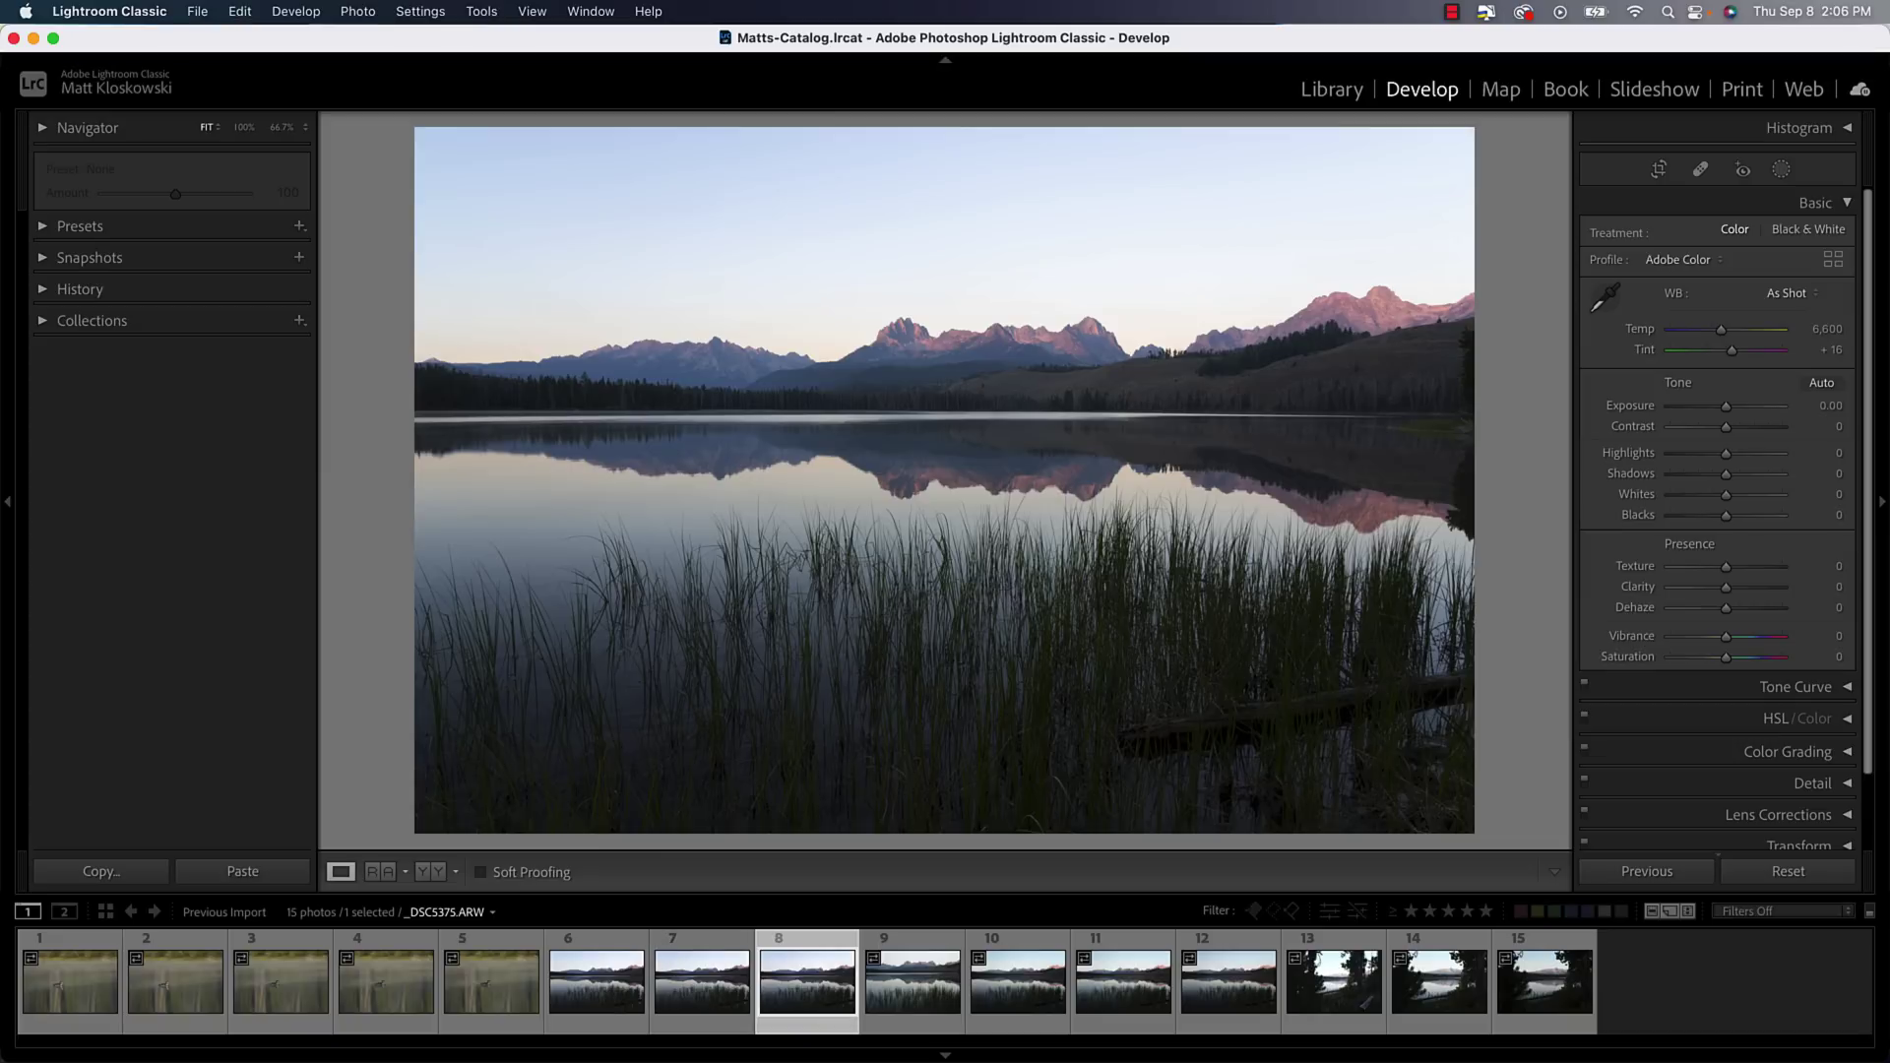
pyautogui.click(1331, 98)
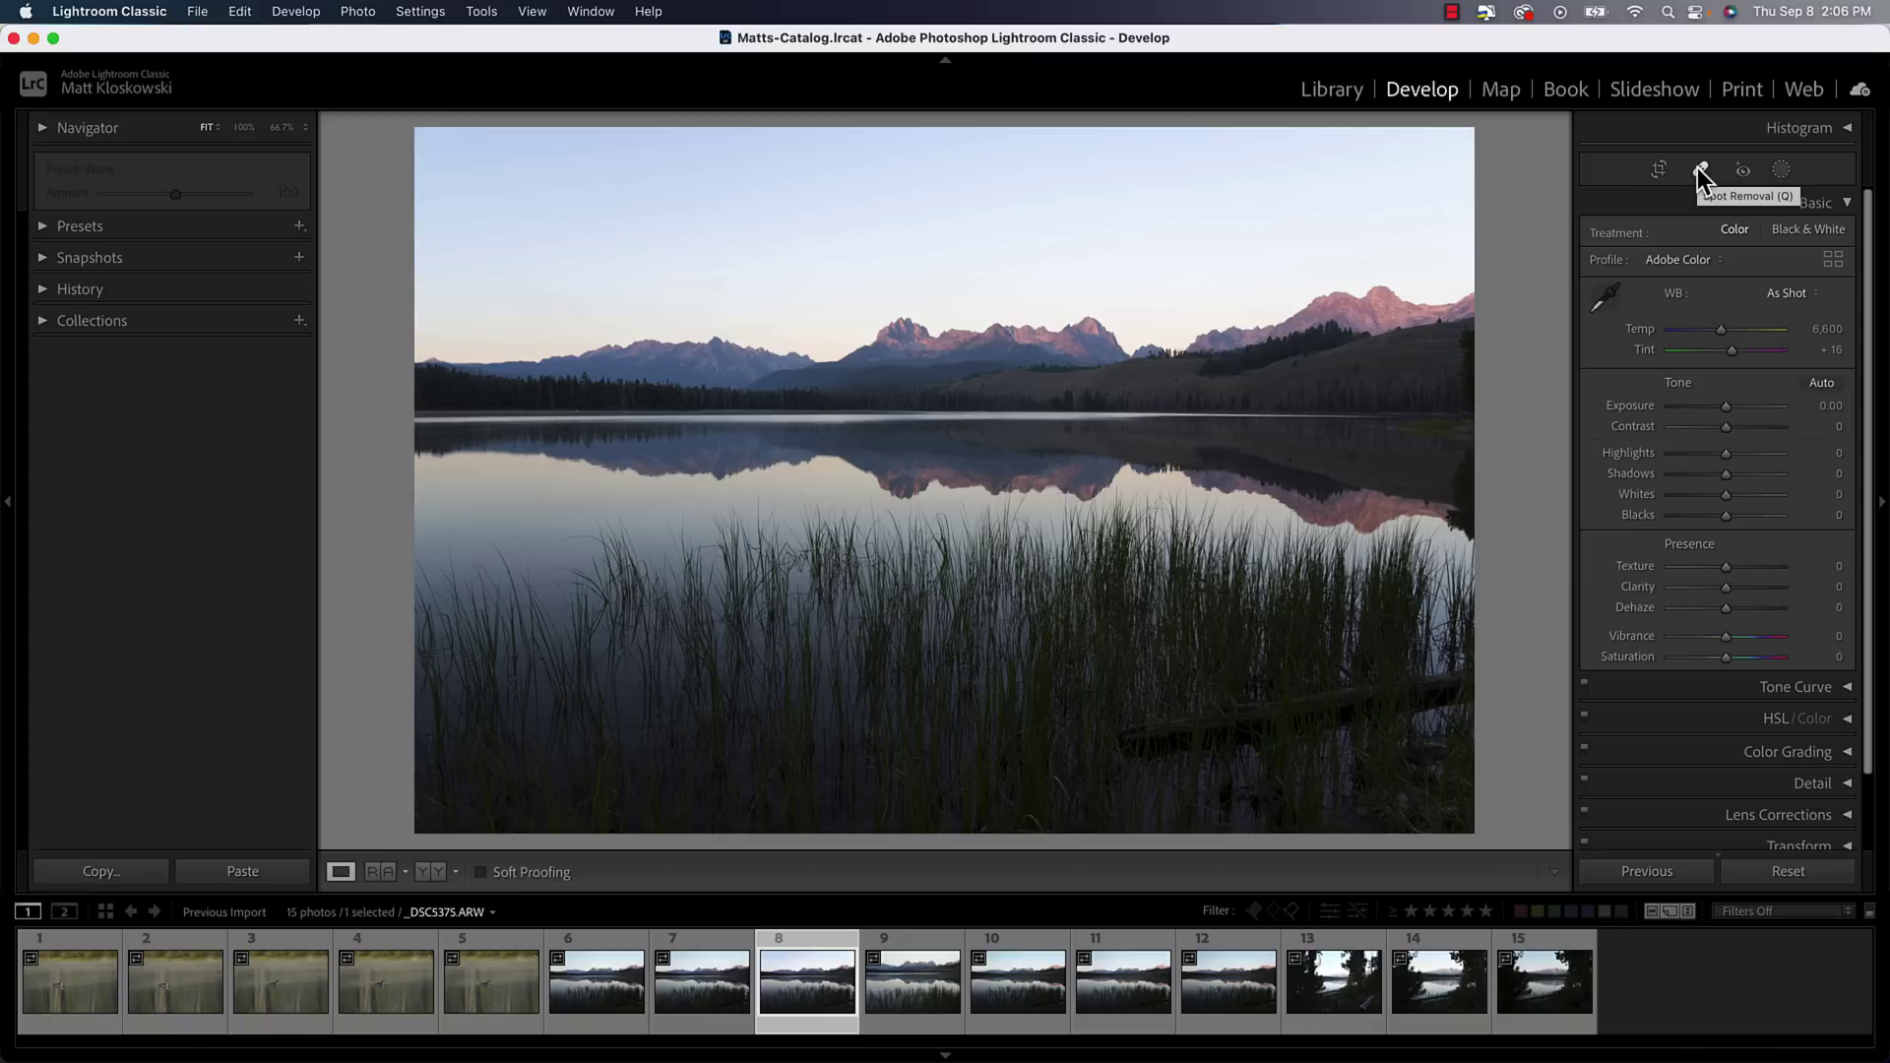
# Glance at Healing, then return to Masking and start a new Brush mask
pyautogui.click(1782, 172)
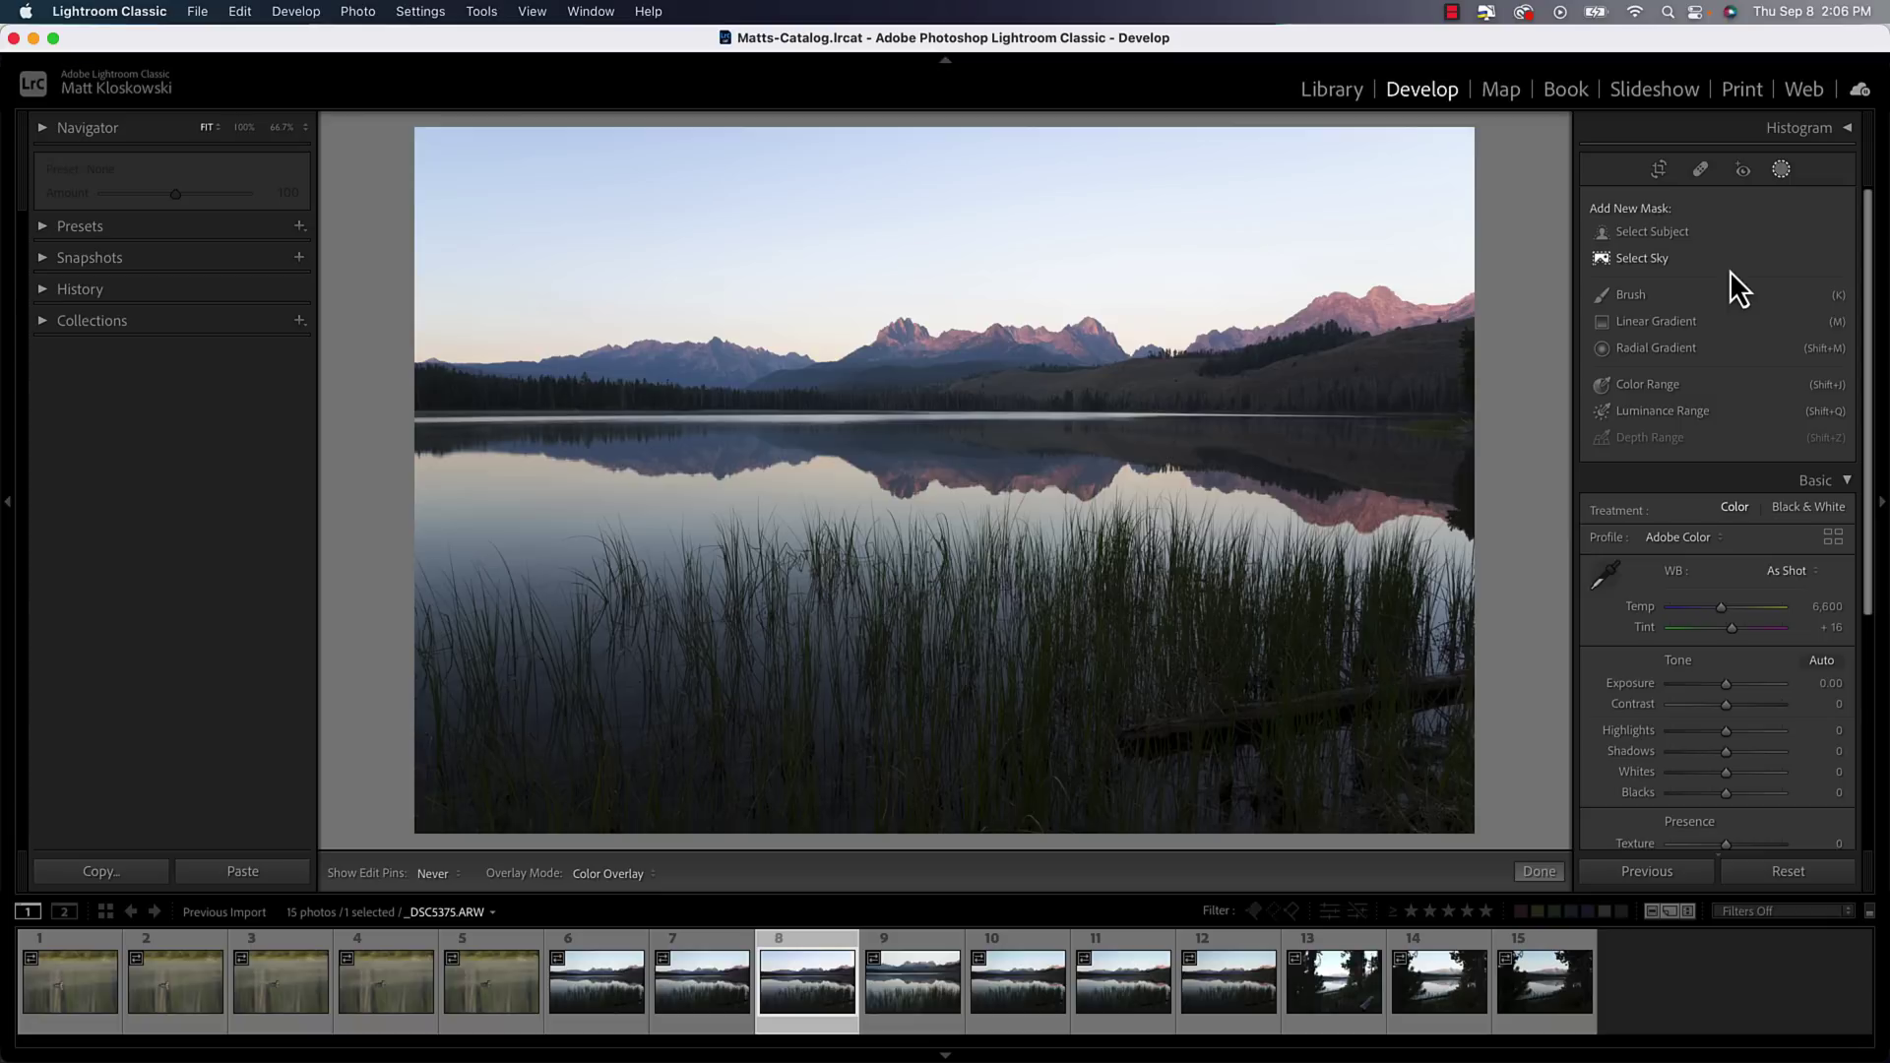
pyautogui.click(1699, 171)
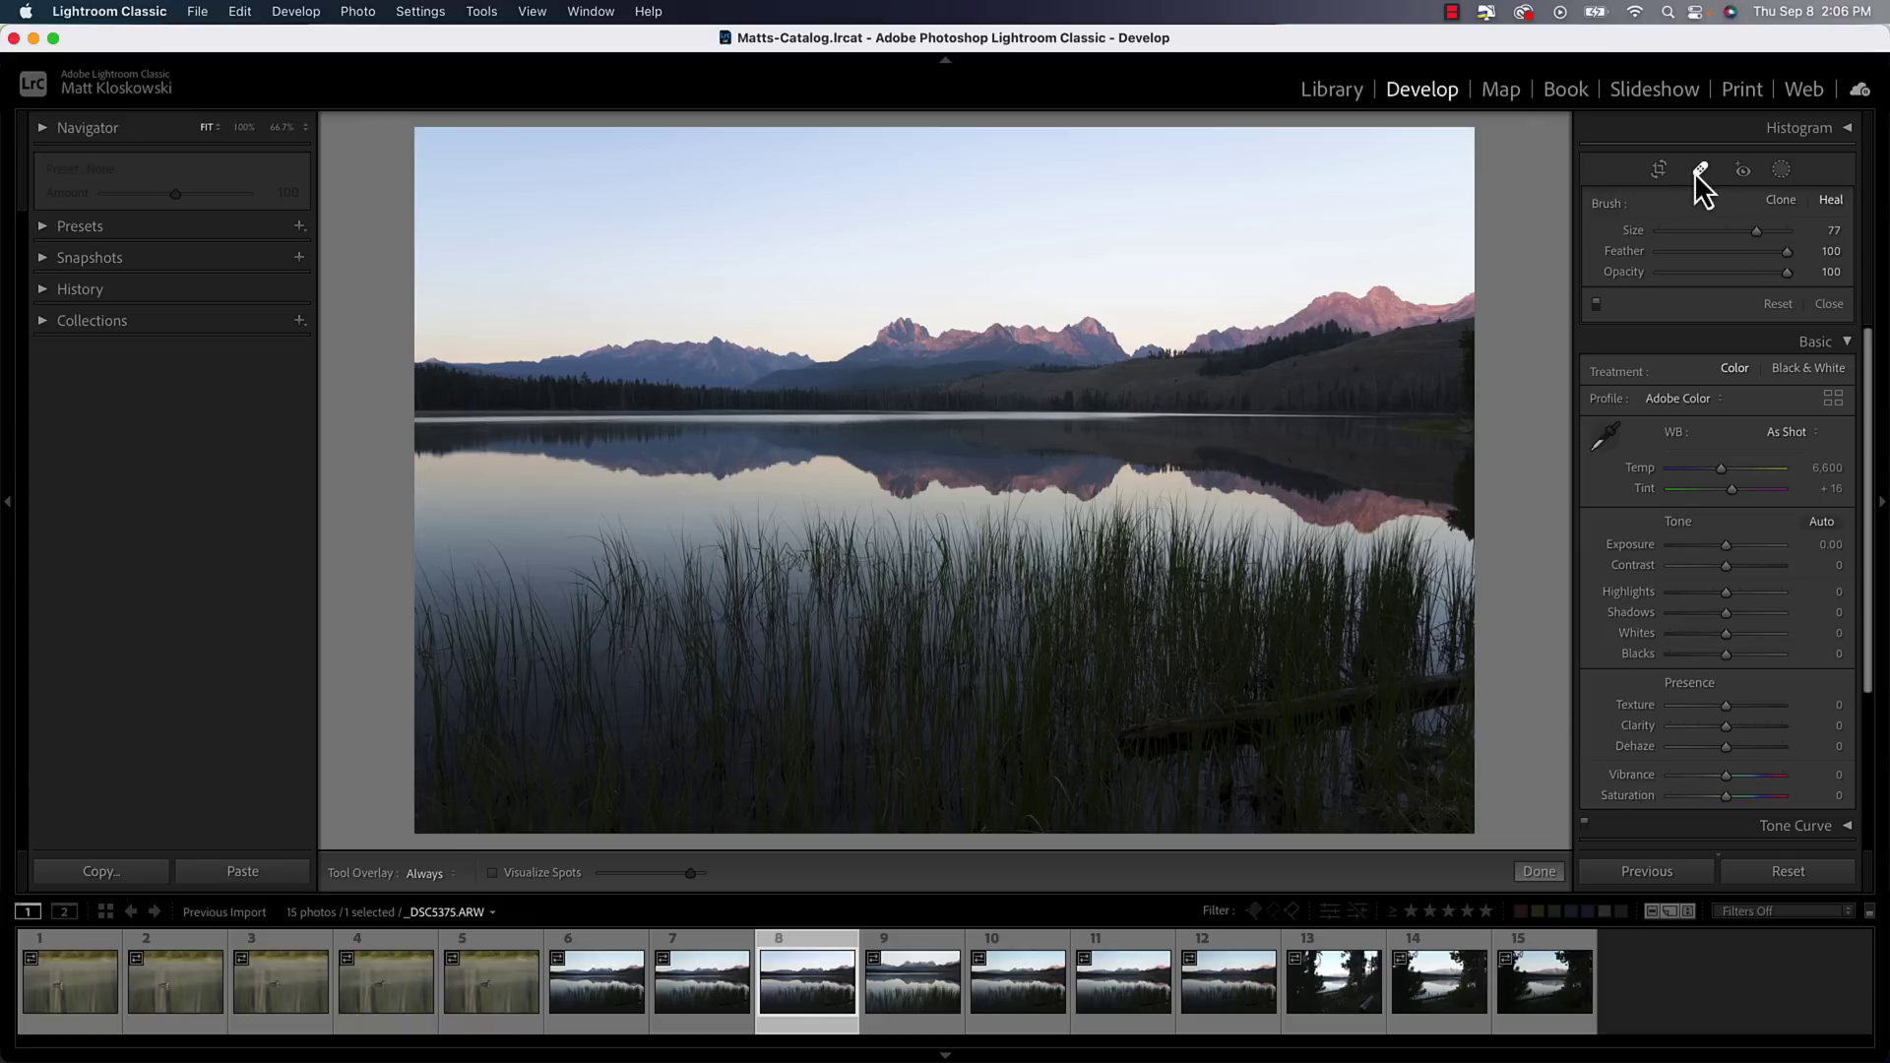
pyautogui.click(1781, 169)
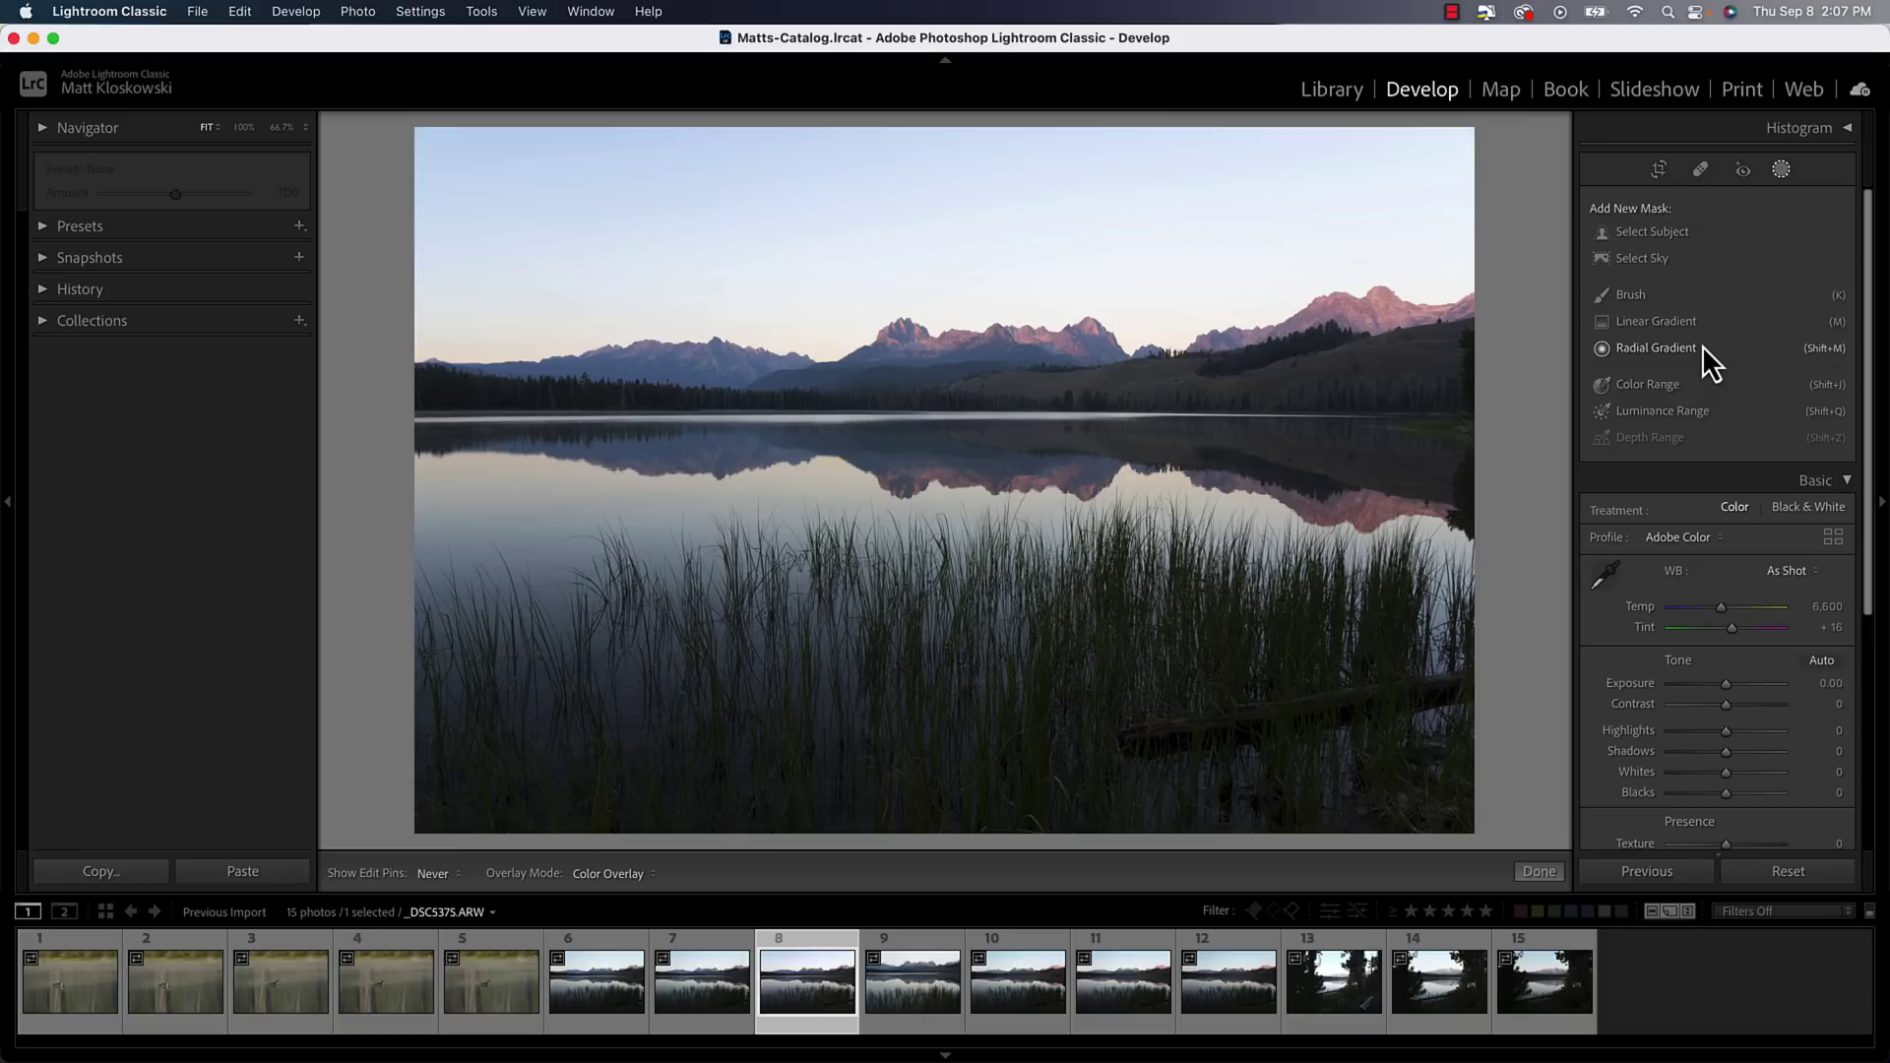
pyautogui.click(1621, 299)
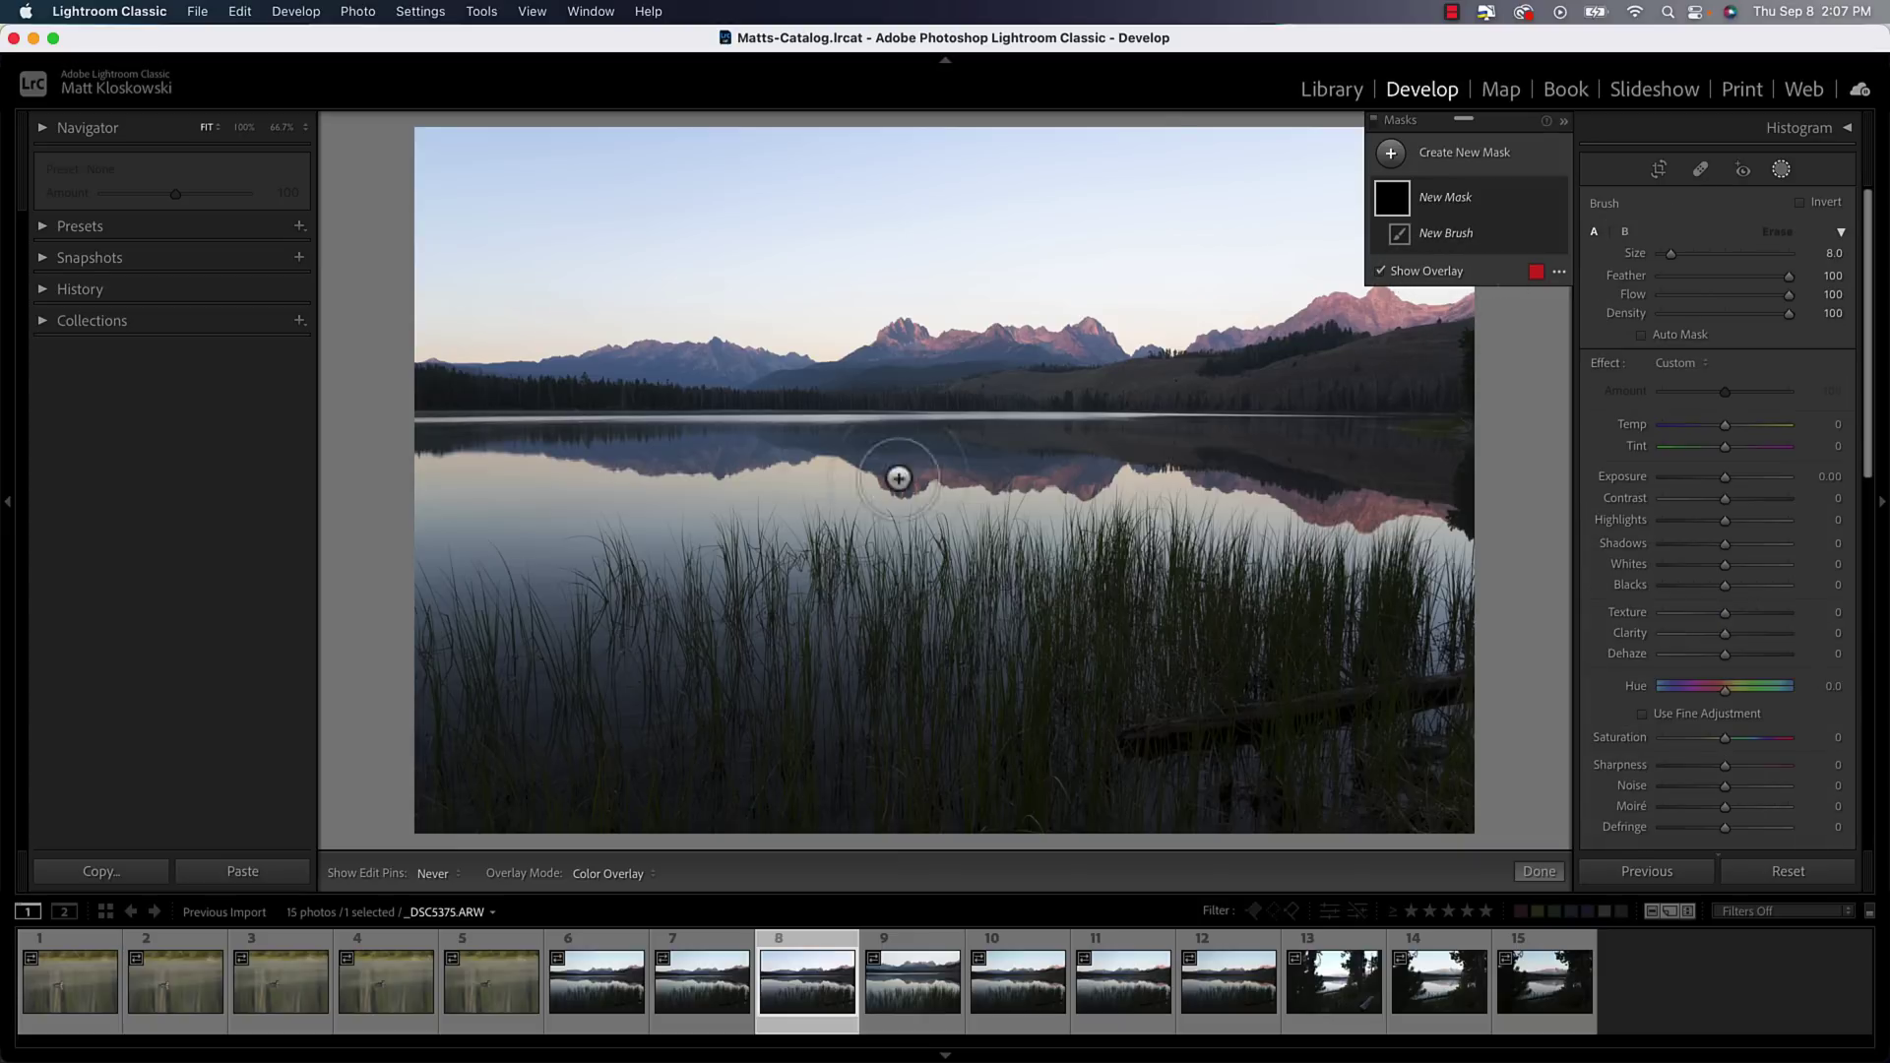
# Paint brush mask strokes across the sky and mountains, with the History panel expanded
pyautogui.moveTo(563, 327); pyautogui.dragTo(633, 469)
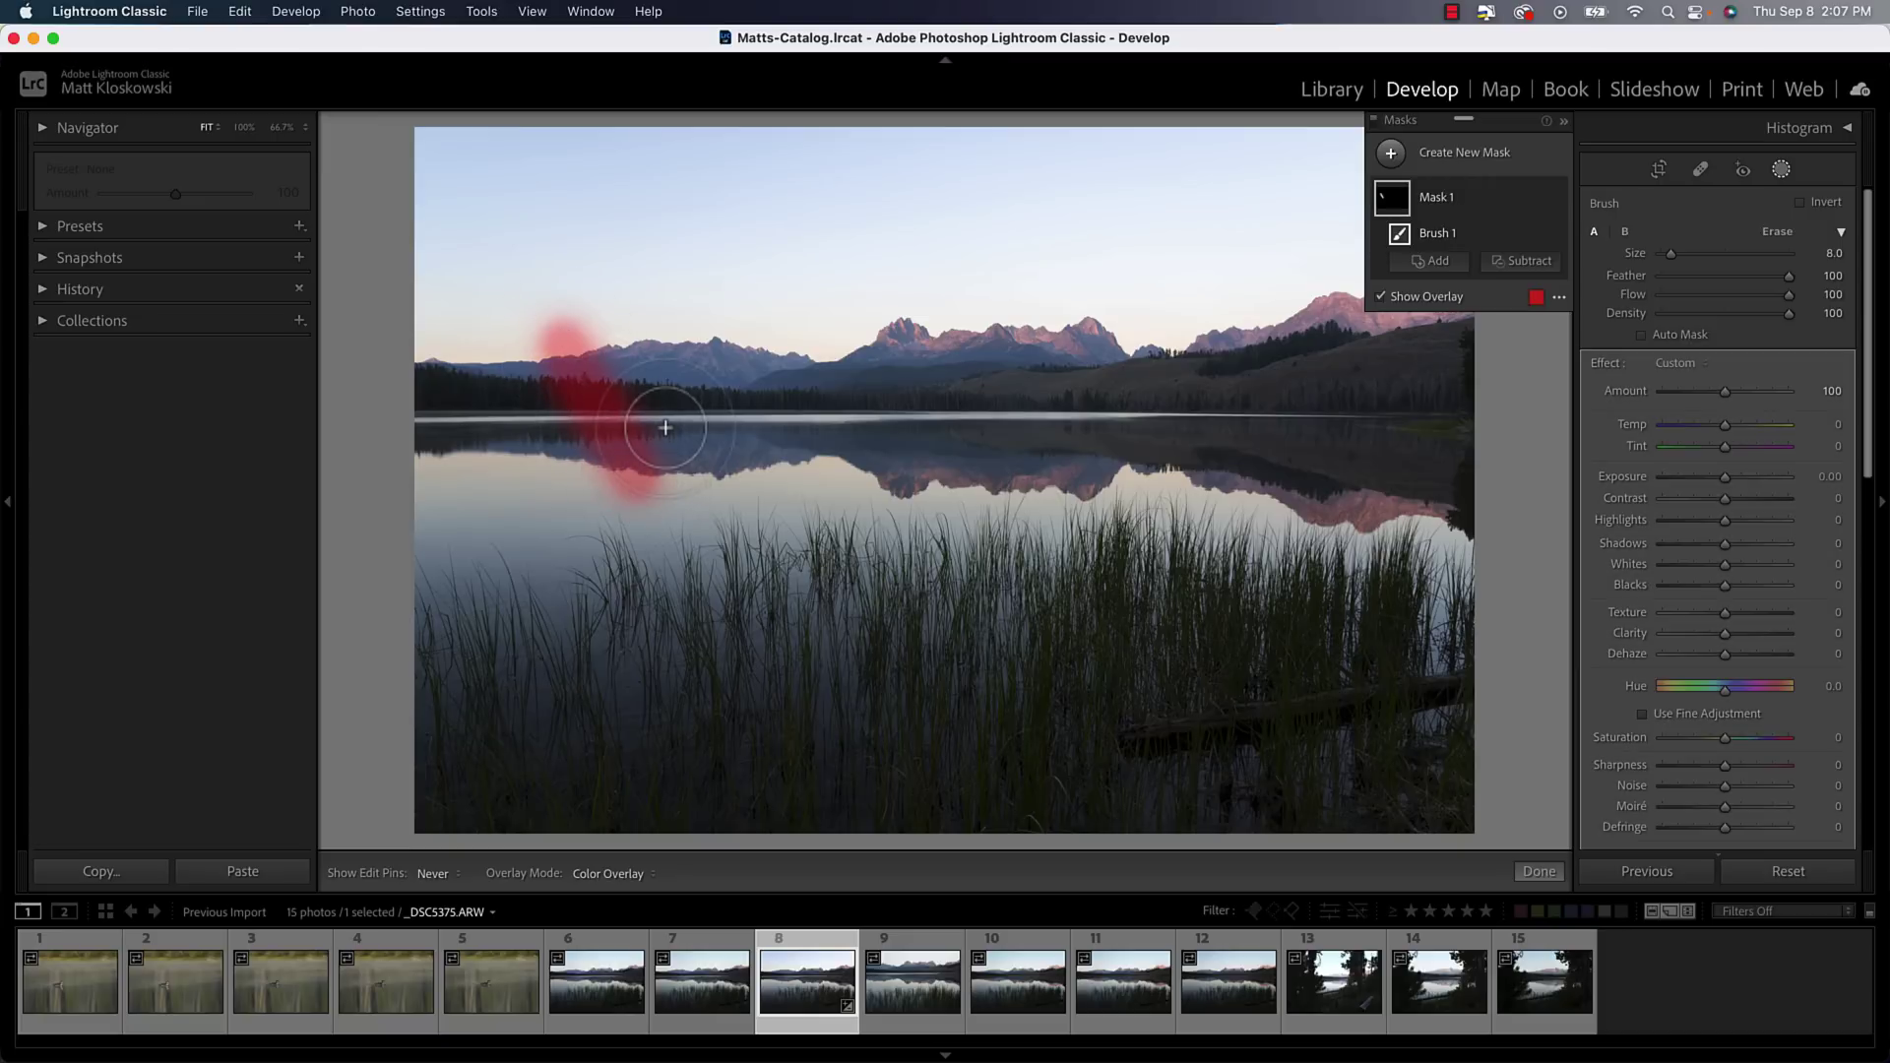
pyautogui.moveTo(723, 305); pyautogui.dragTo(778, 471)
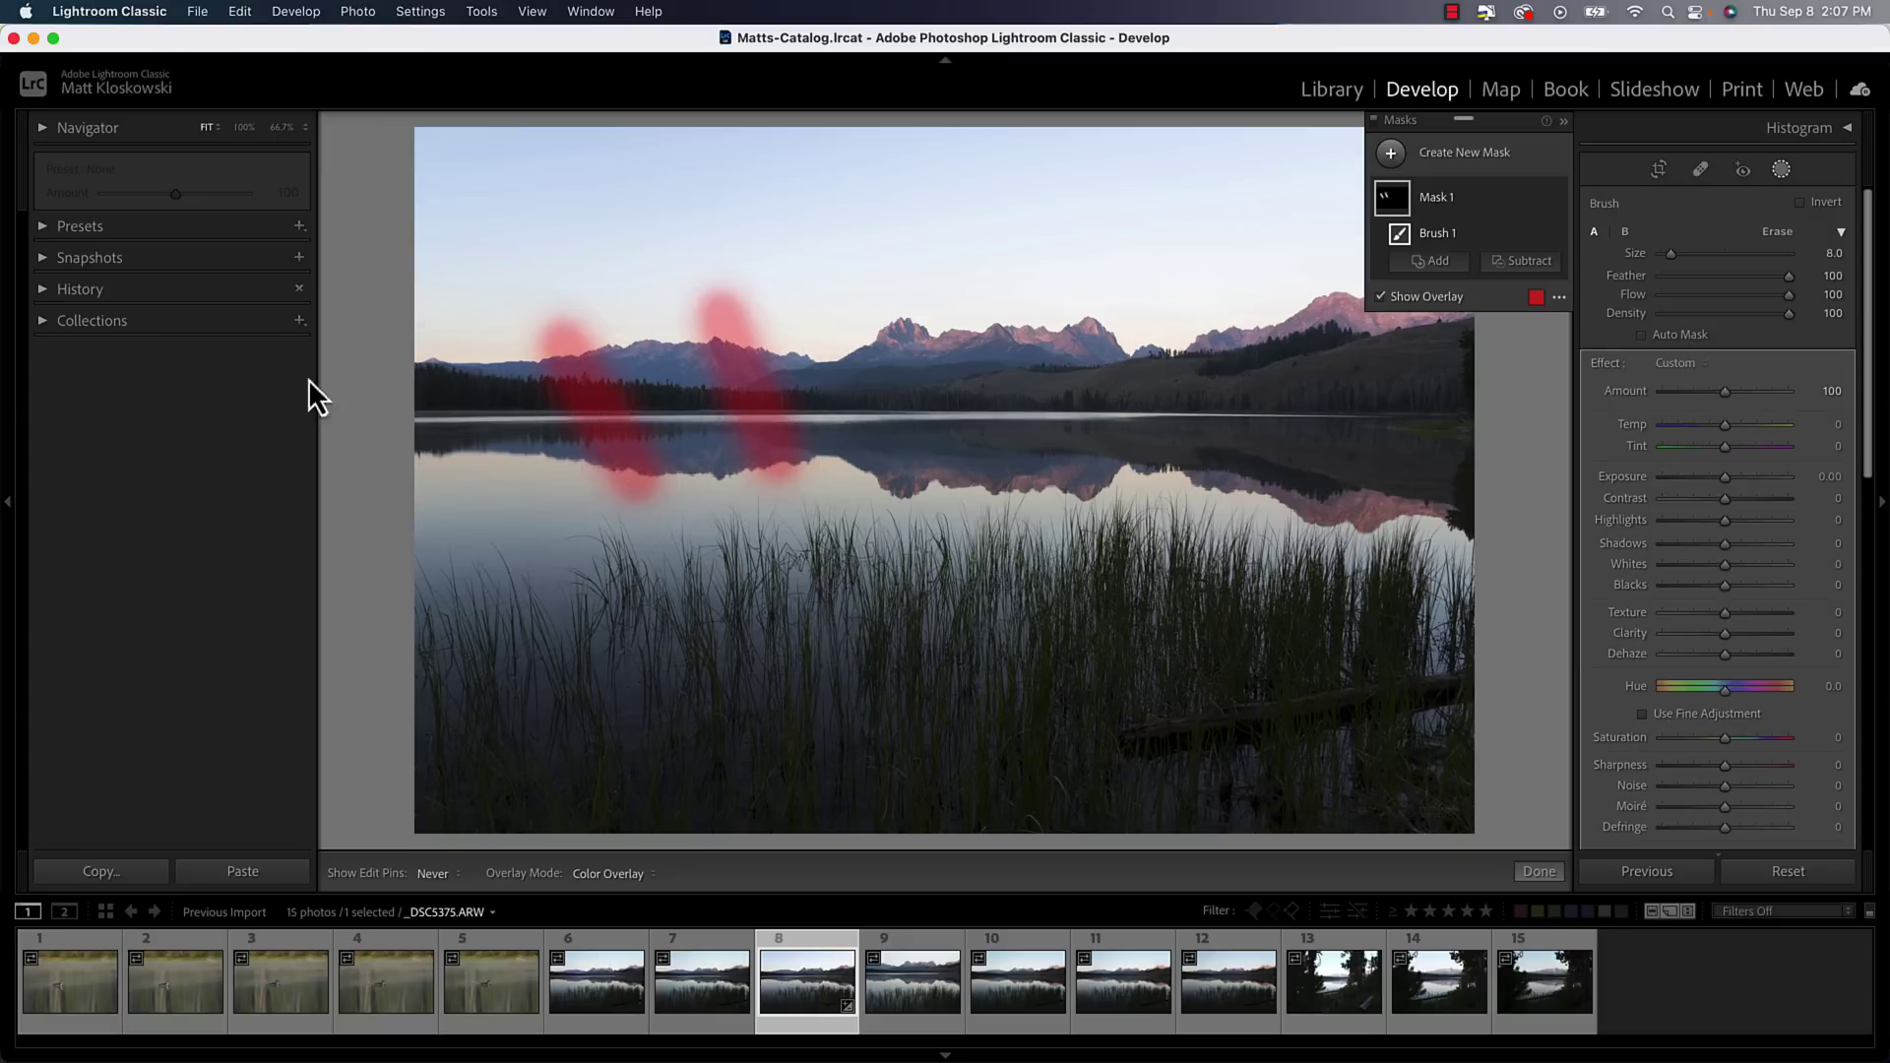
pyautogui.click(78, 292)
pyautogui.moveTo(635, 209); pyautogui.dragTo(768, 208)
pyautogui.moveTo(891, 226); pyautogui.dragTo(894, 404)
pyautogui.moveTo(1004, 240); pyautogui.dragTo(1009, 413)
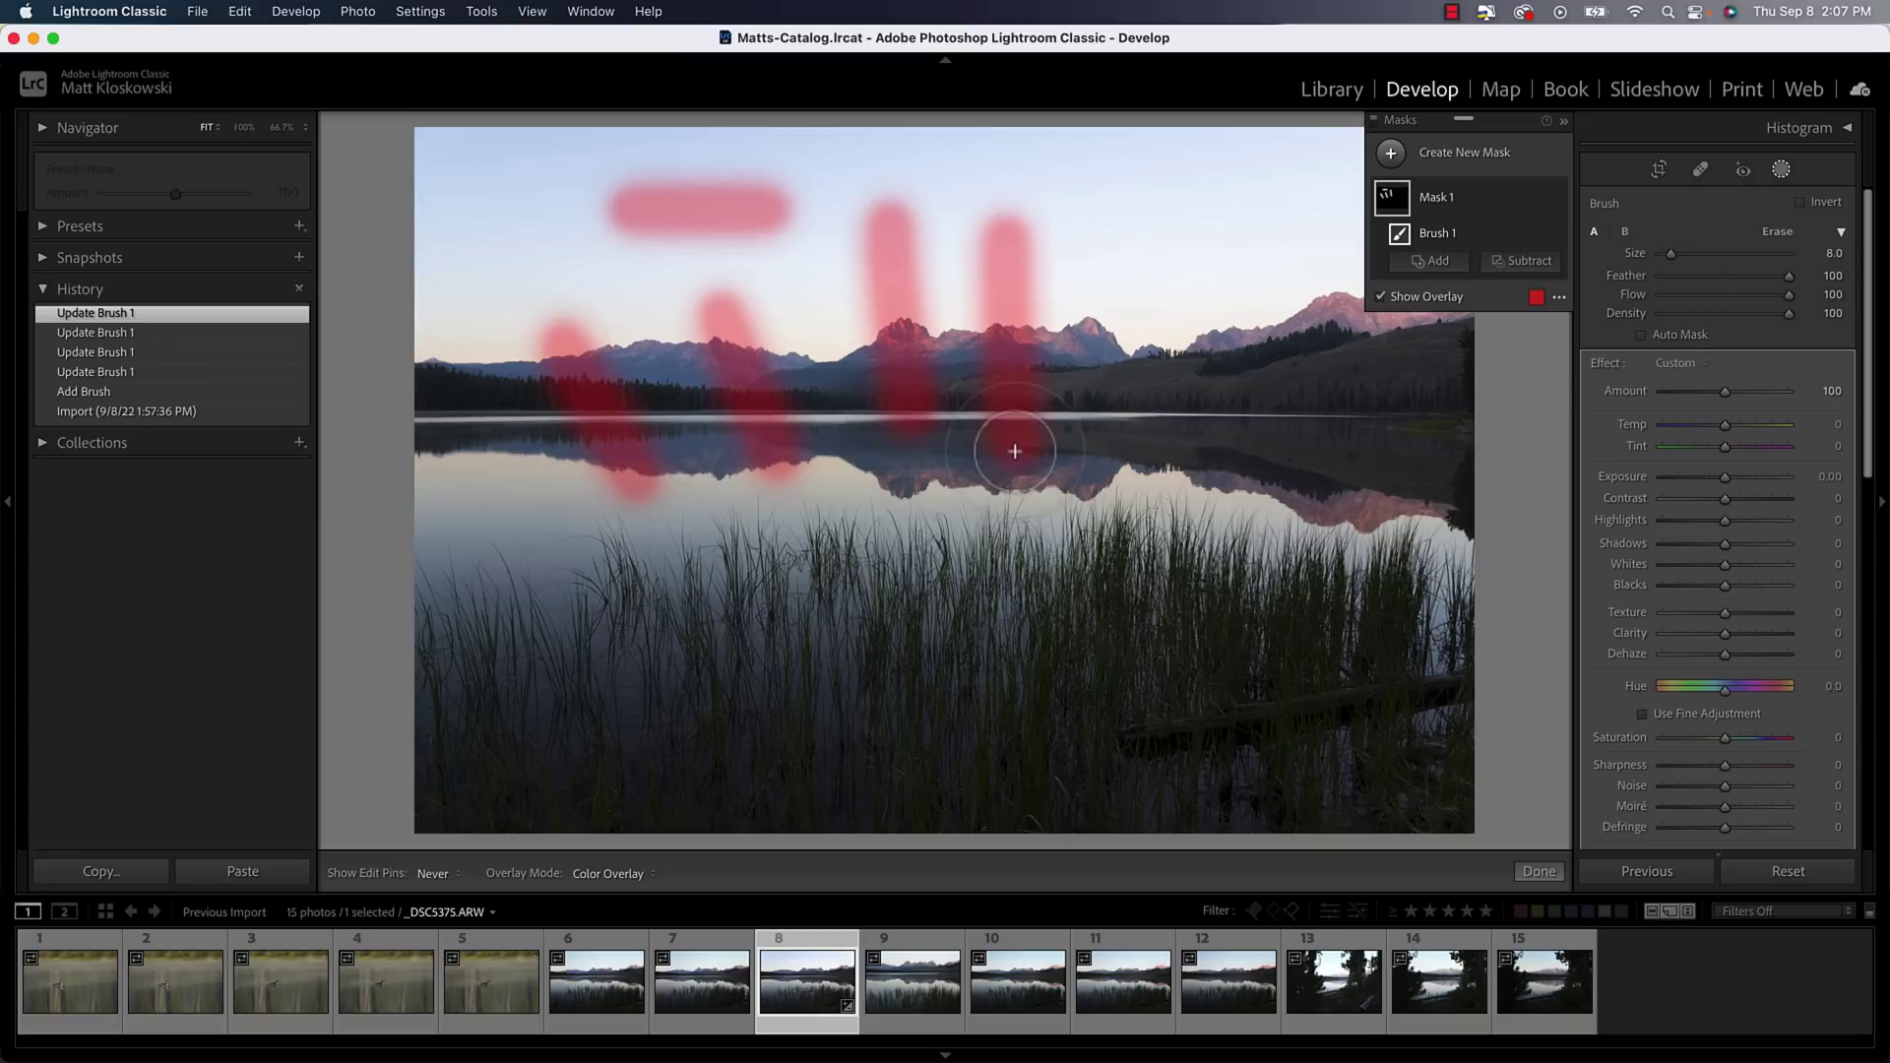
pyautogui.moveTo(1139, 286); pyautogui.dragTo(1142, 492)
pyautogui.moveTo(1252, 264); pyautogui.dragTo(1263, 483)
pyautogui.moveTo(1356, 369); pyautogui.dragTo(1357, 618)
# Paint more brush mask strokes diagonally across the foreground grasses
pyautogui.moveTo(519, 657); pyautogui.dragTo(709, 723)
pyautogui.moveTo(642, 556); pyautogui.dragTo(825, 657)
pyautogui.moveTo(835, 514); pyautogui.dragTo(955, 763)
pyautogui.moveTo(1000, 591); pyautogui.dragTo(1093, 768)
pyautogui.moveTo(1157, 625); pyautogui.dragTo(1176, 721)
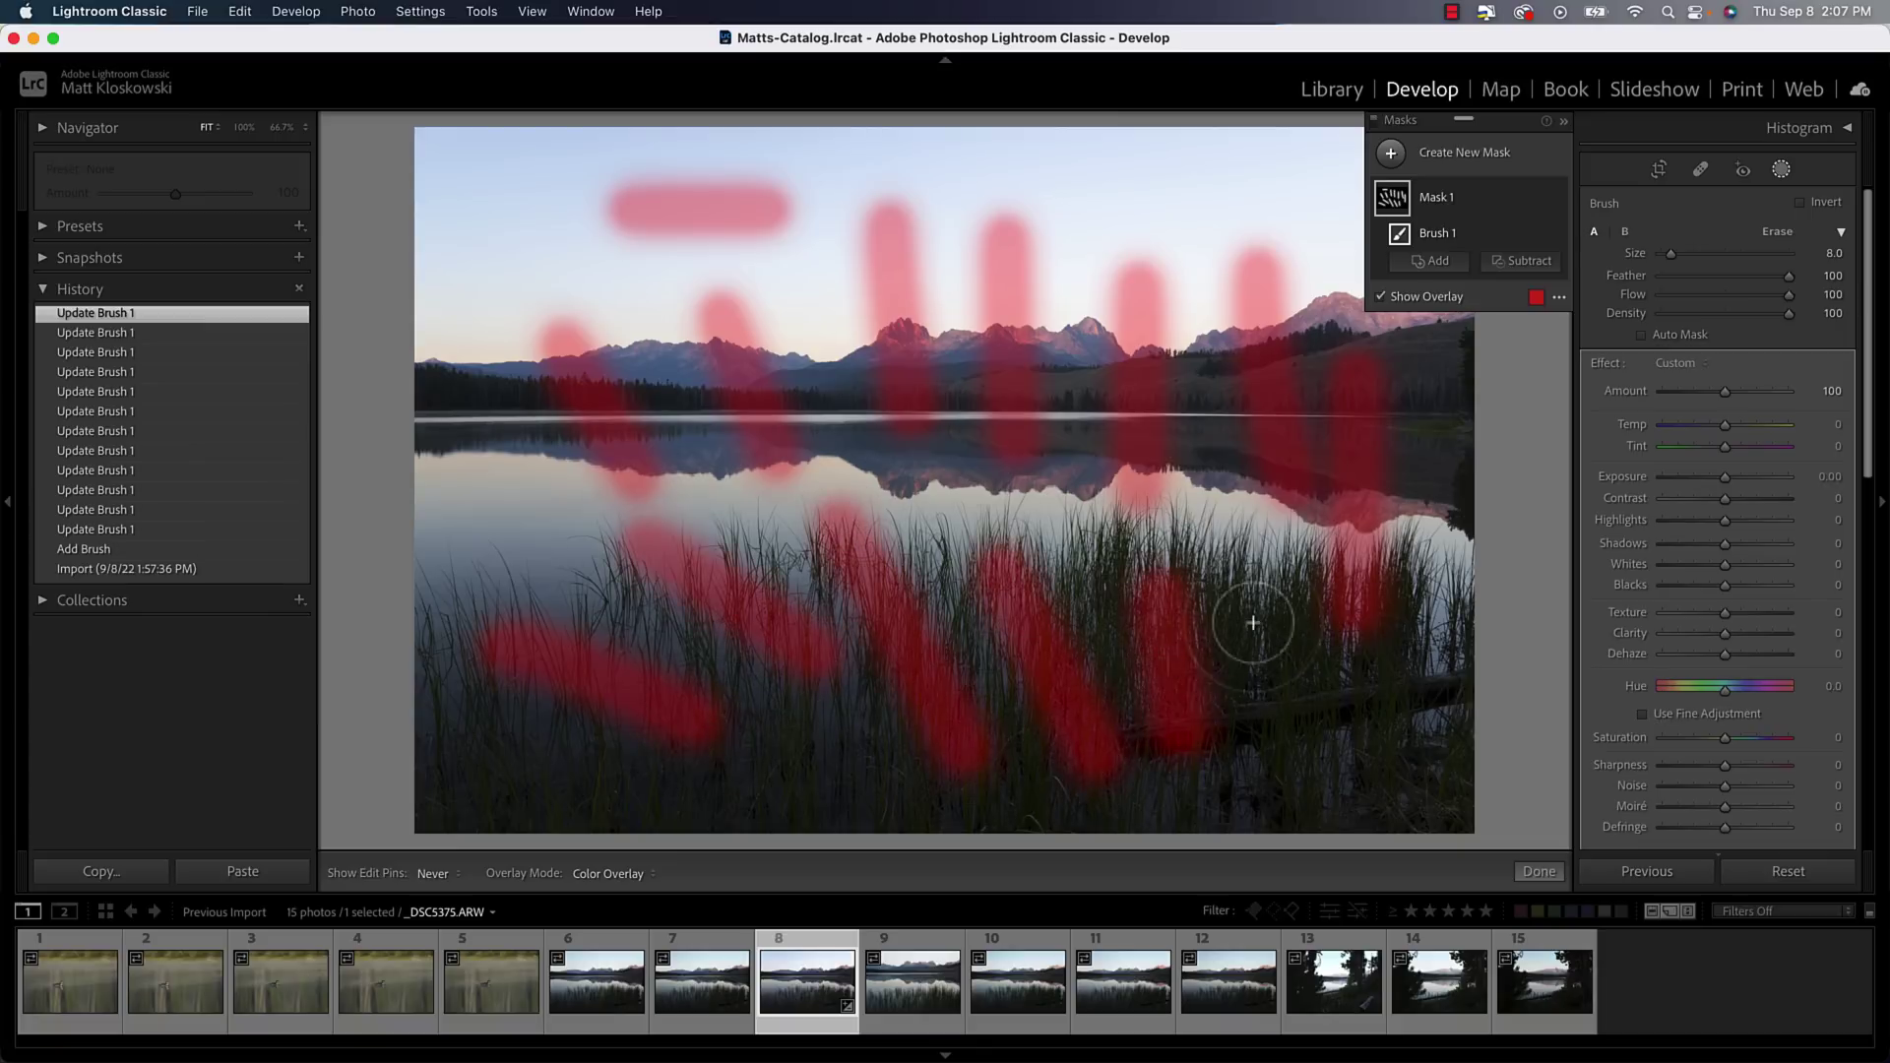
pyautogui.moveTo(1253, 623); pyautogui.dragTo(1309, 801)
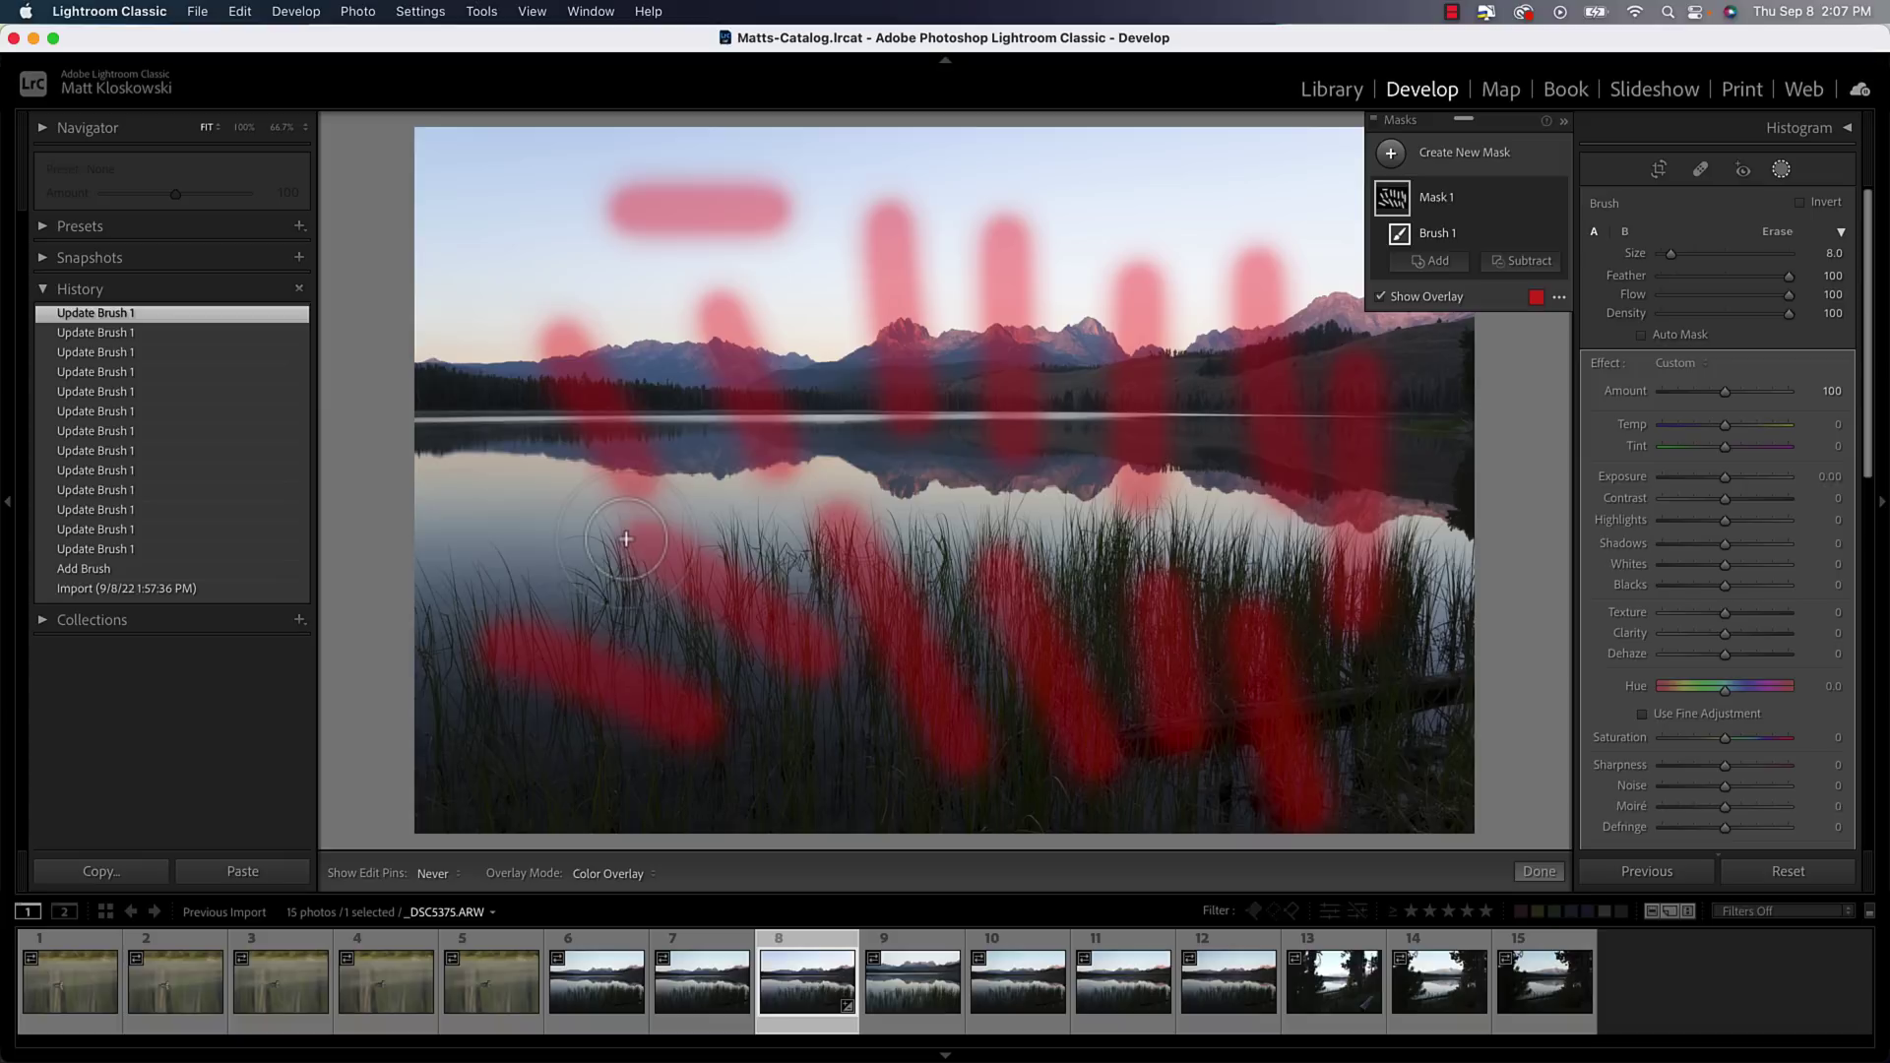
pyautogui.scroll(-5, 1820, 411)
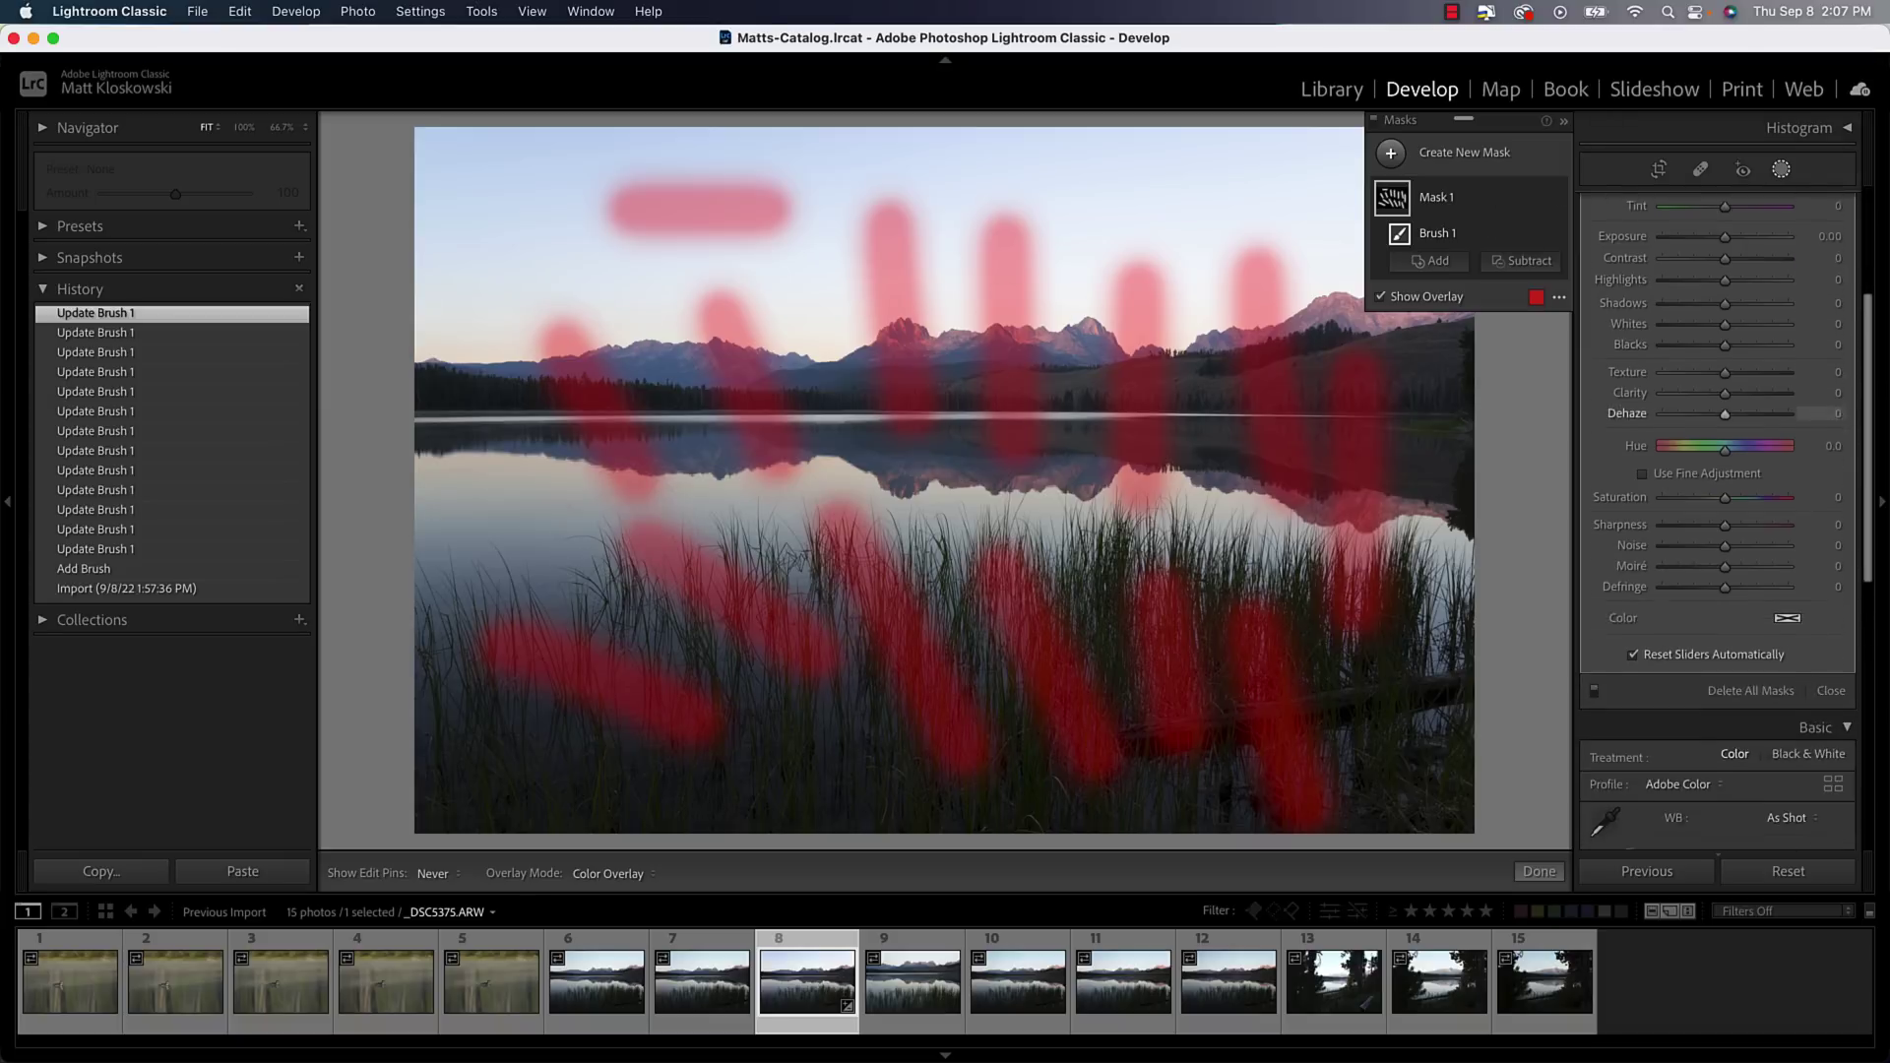
# Delete all masks from _DSC5375.ARW and collapse the History panel
pyautogui.click(1768, 619)
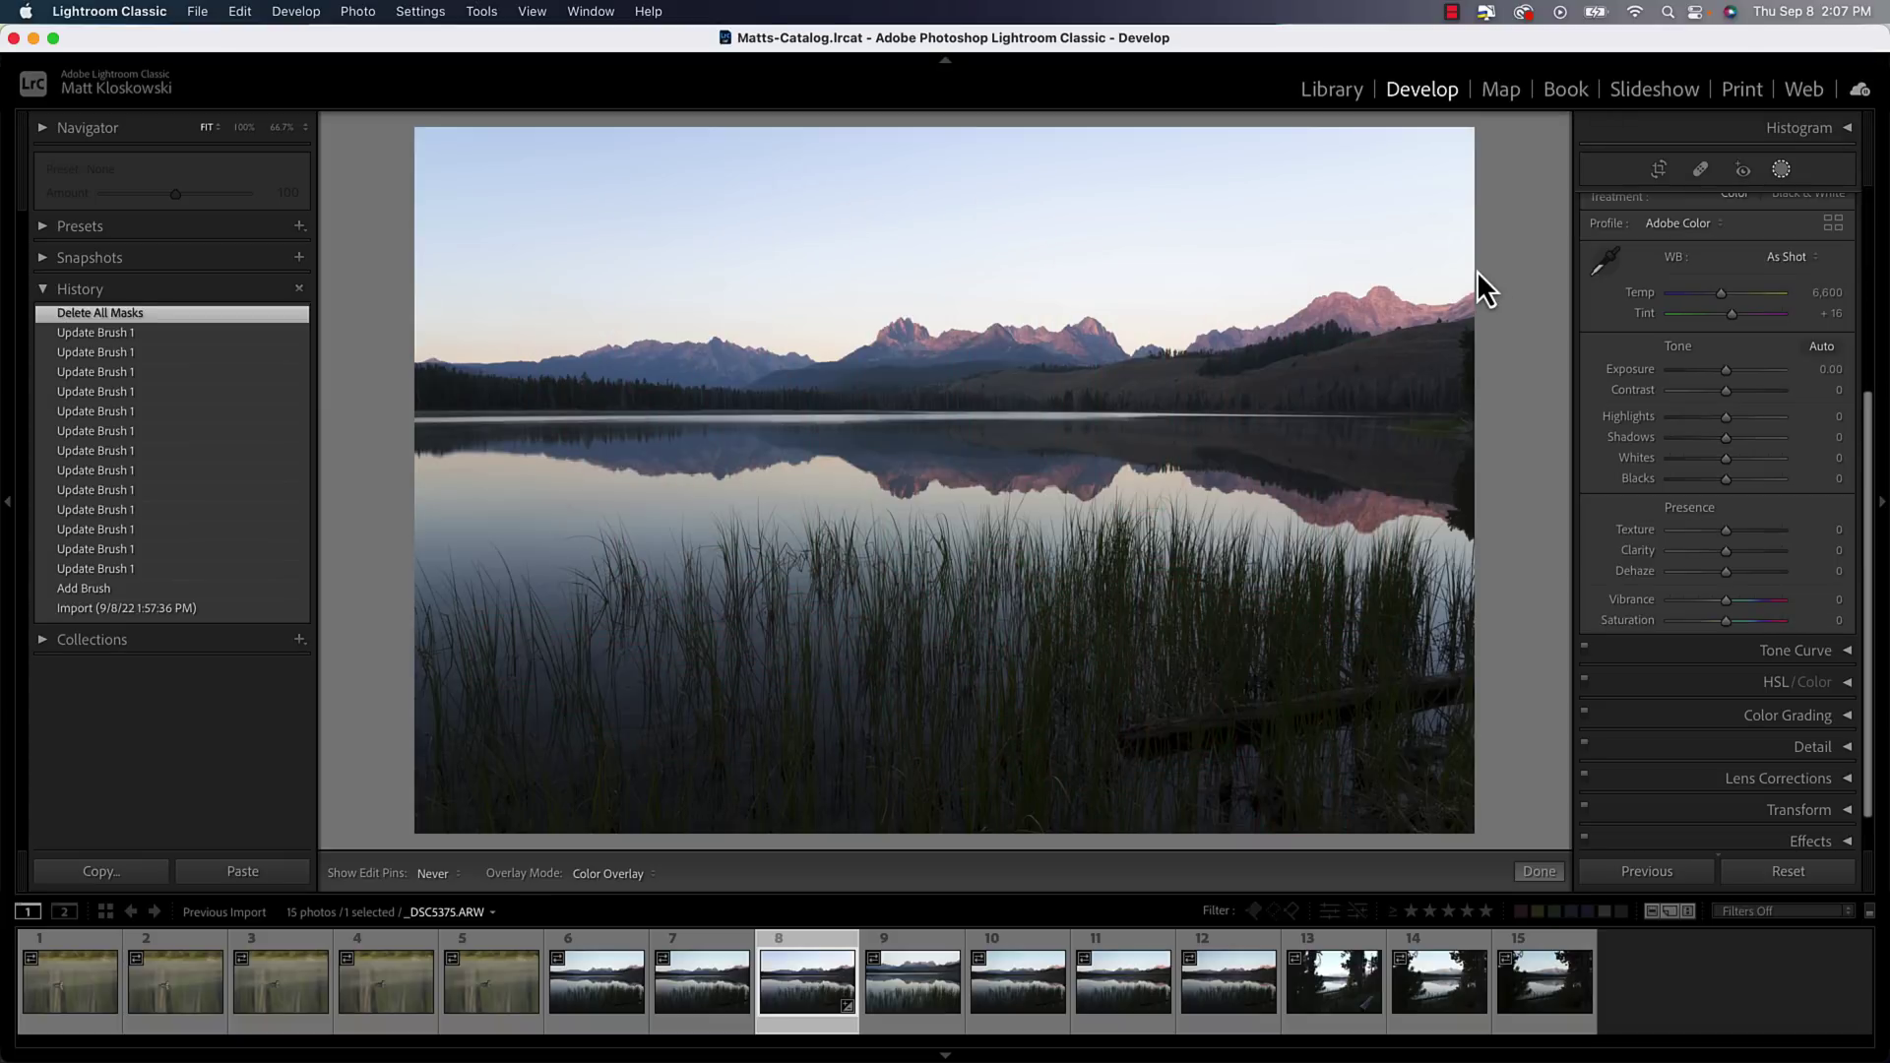
pyautogui.click(1782, 169)
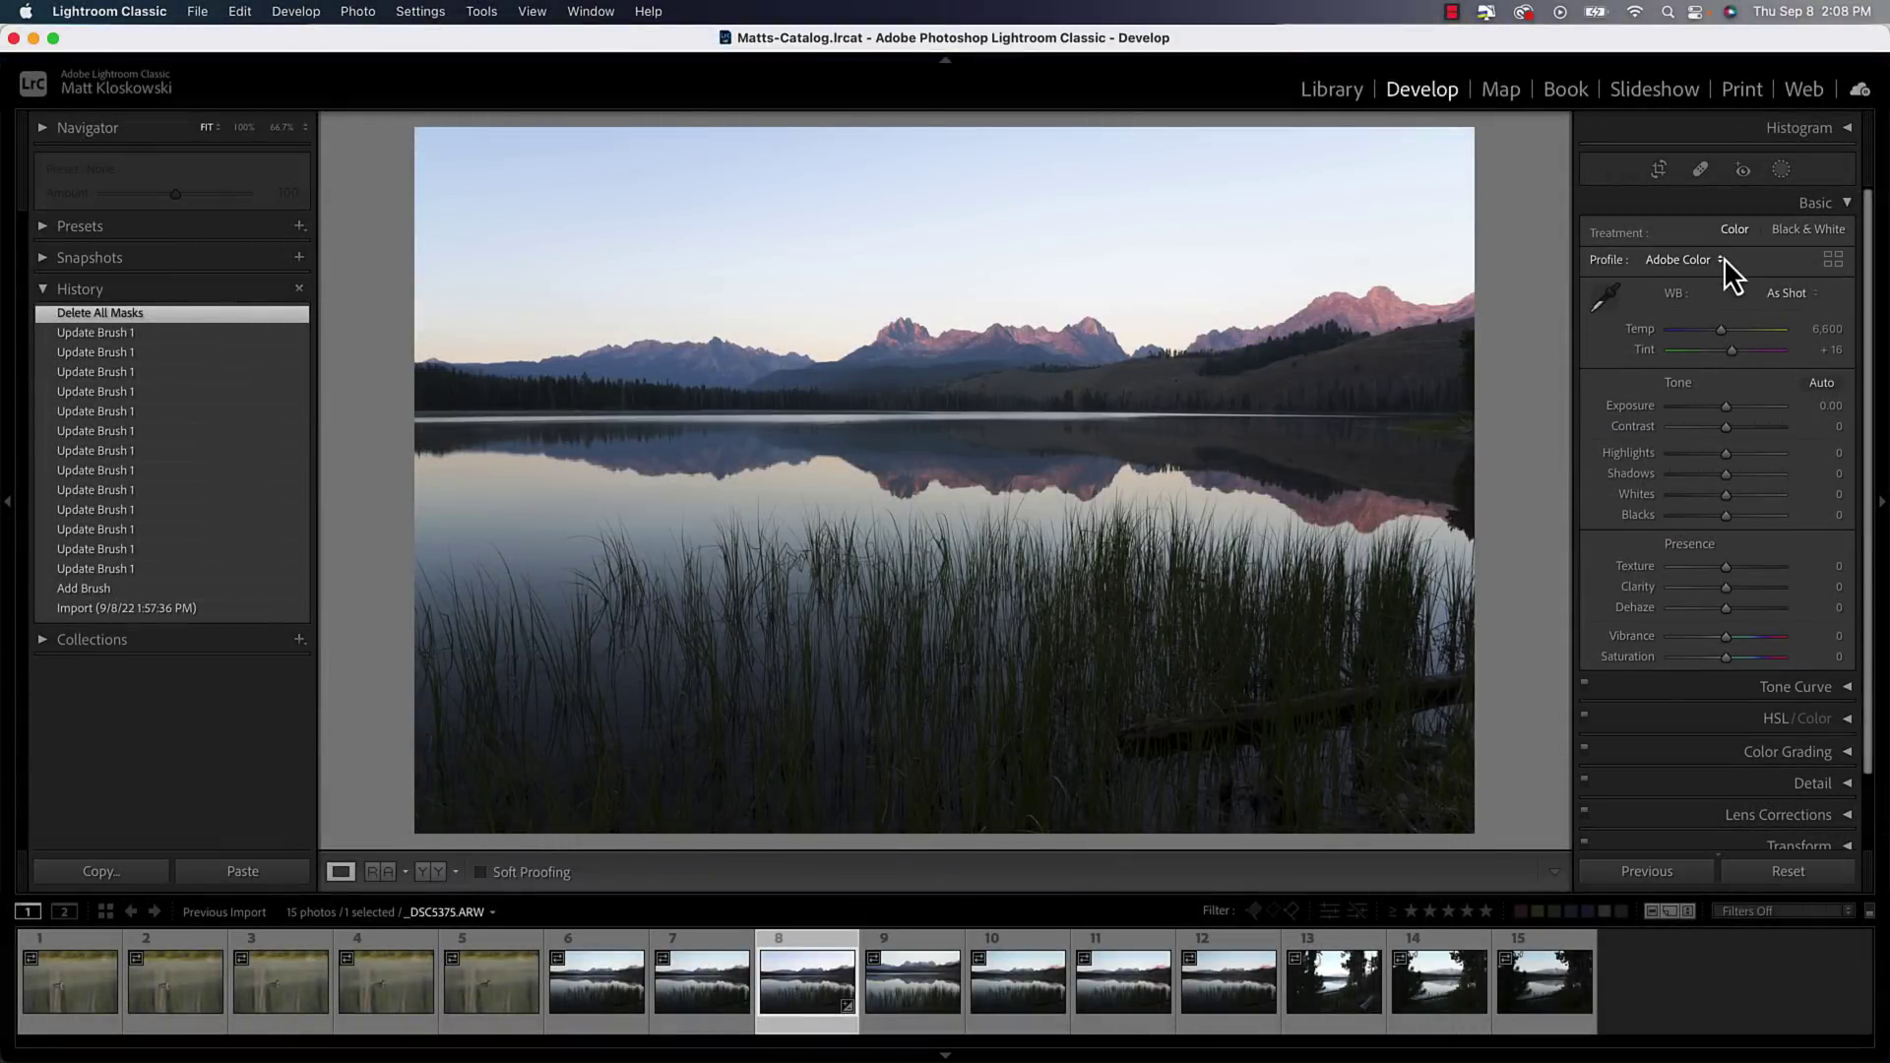
pyautogui.click(159, 291)
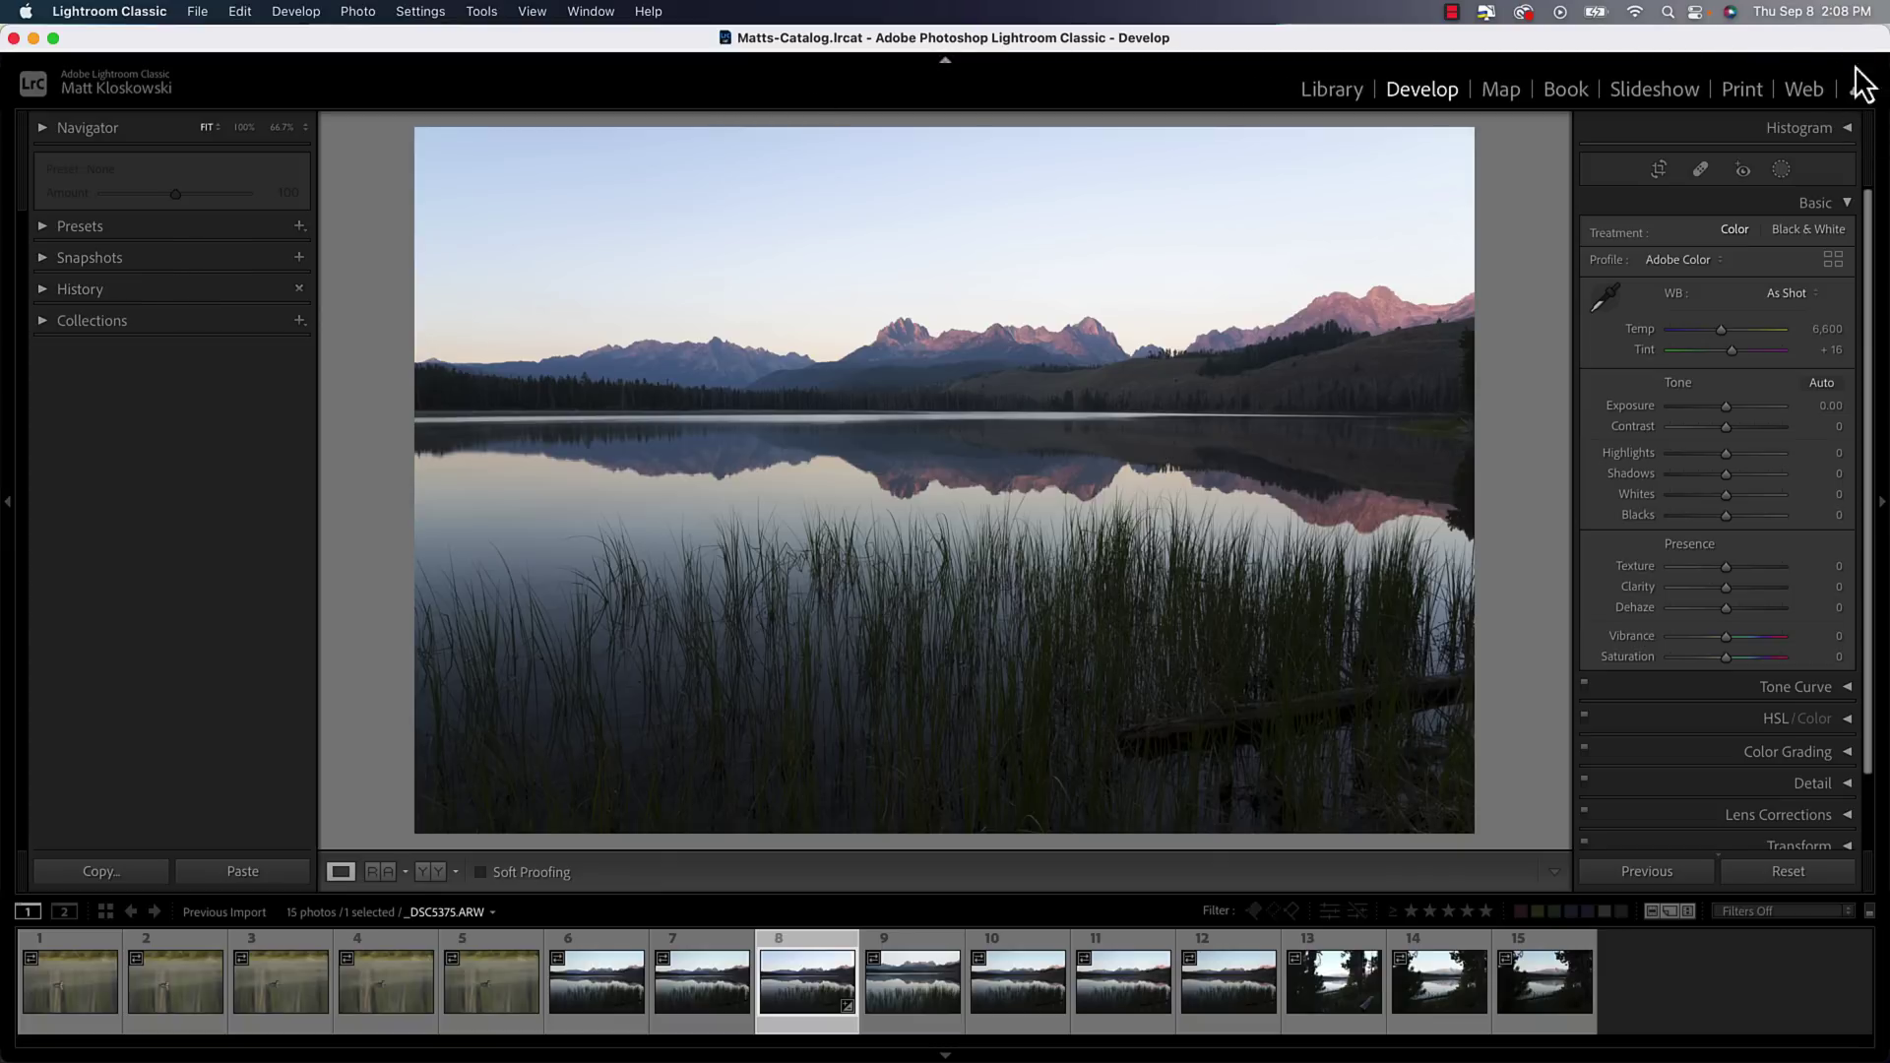
pyautogui.click(1857, 92)
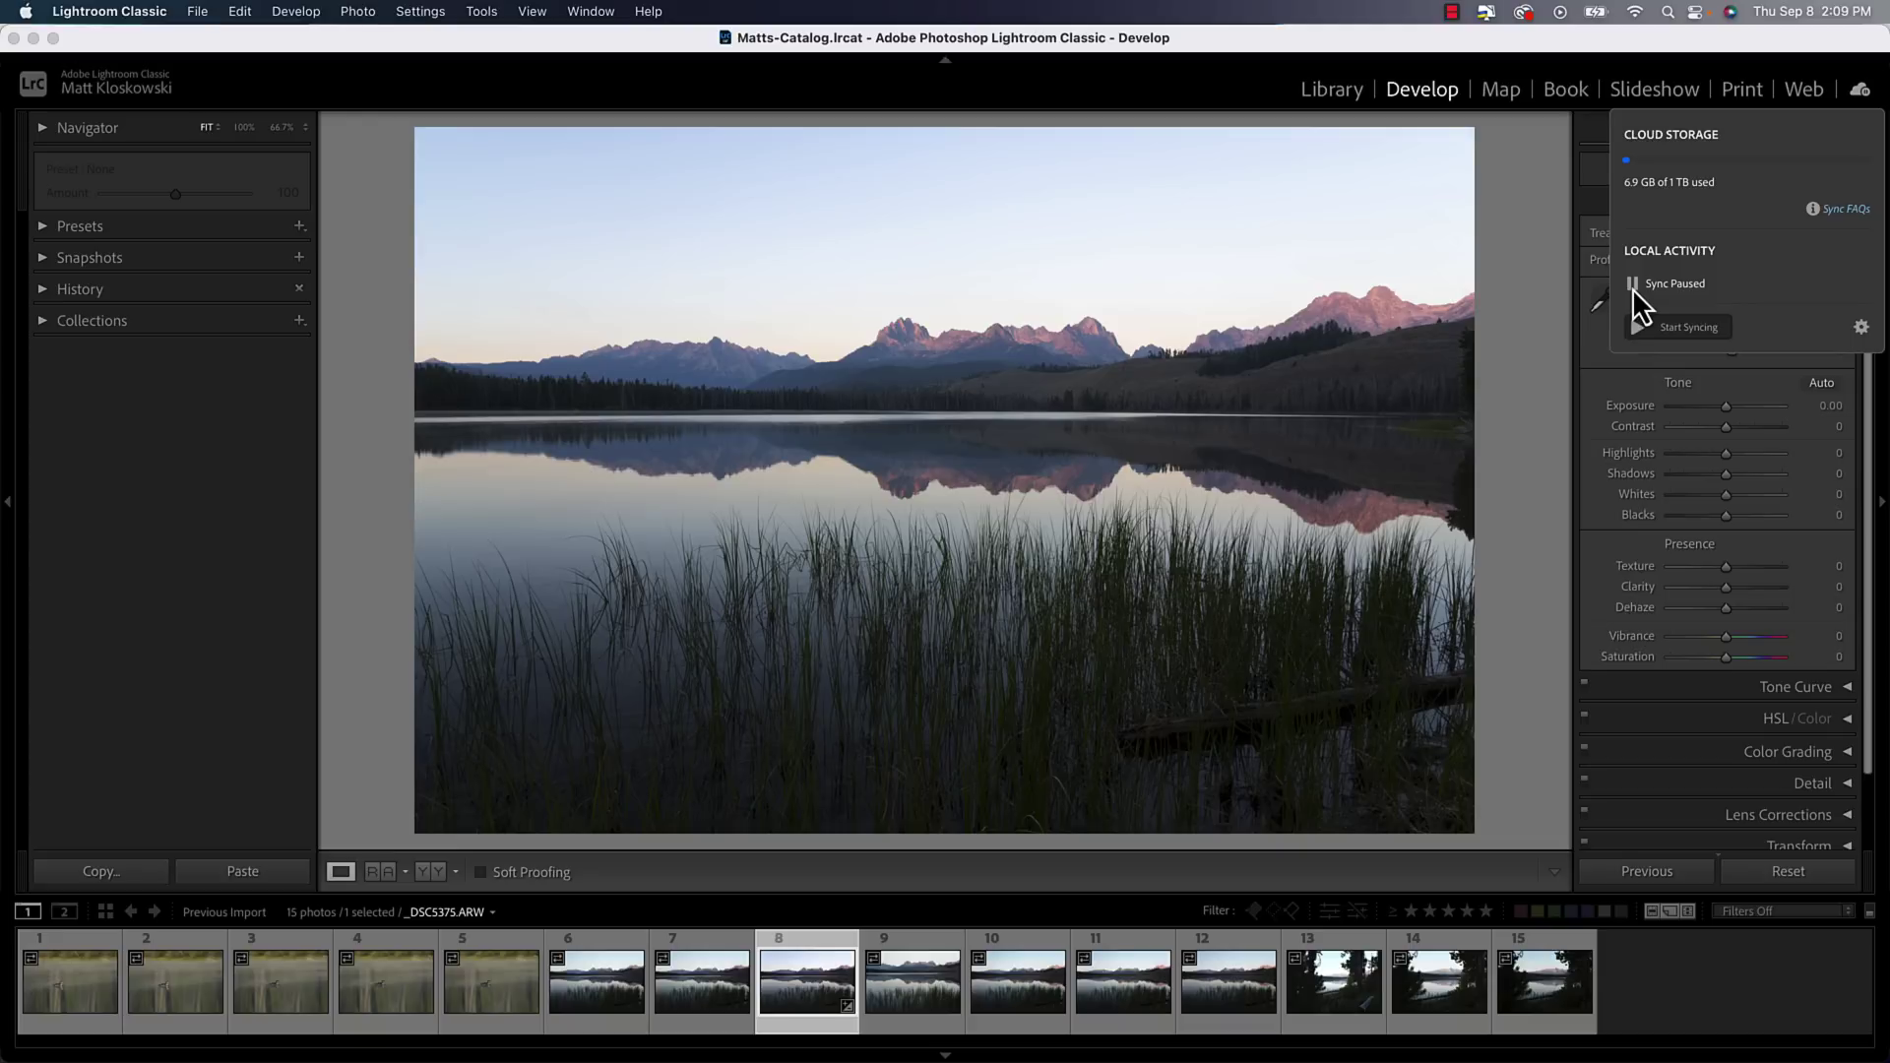
pyautogui.click(1583, 204)
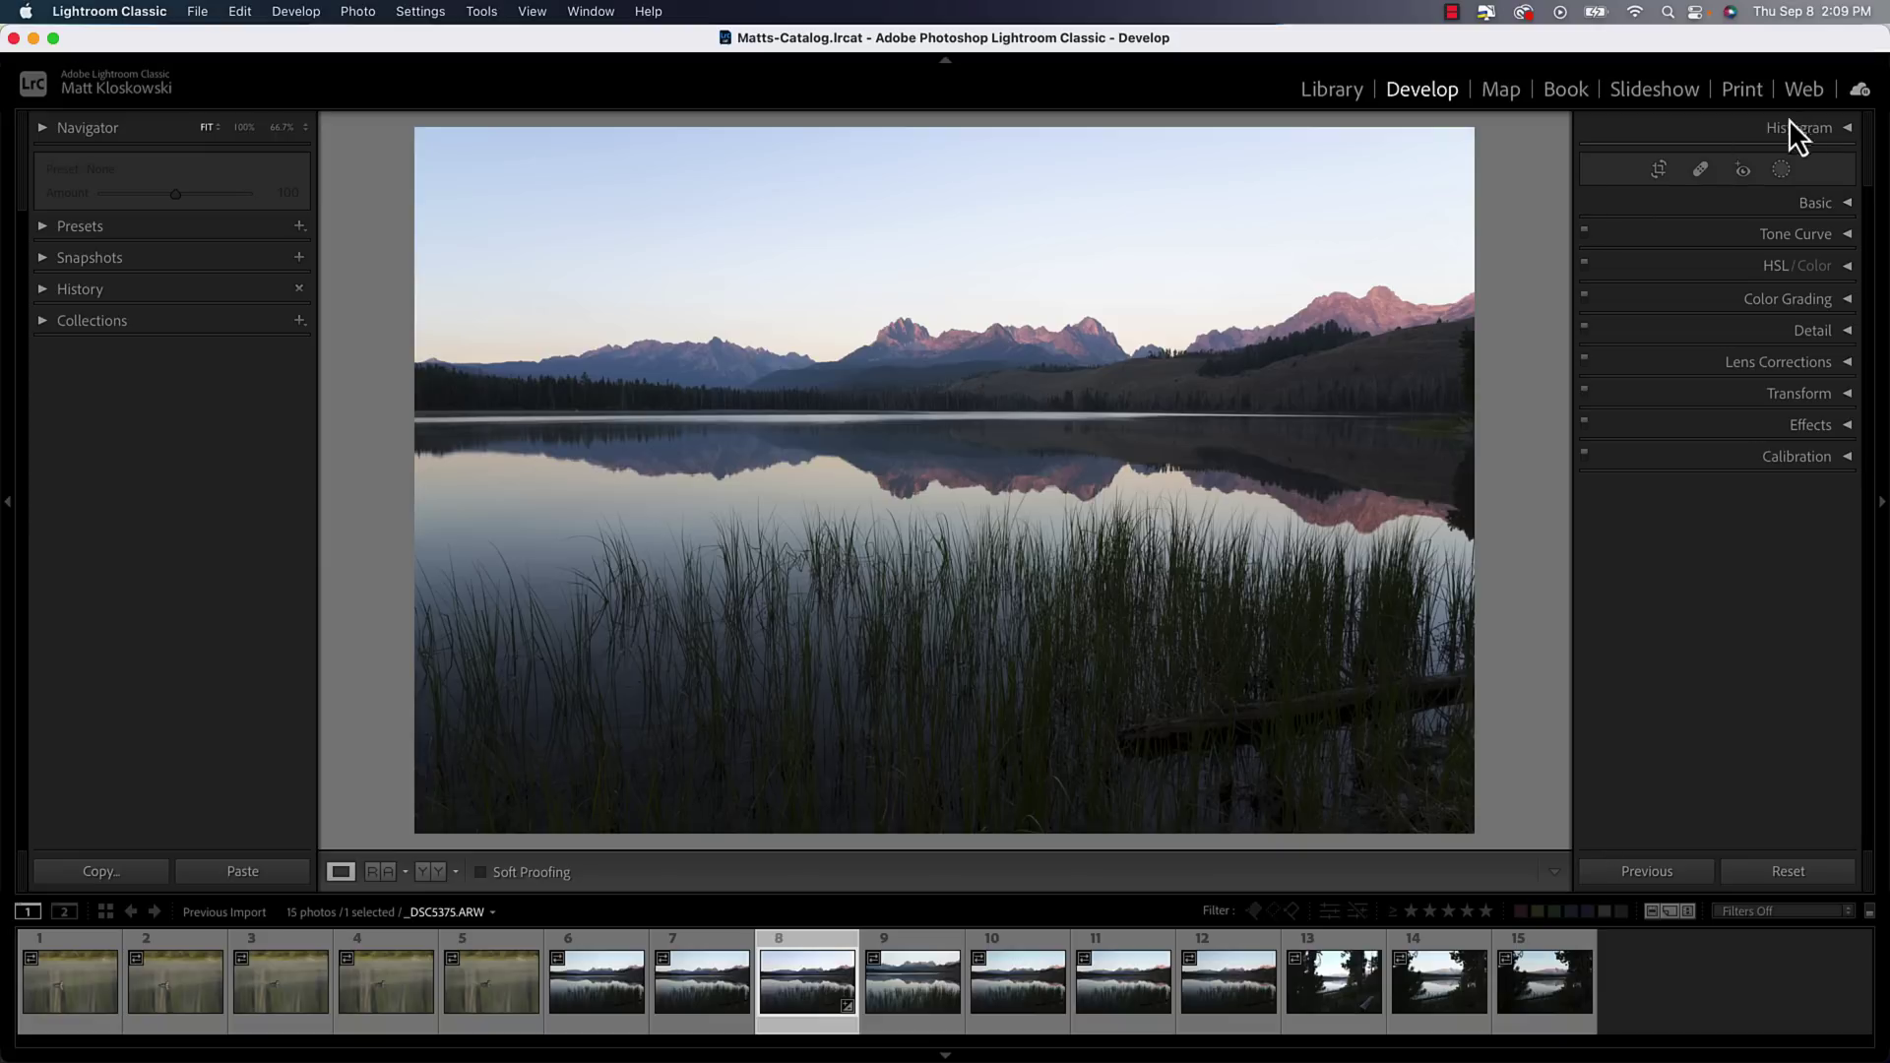
pyautogui.click(1859, 89)
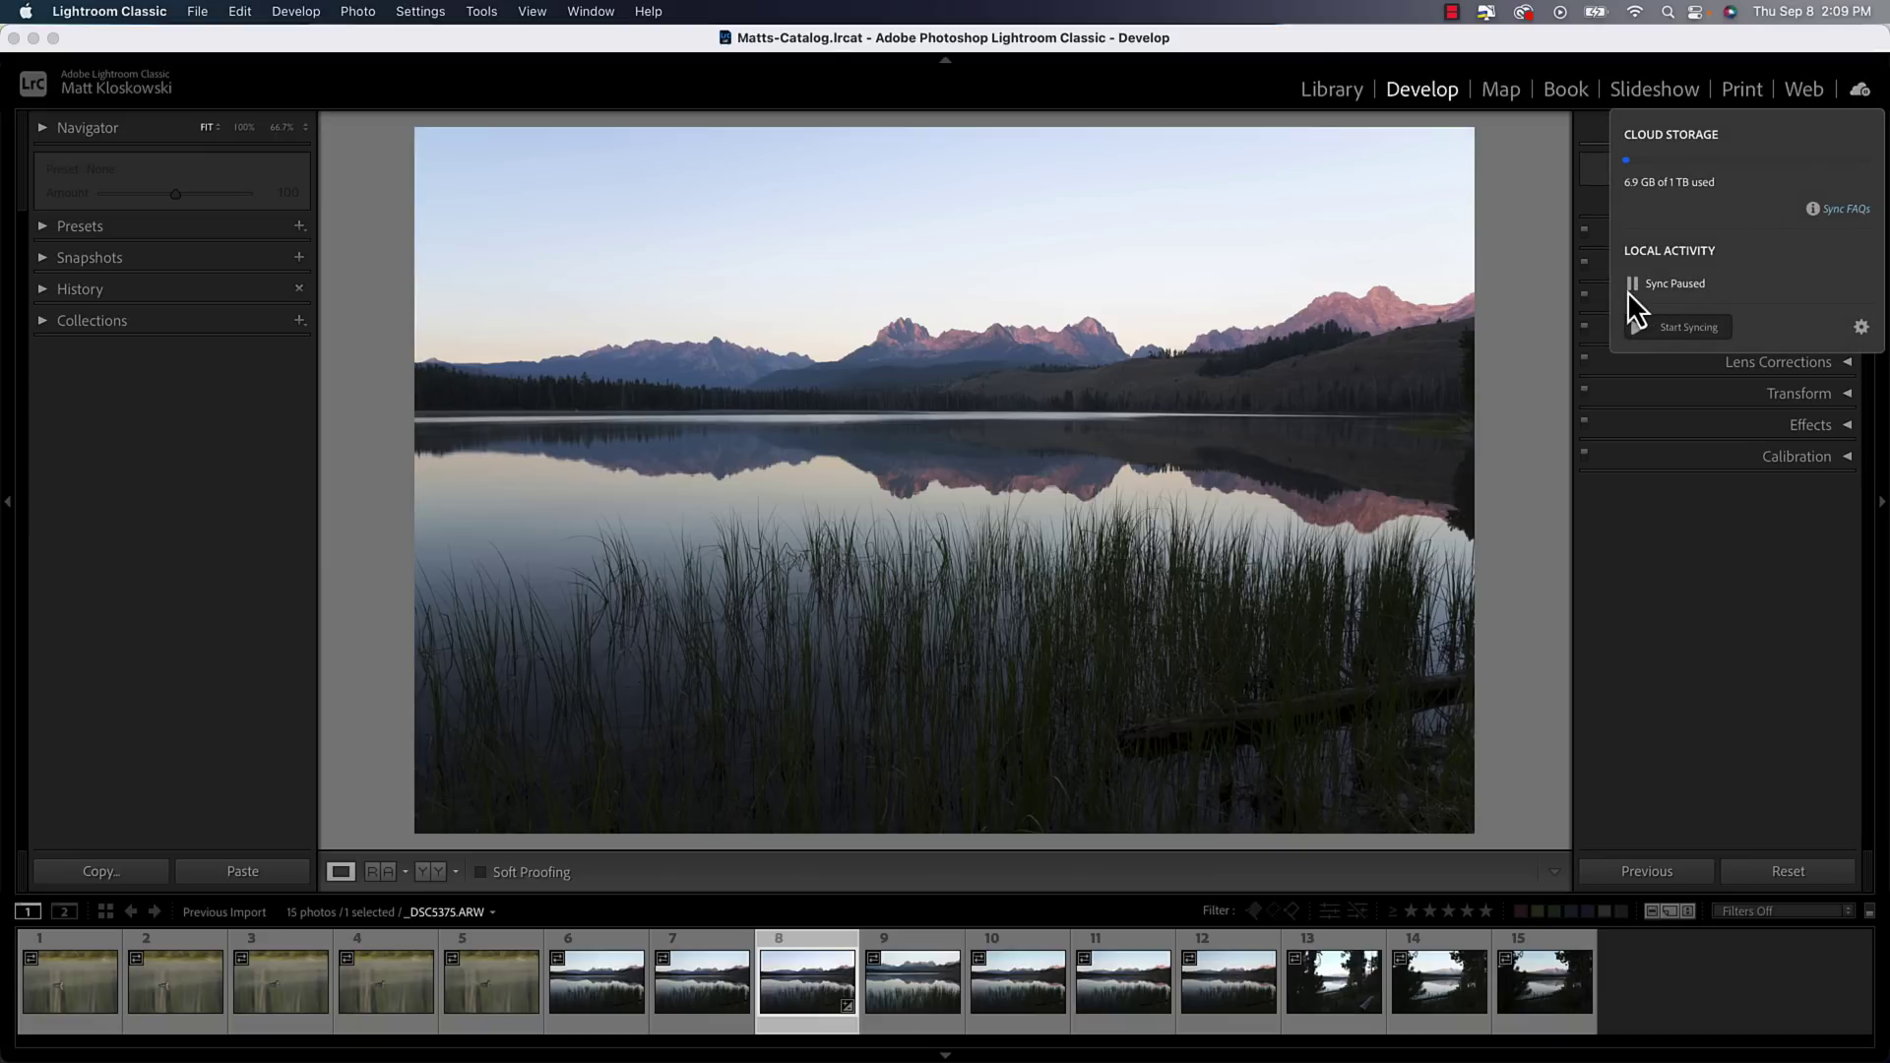
pyautogui.click(1657, 474)
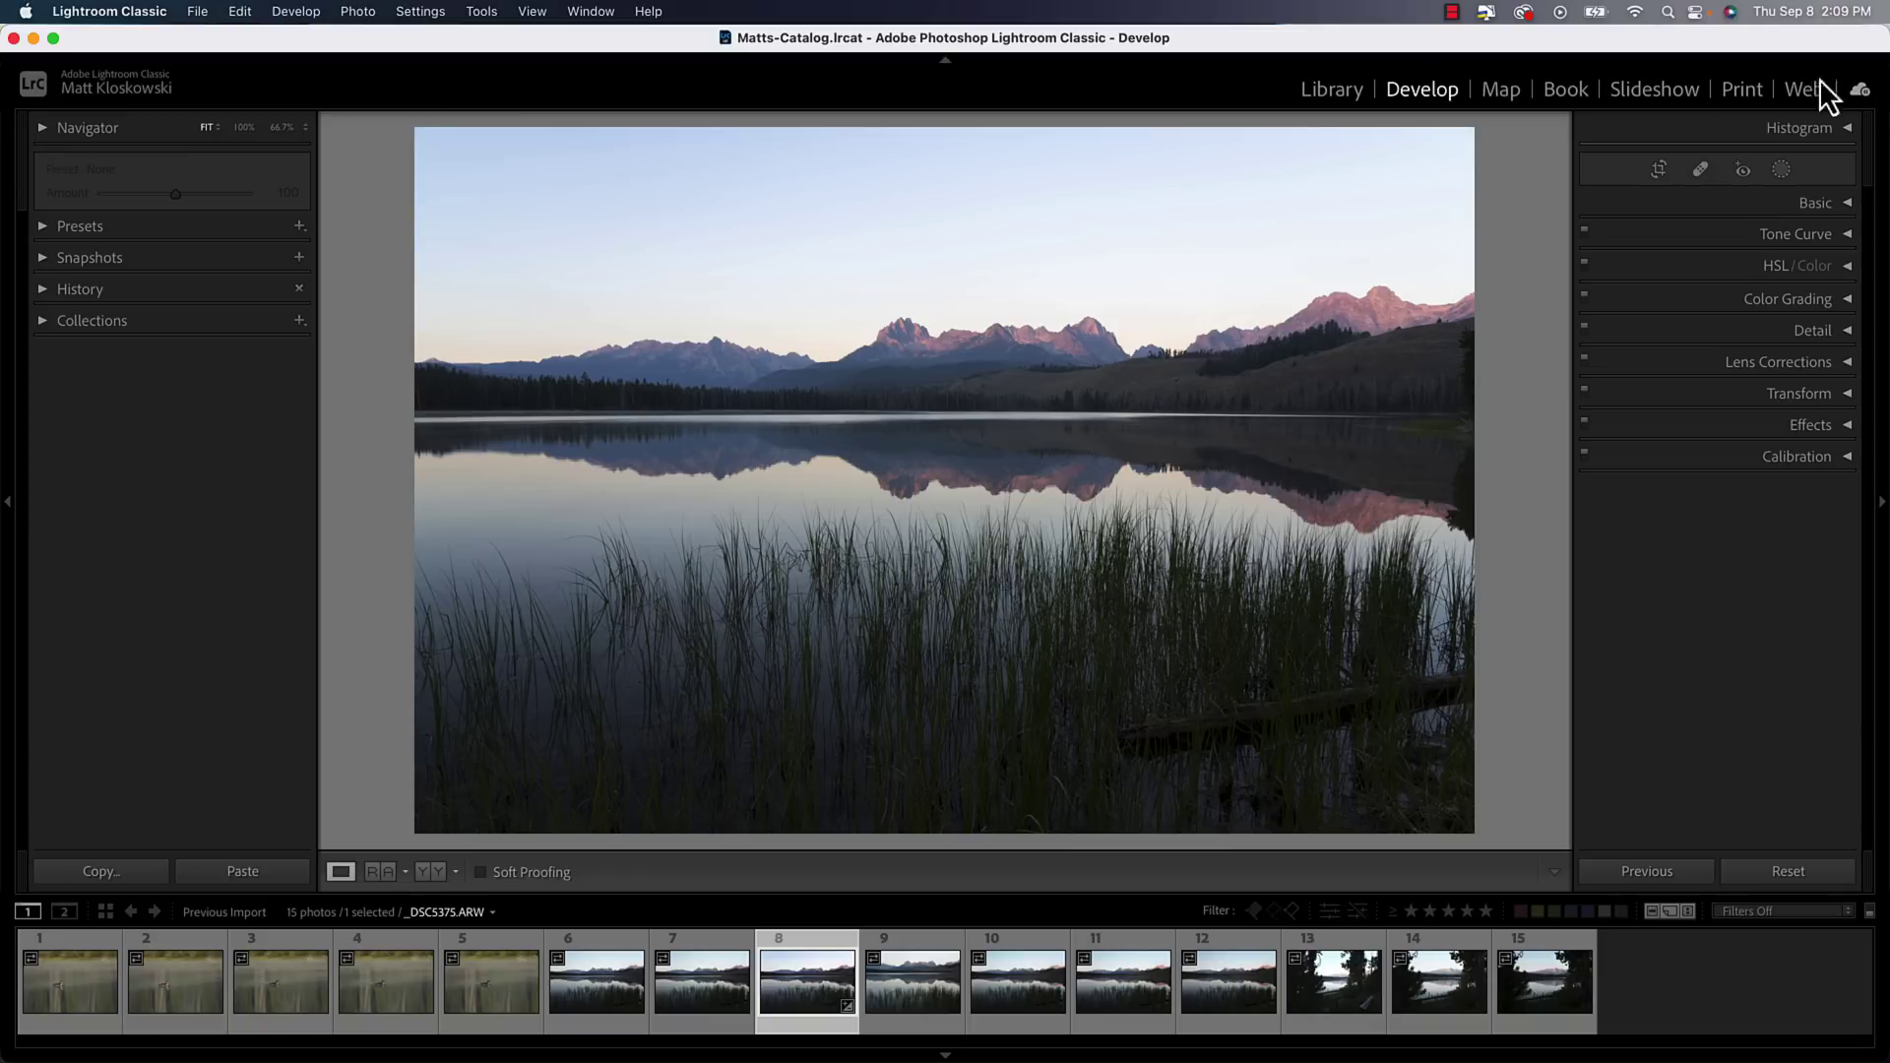
pyautogui.click(1860, 90)
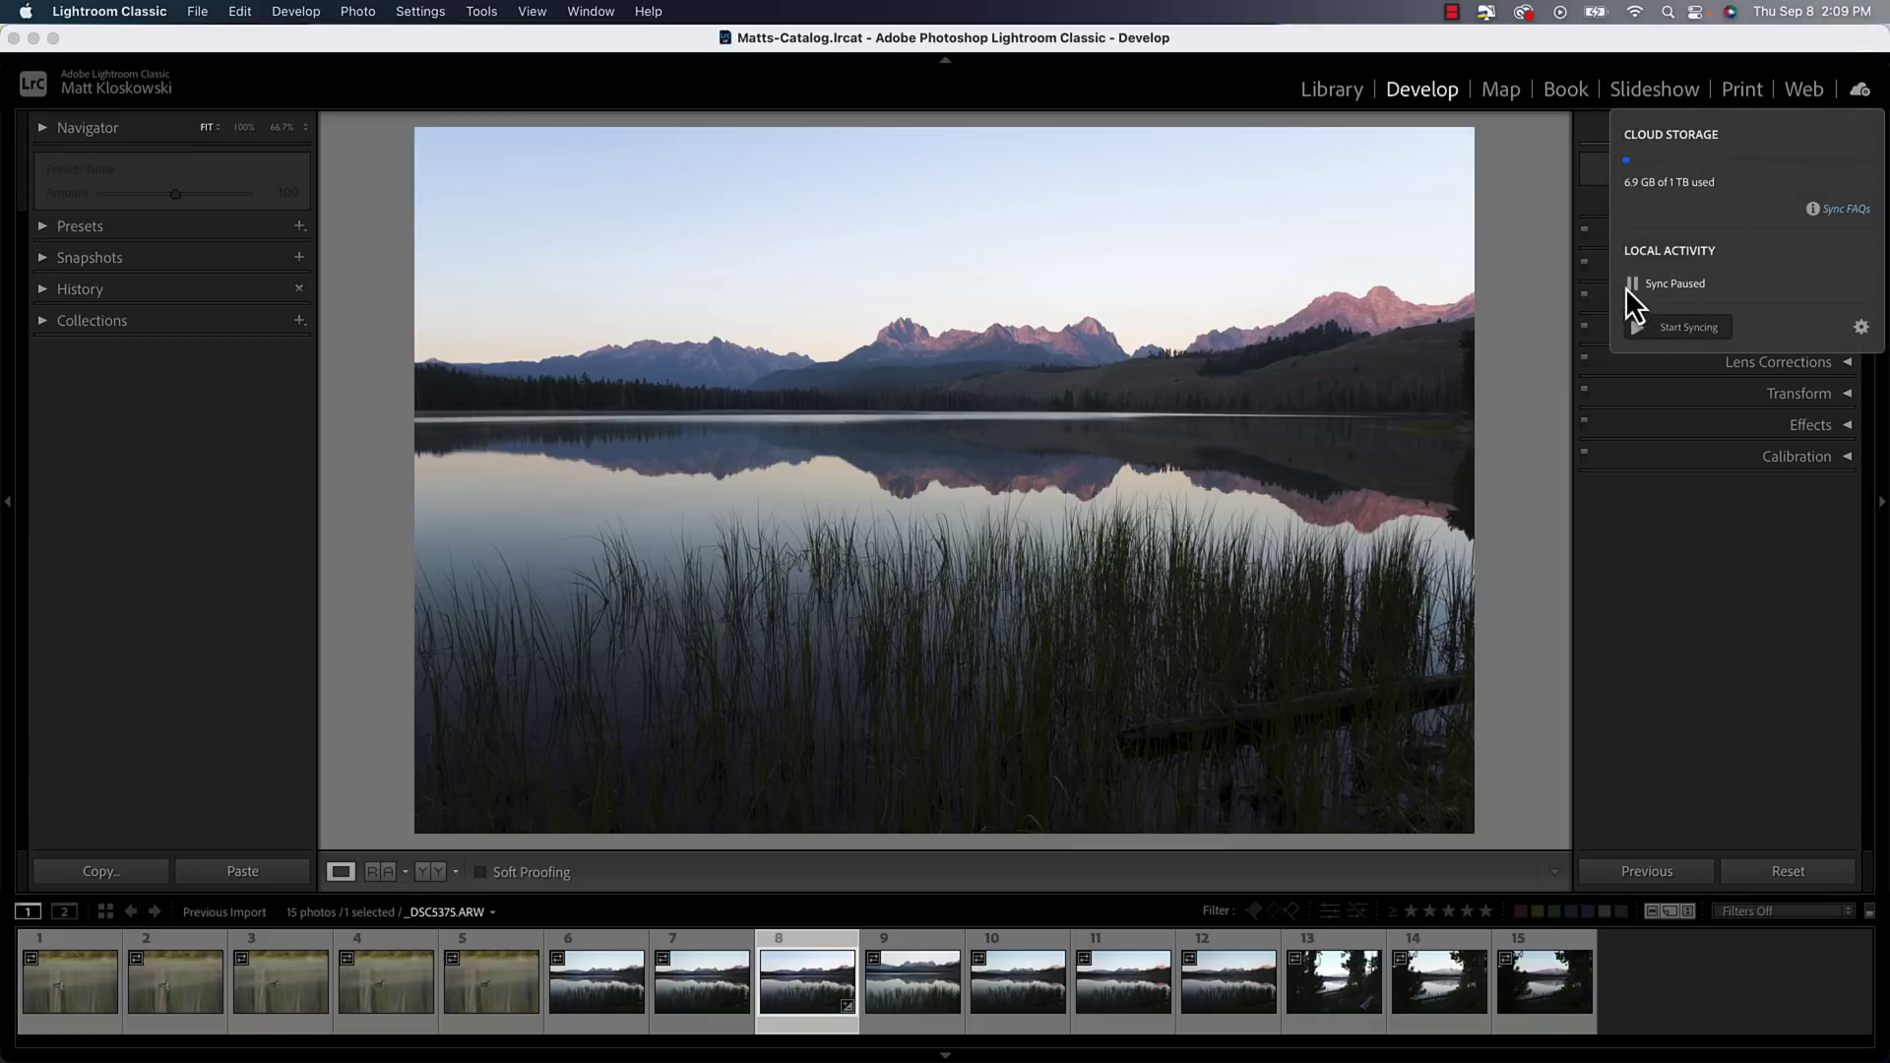
pyautogui.click(1646, 524)
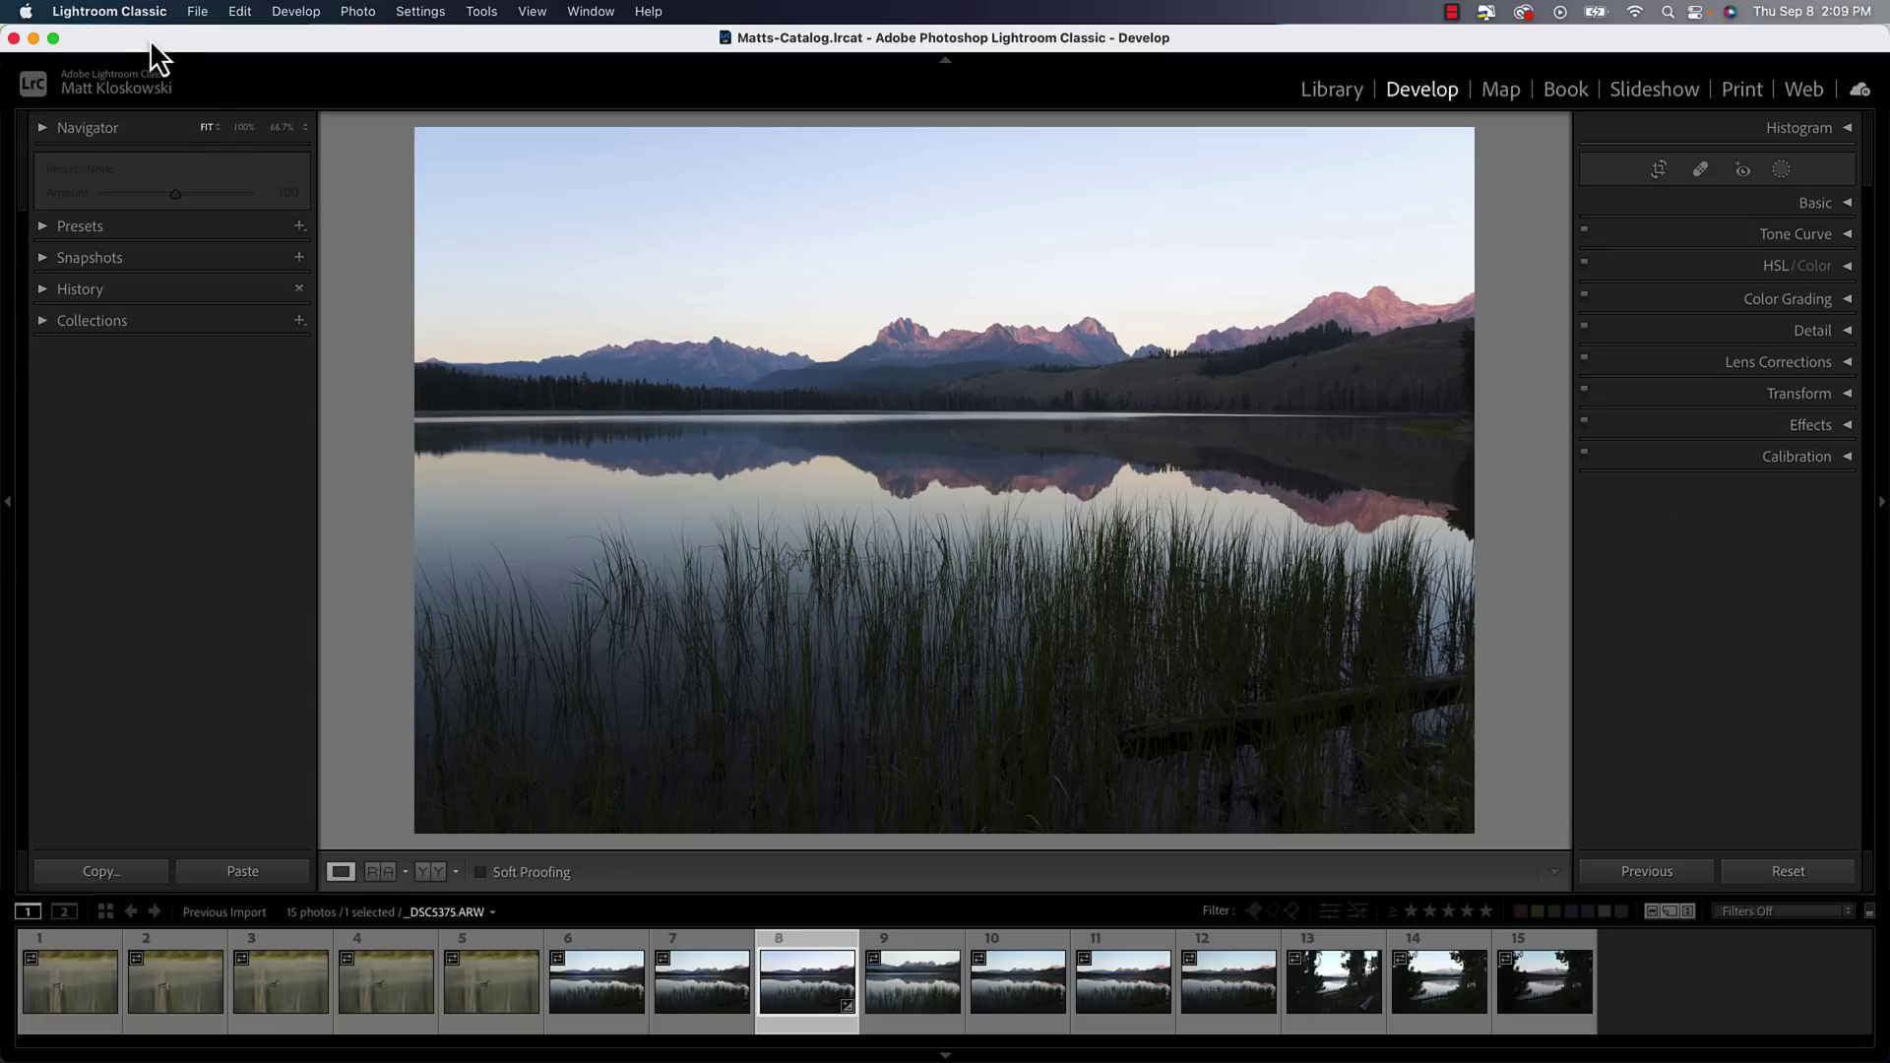
# Open Catalog Settings and review File Handling and Metadata, where automatic XMP writing is off
pyautogui.click(128, 15)
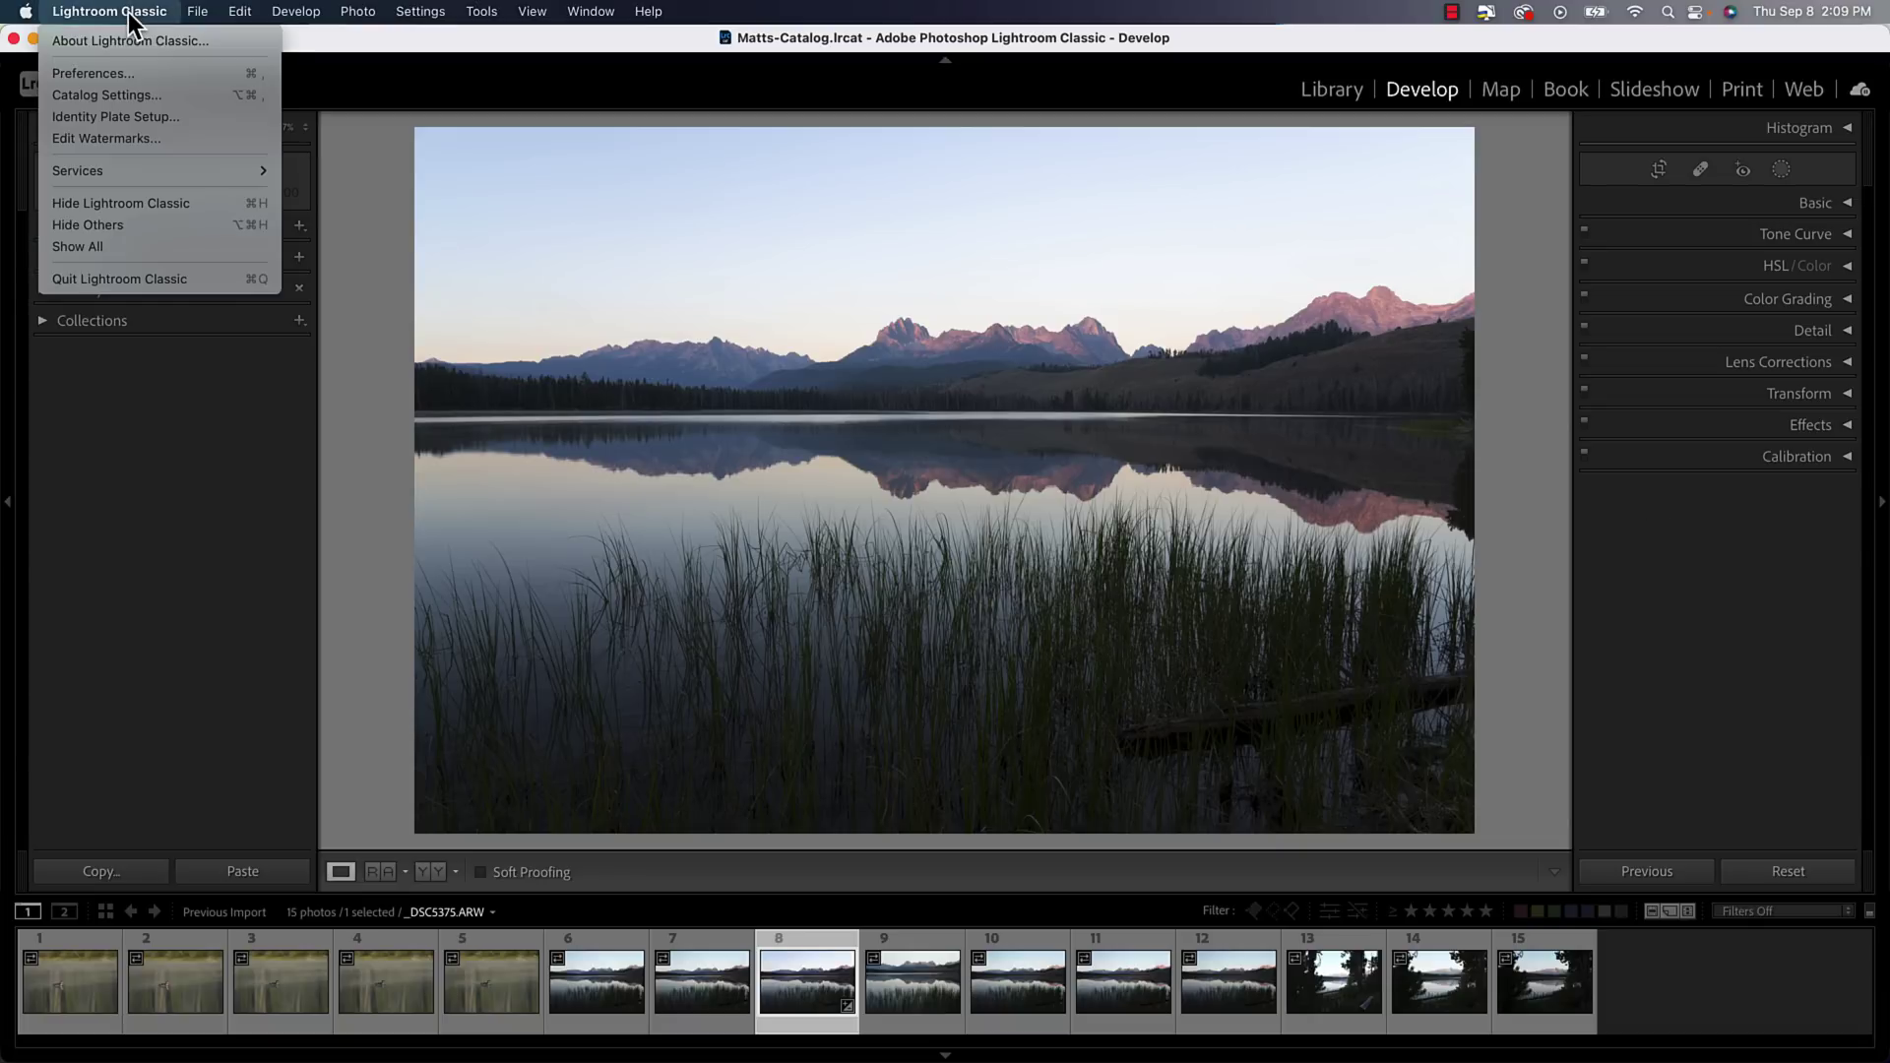
pyautogui.moveTo(240, 11)
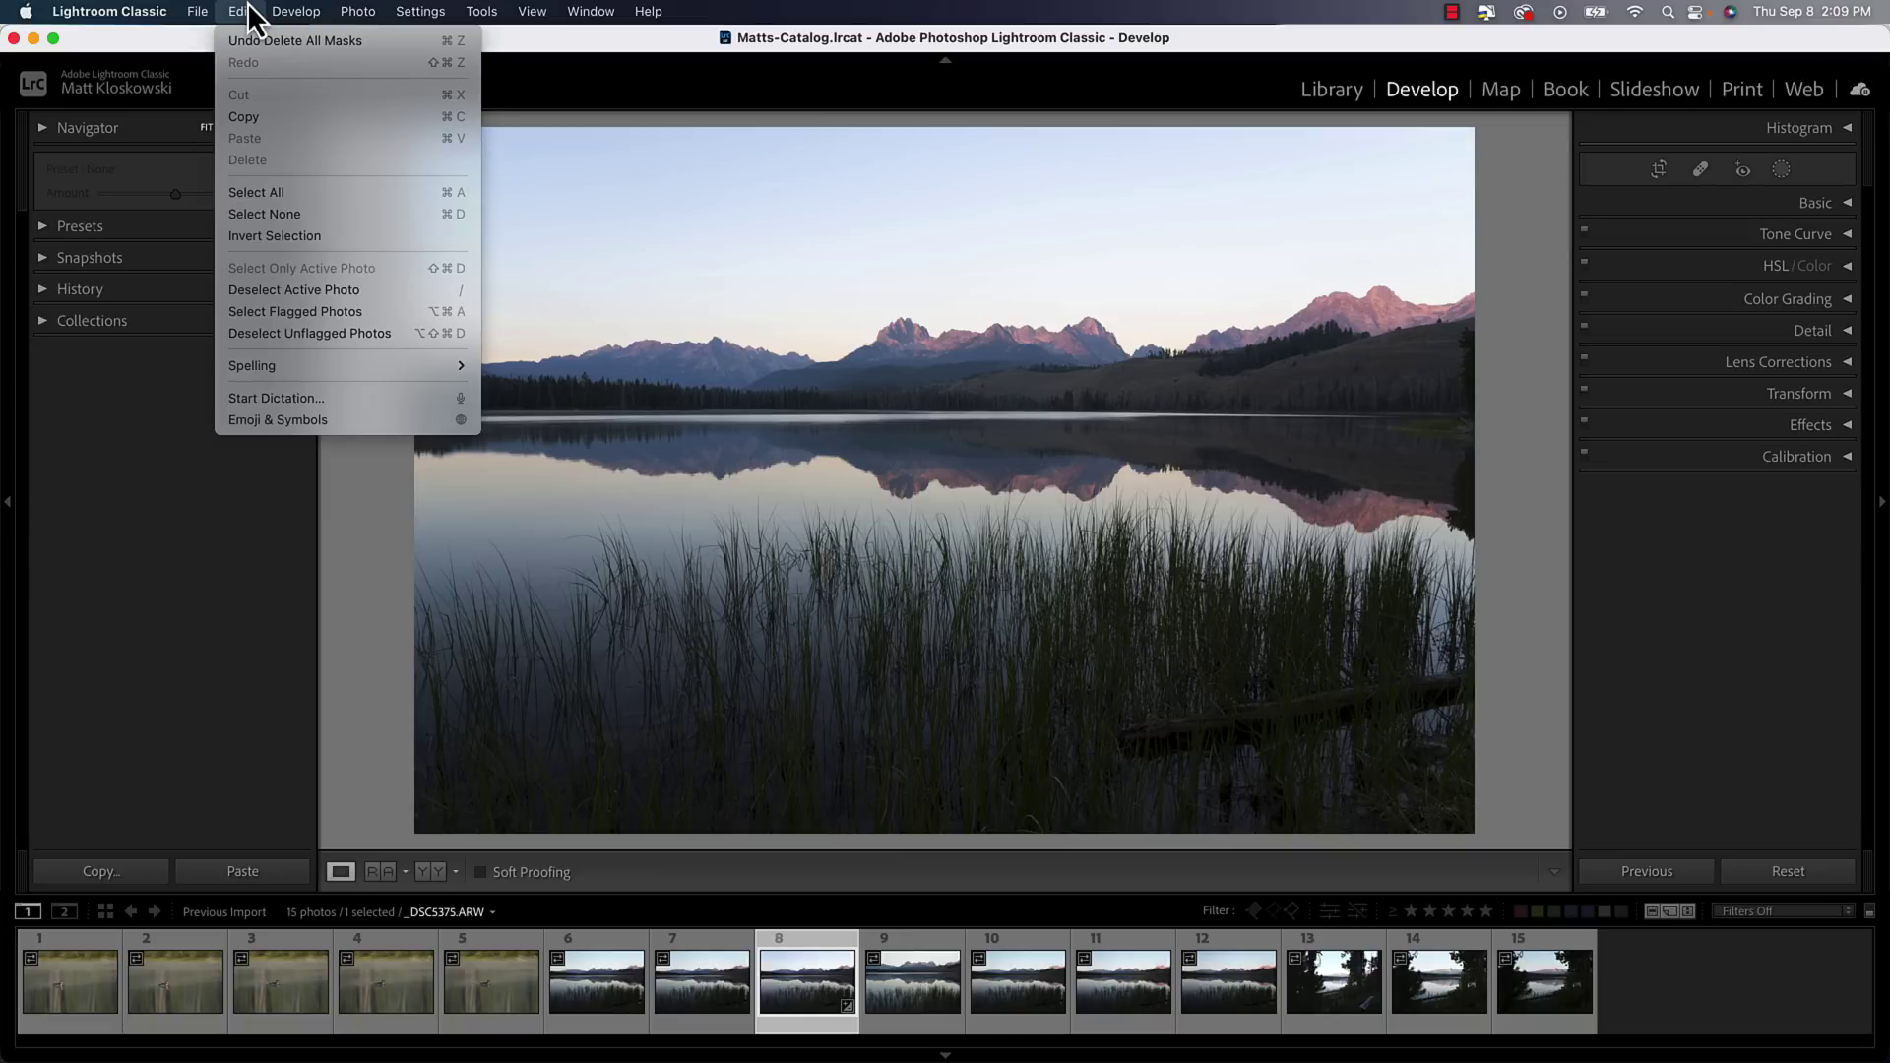
pyautogui.moveTo(132, 22)
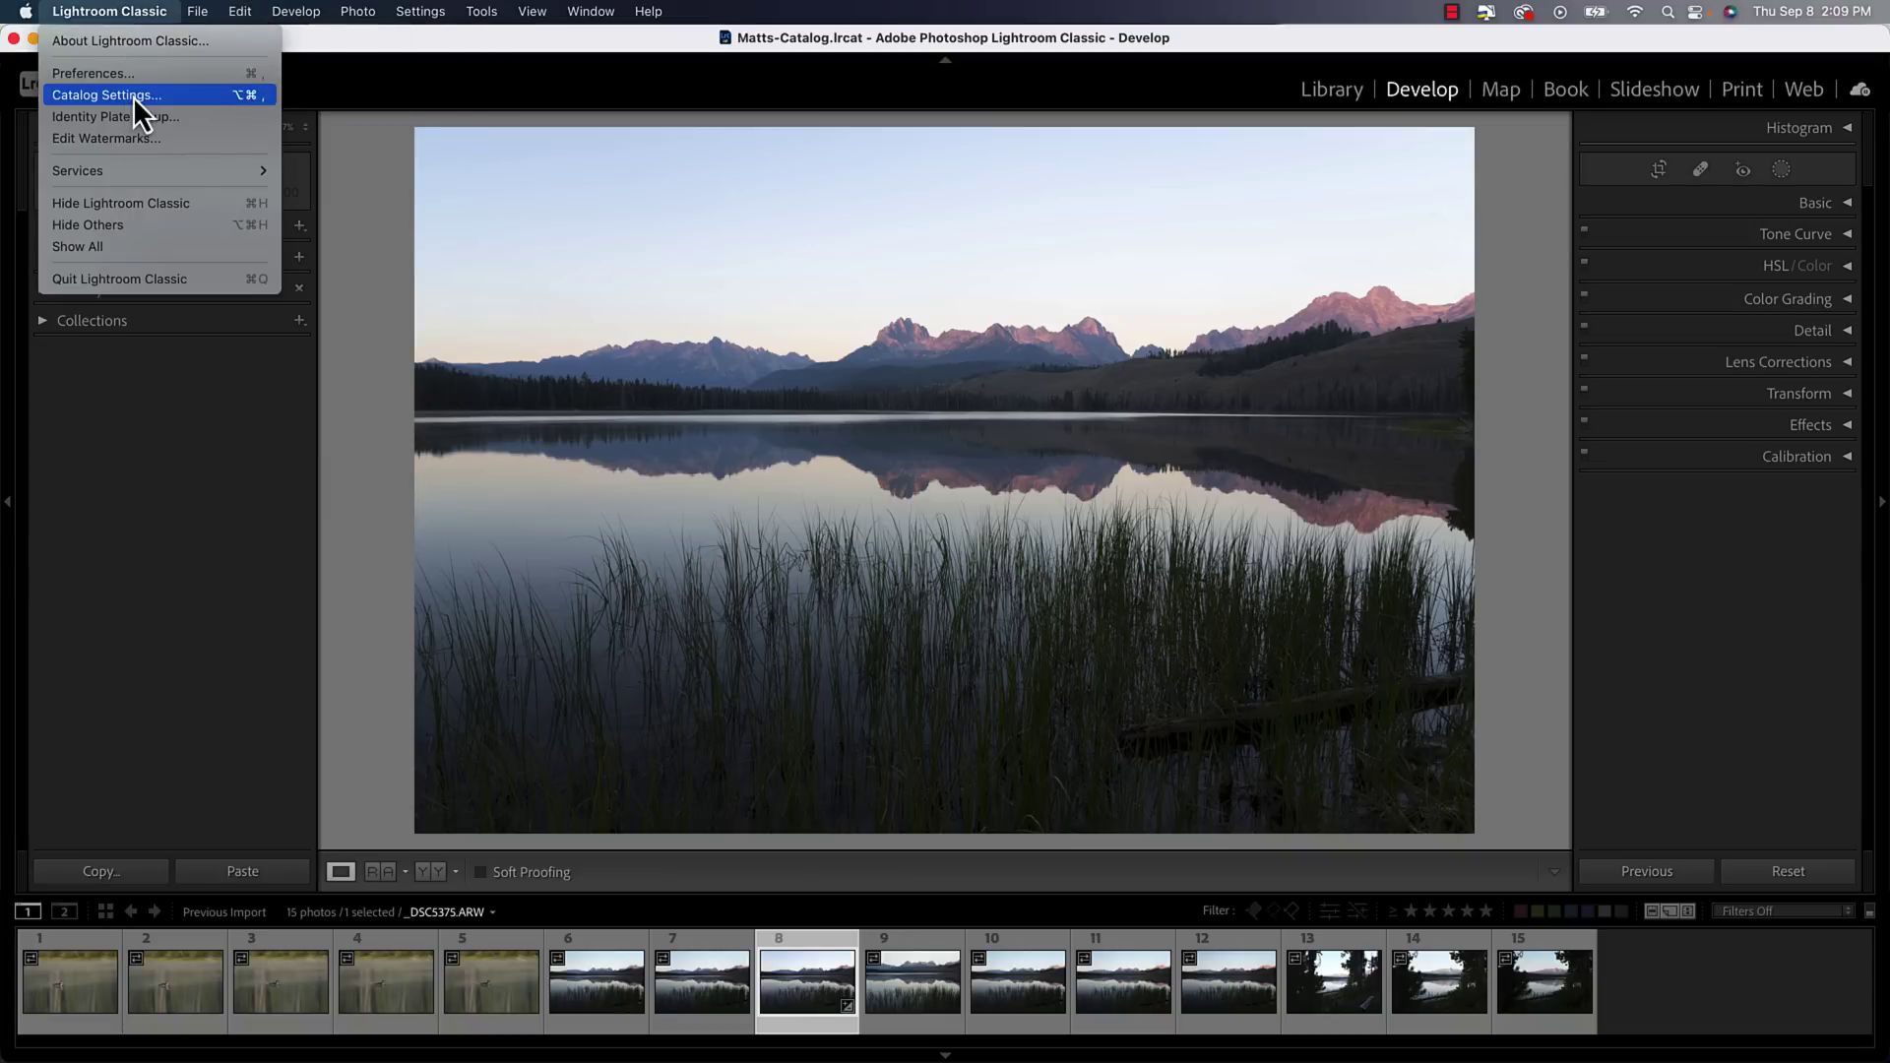
pyautogui.click(104, 96)
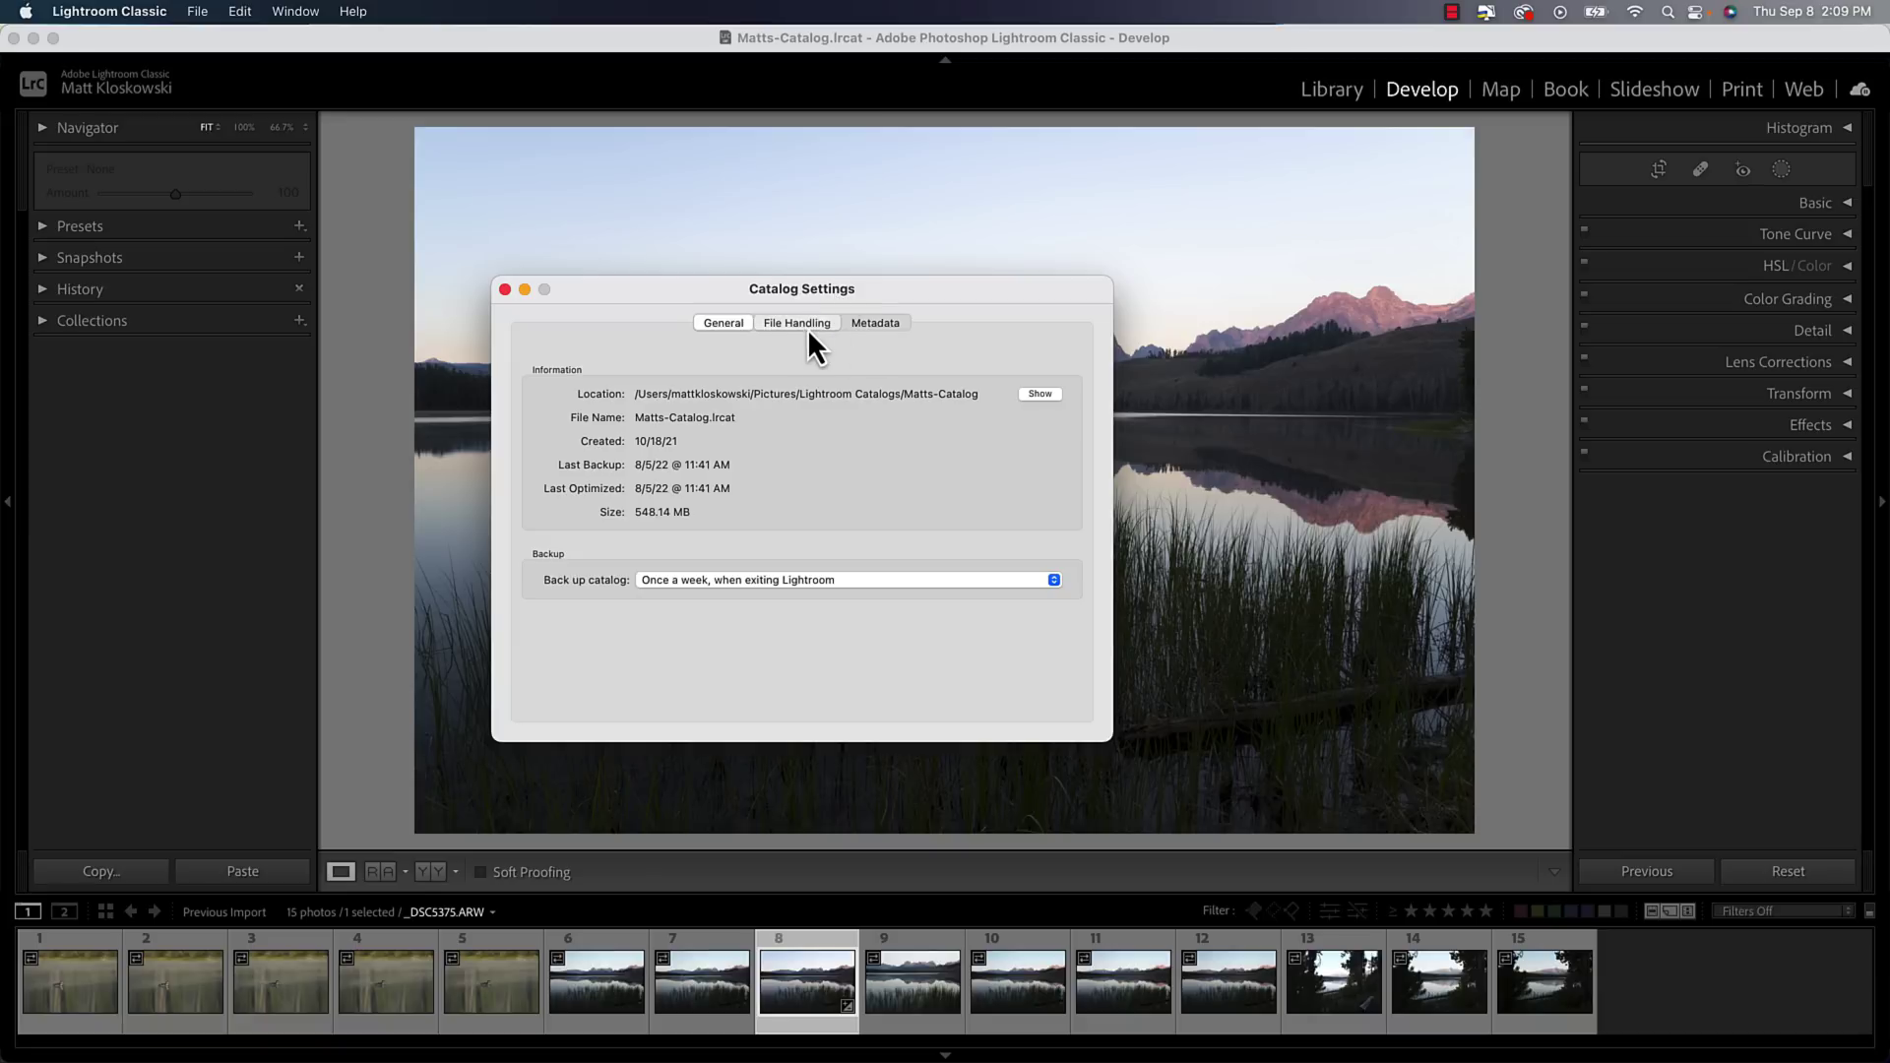
pyautogui.click(807, 328)
pyautogui.click(864, 323)
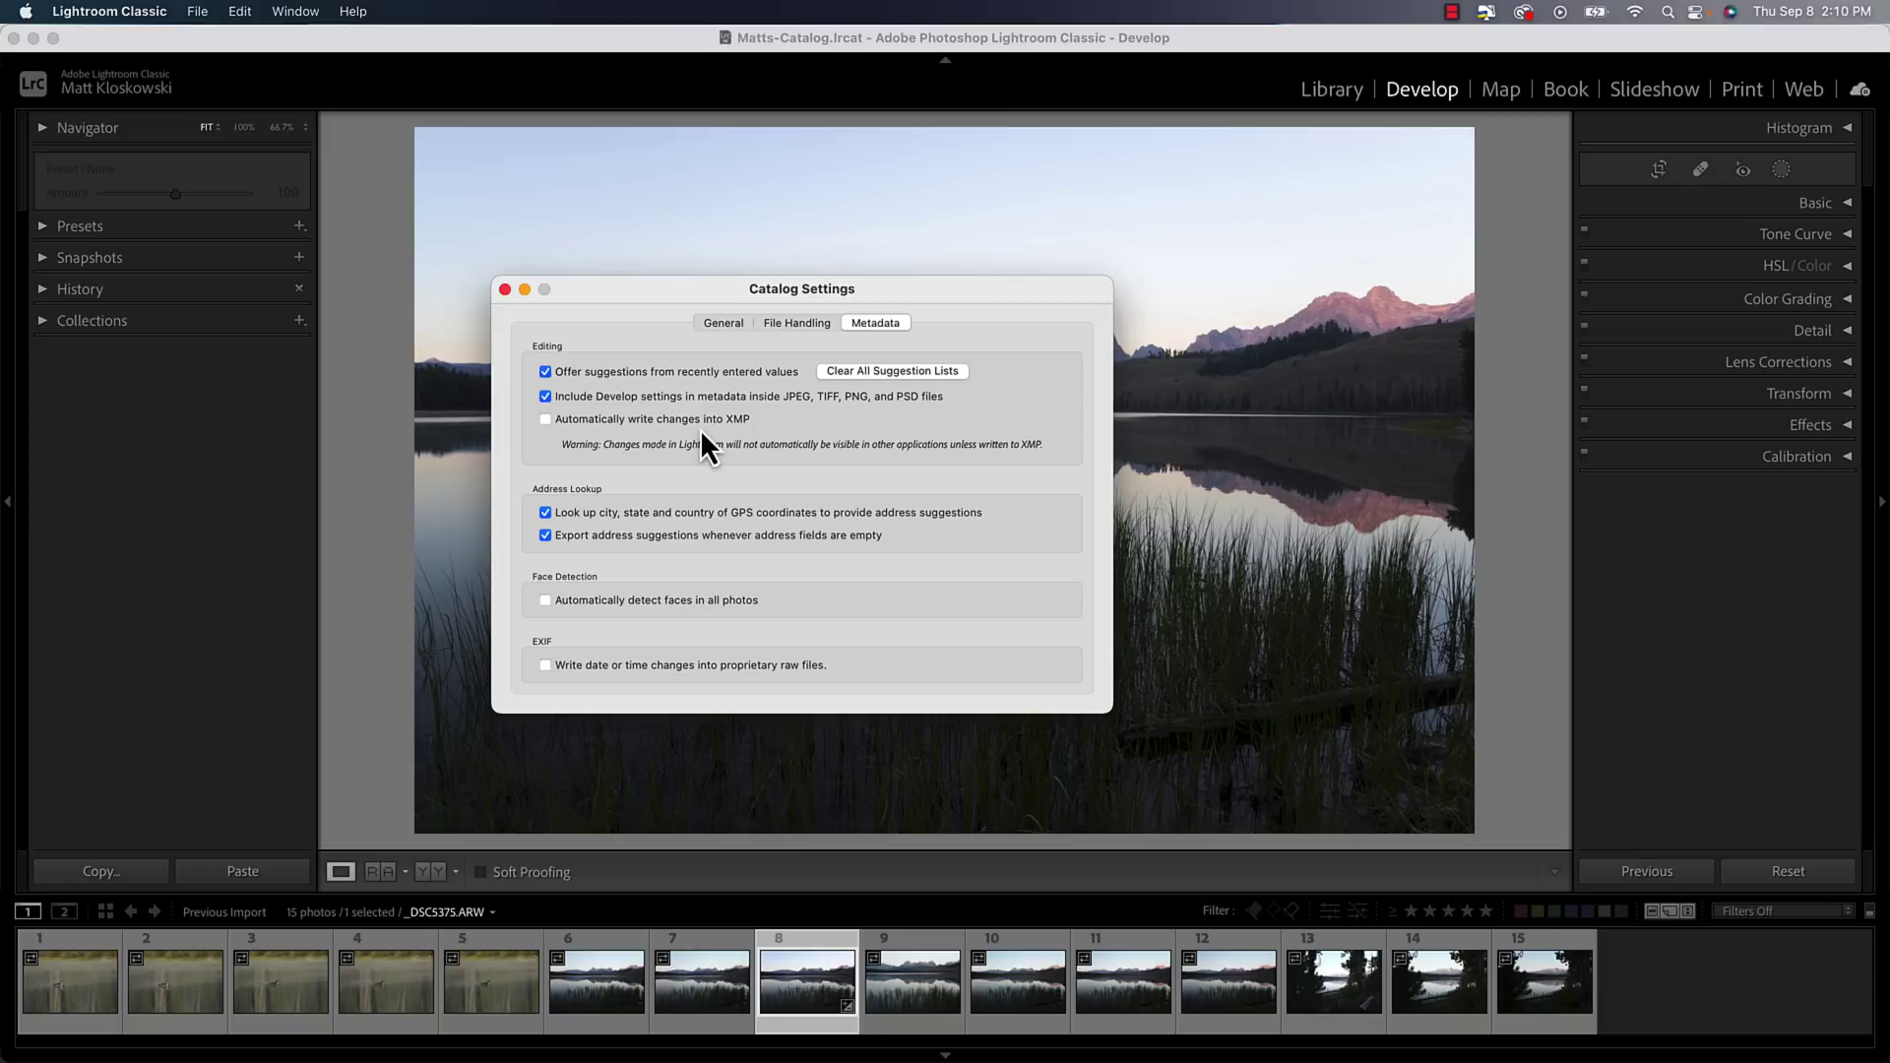
# Close Catalog Settings and open Preferences on the Performance tab
pyautogui.click(729, 323)
pyautogui.click(505, 288)
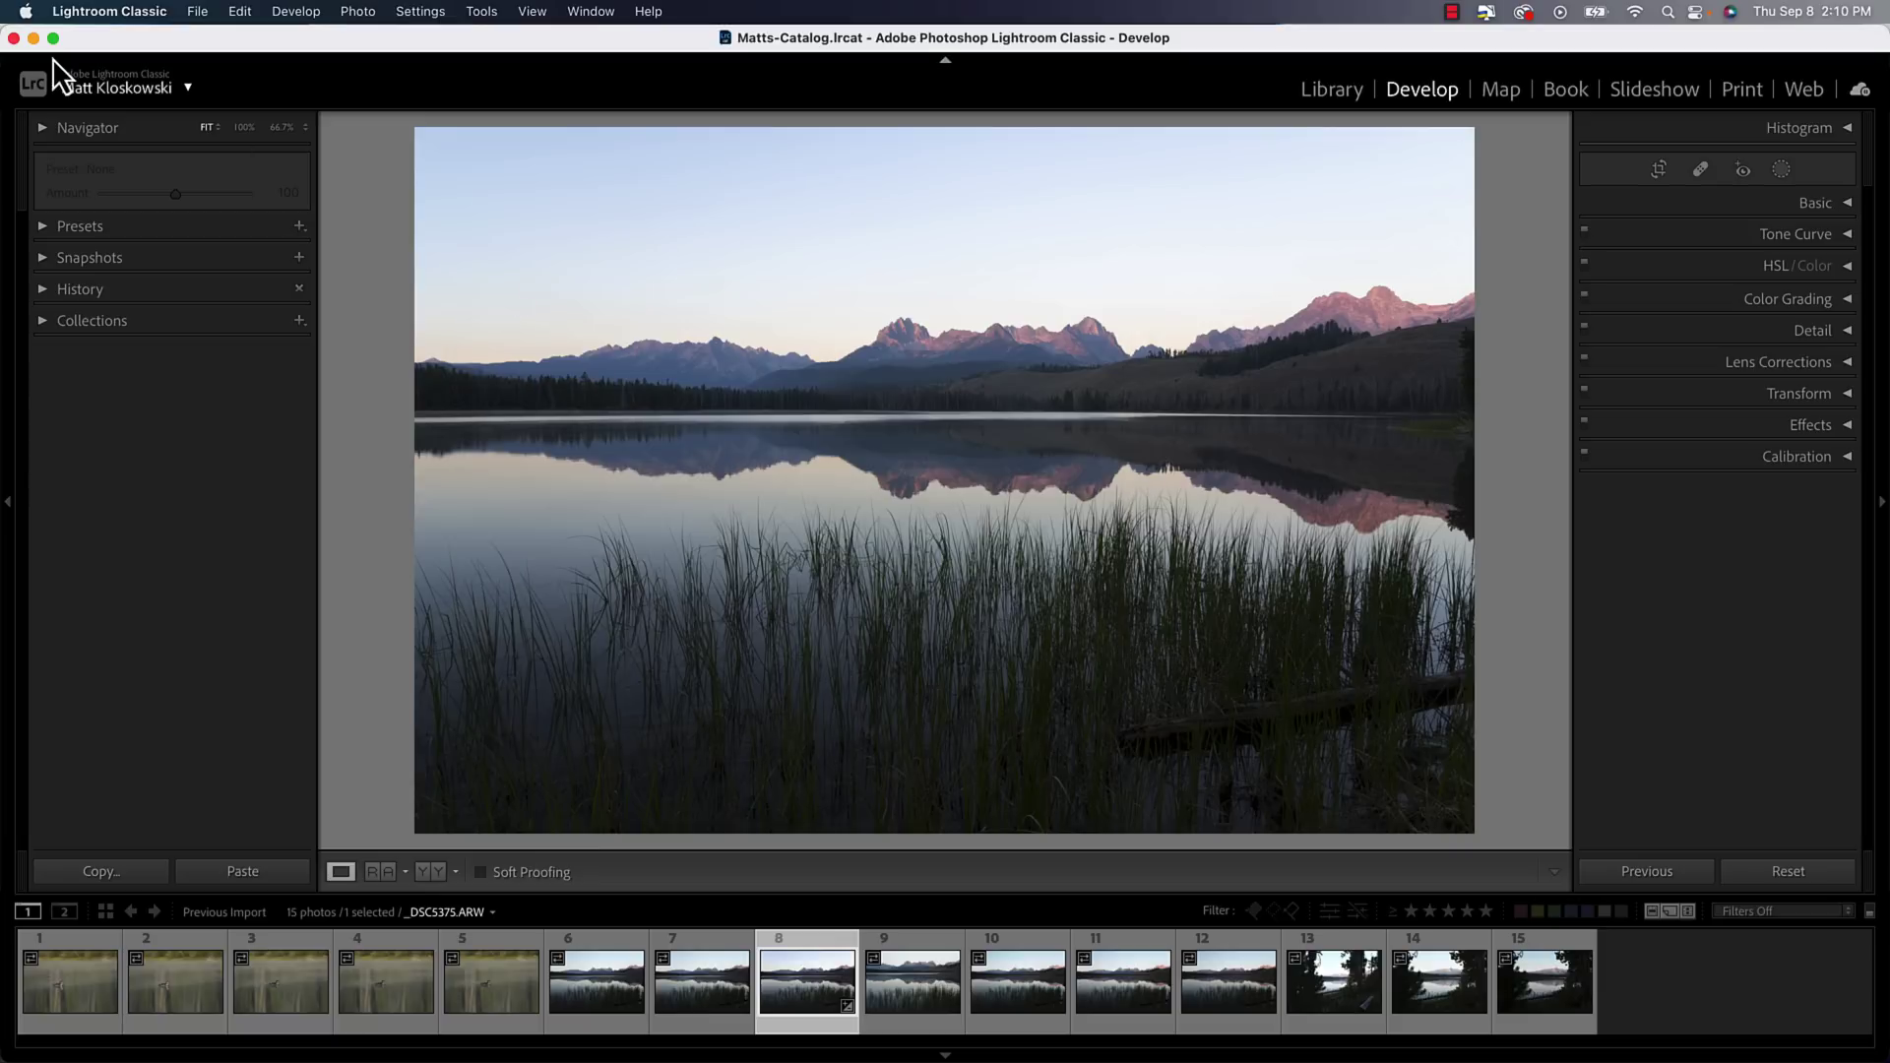
pyautogui.click(110, 10)
pyautogui.click(110, 79)
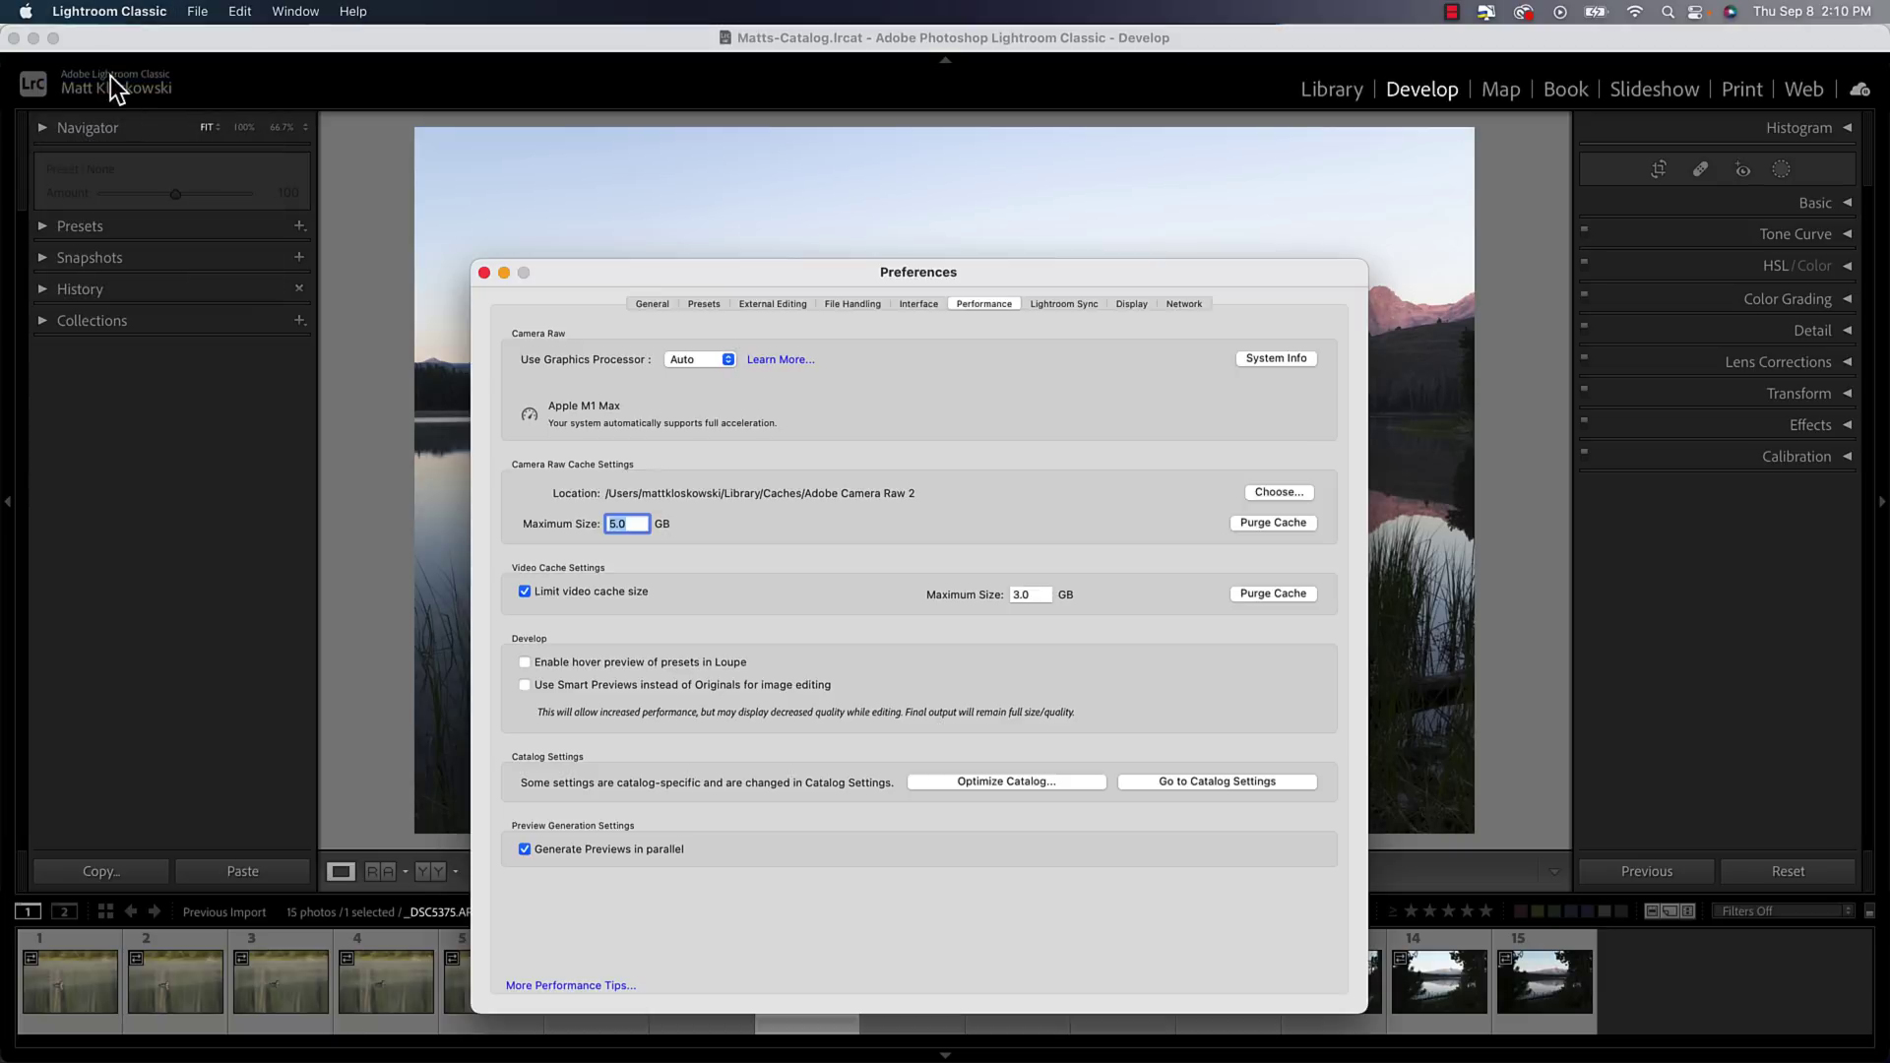
pyautogui.moveTo(671, 269); pyautogui.dragTo(592, 131)
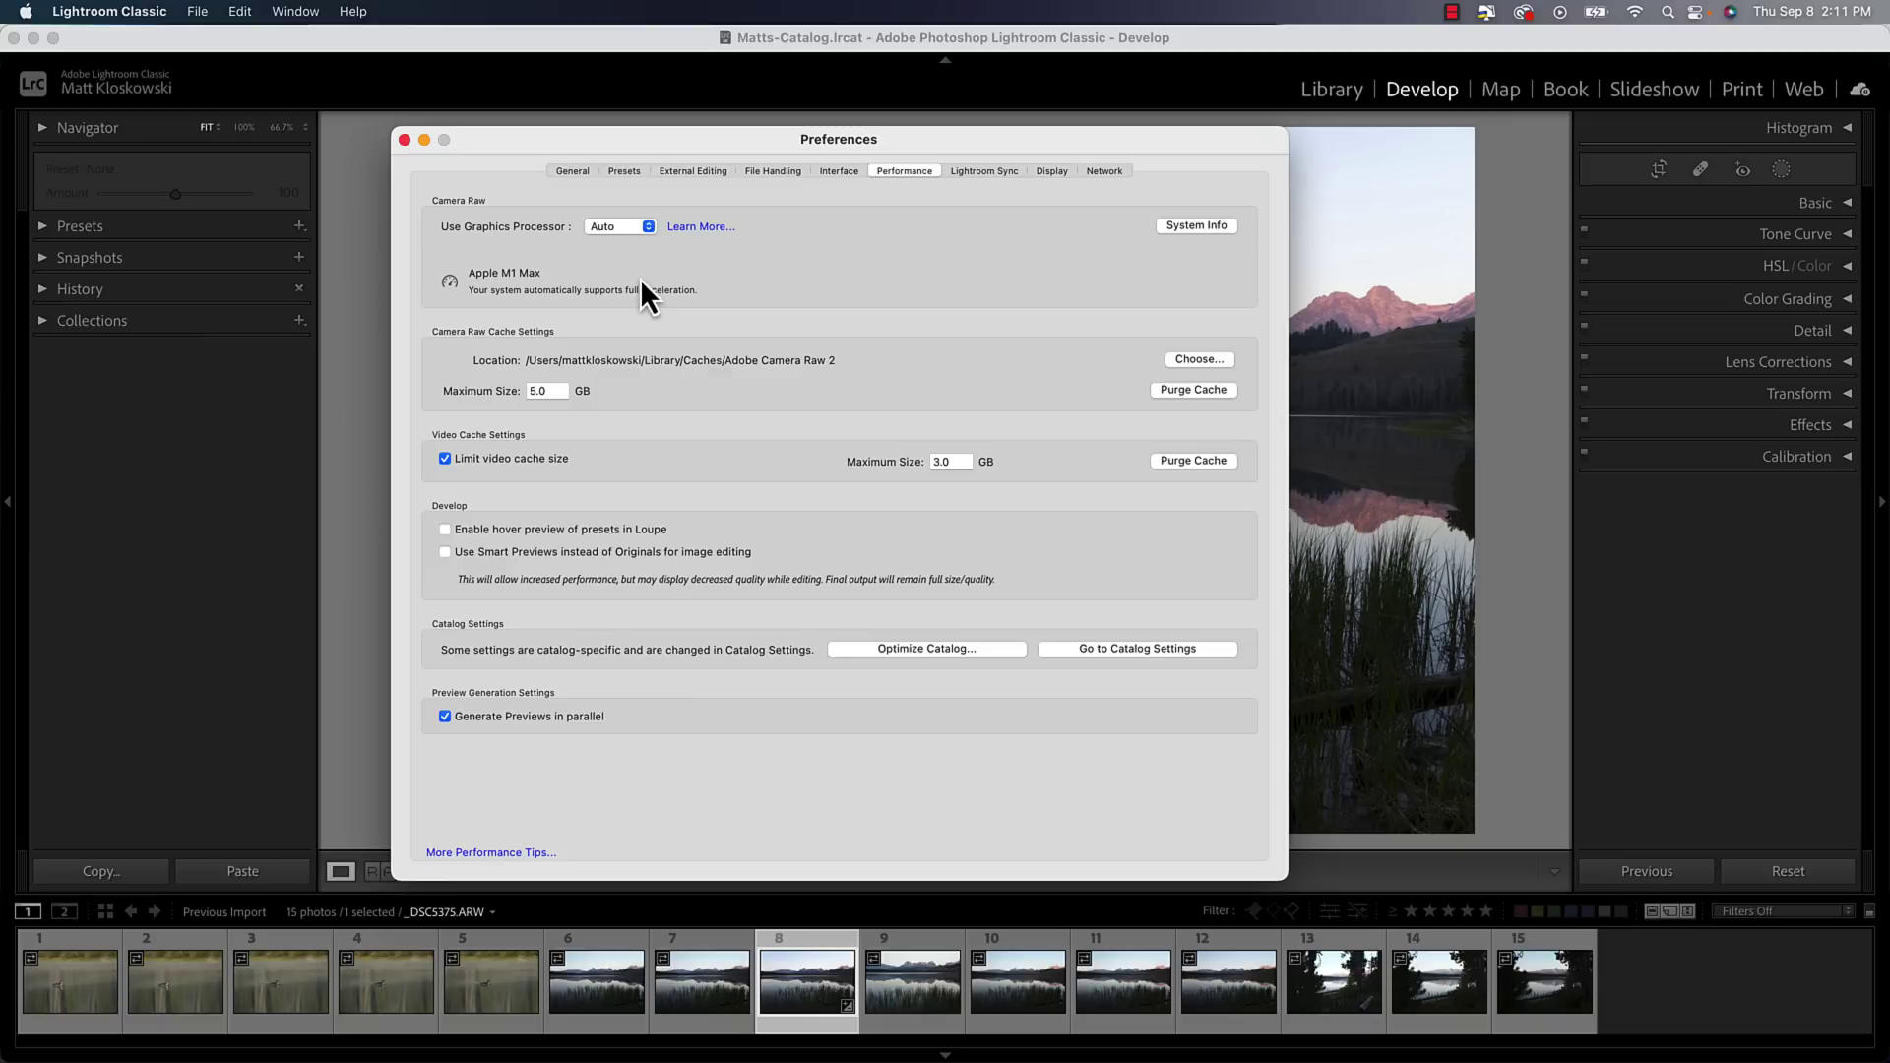
# Check the Use Graphics Processor choices and leave it on Auto
pyautogui.click(607, 230)
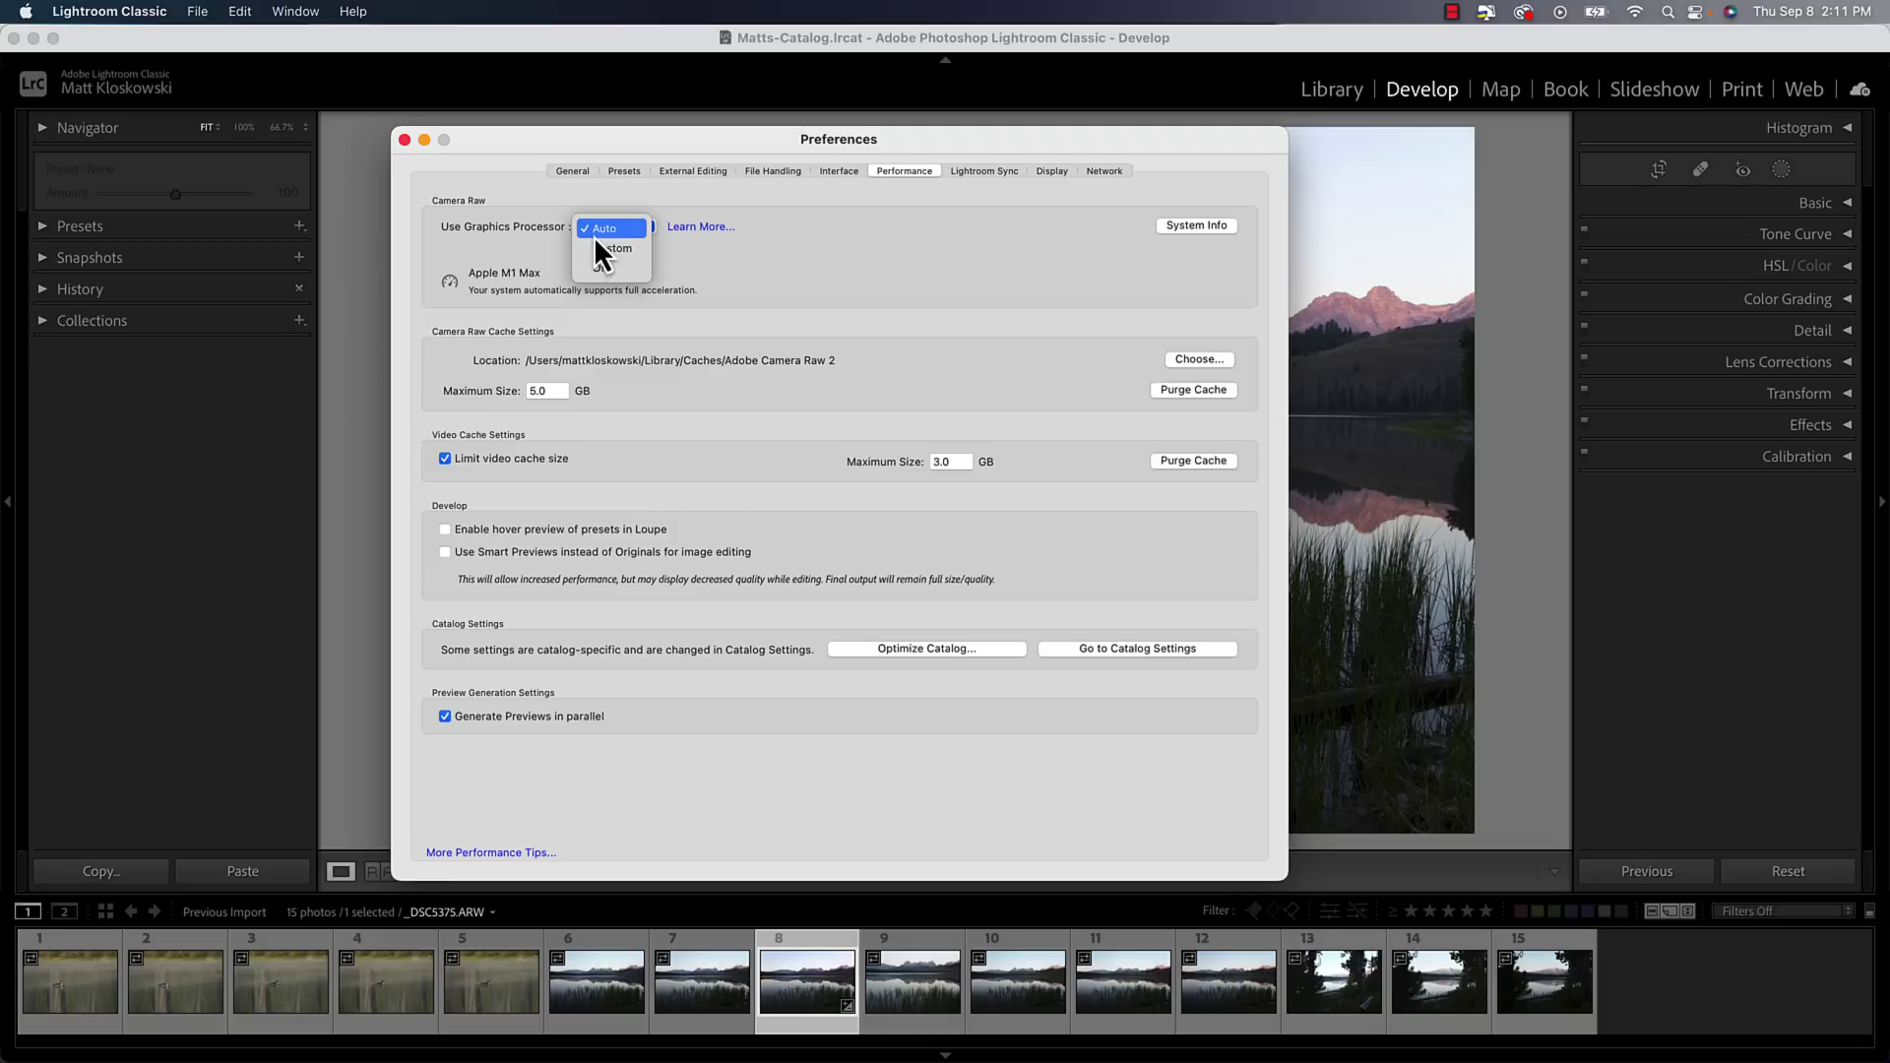
pyautogui.click(754, 260)
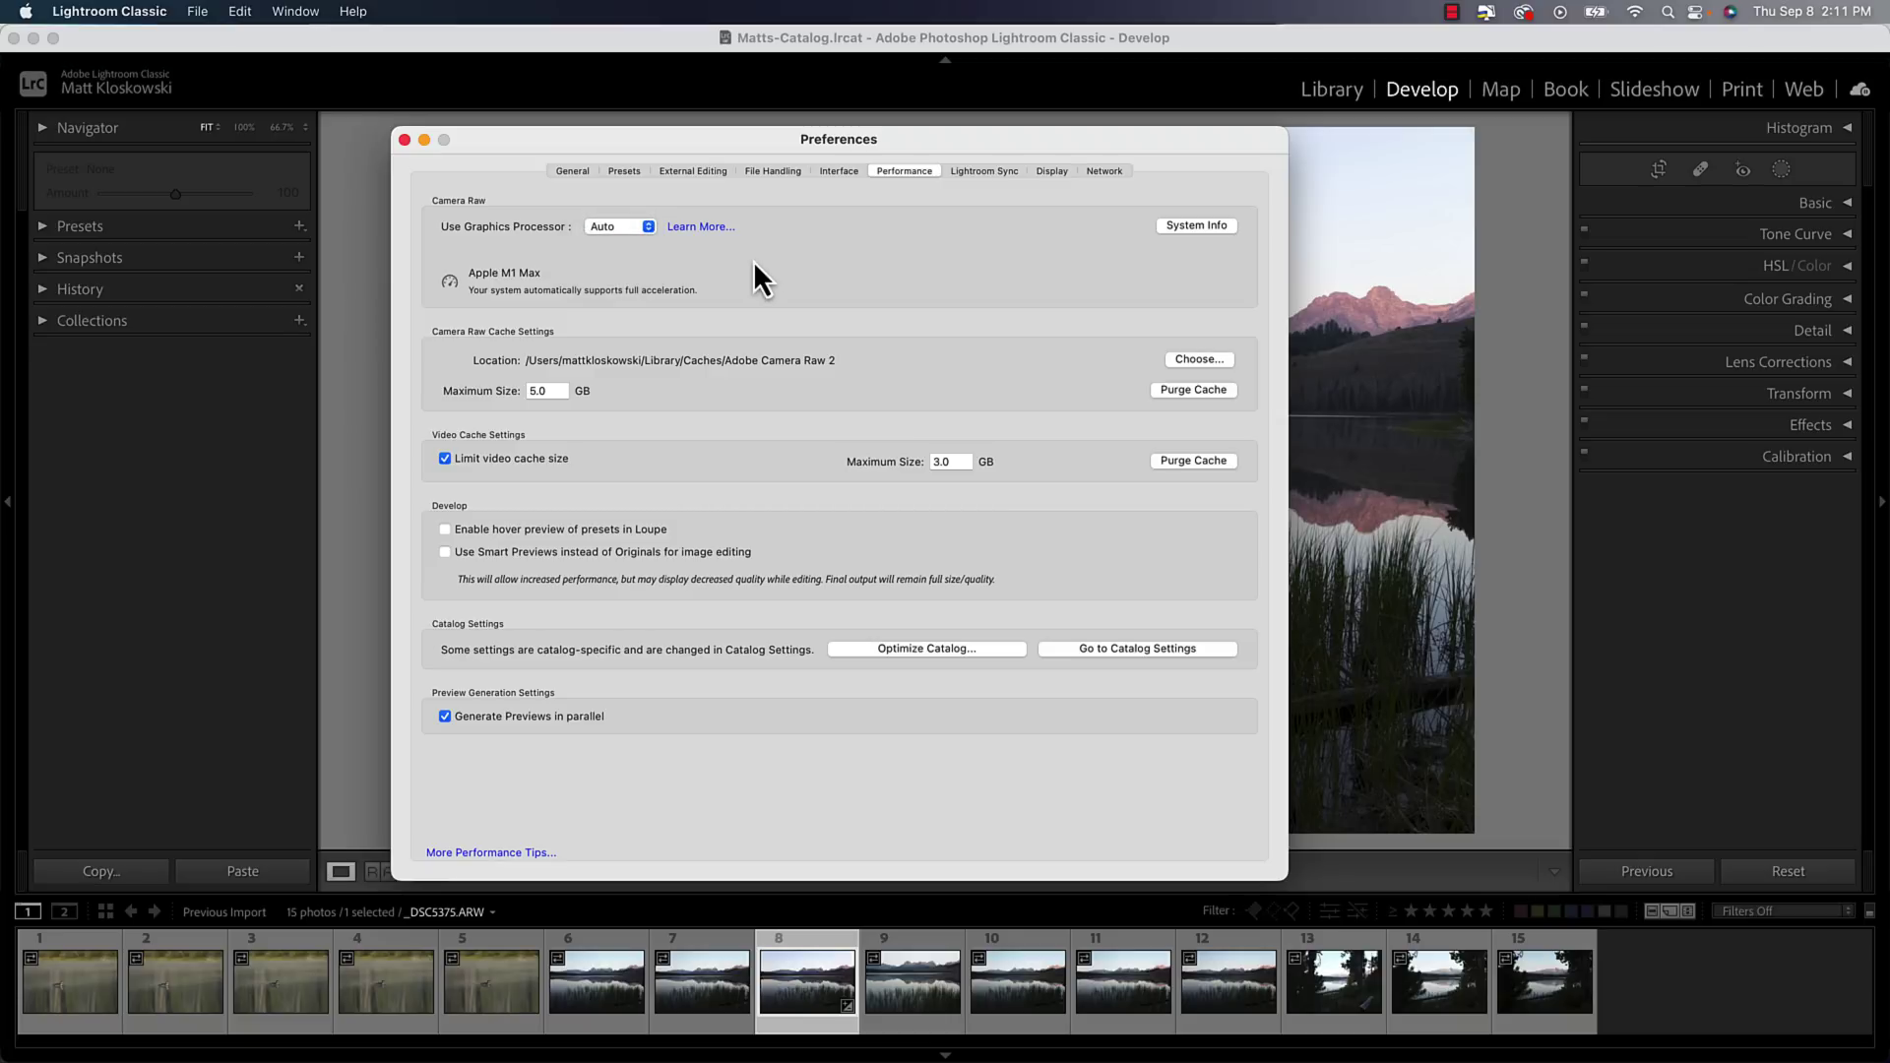
pyautogui.click(617, 236)
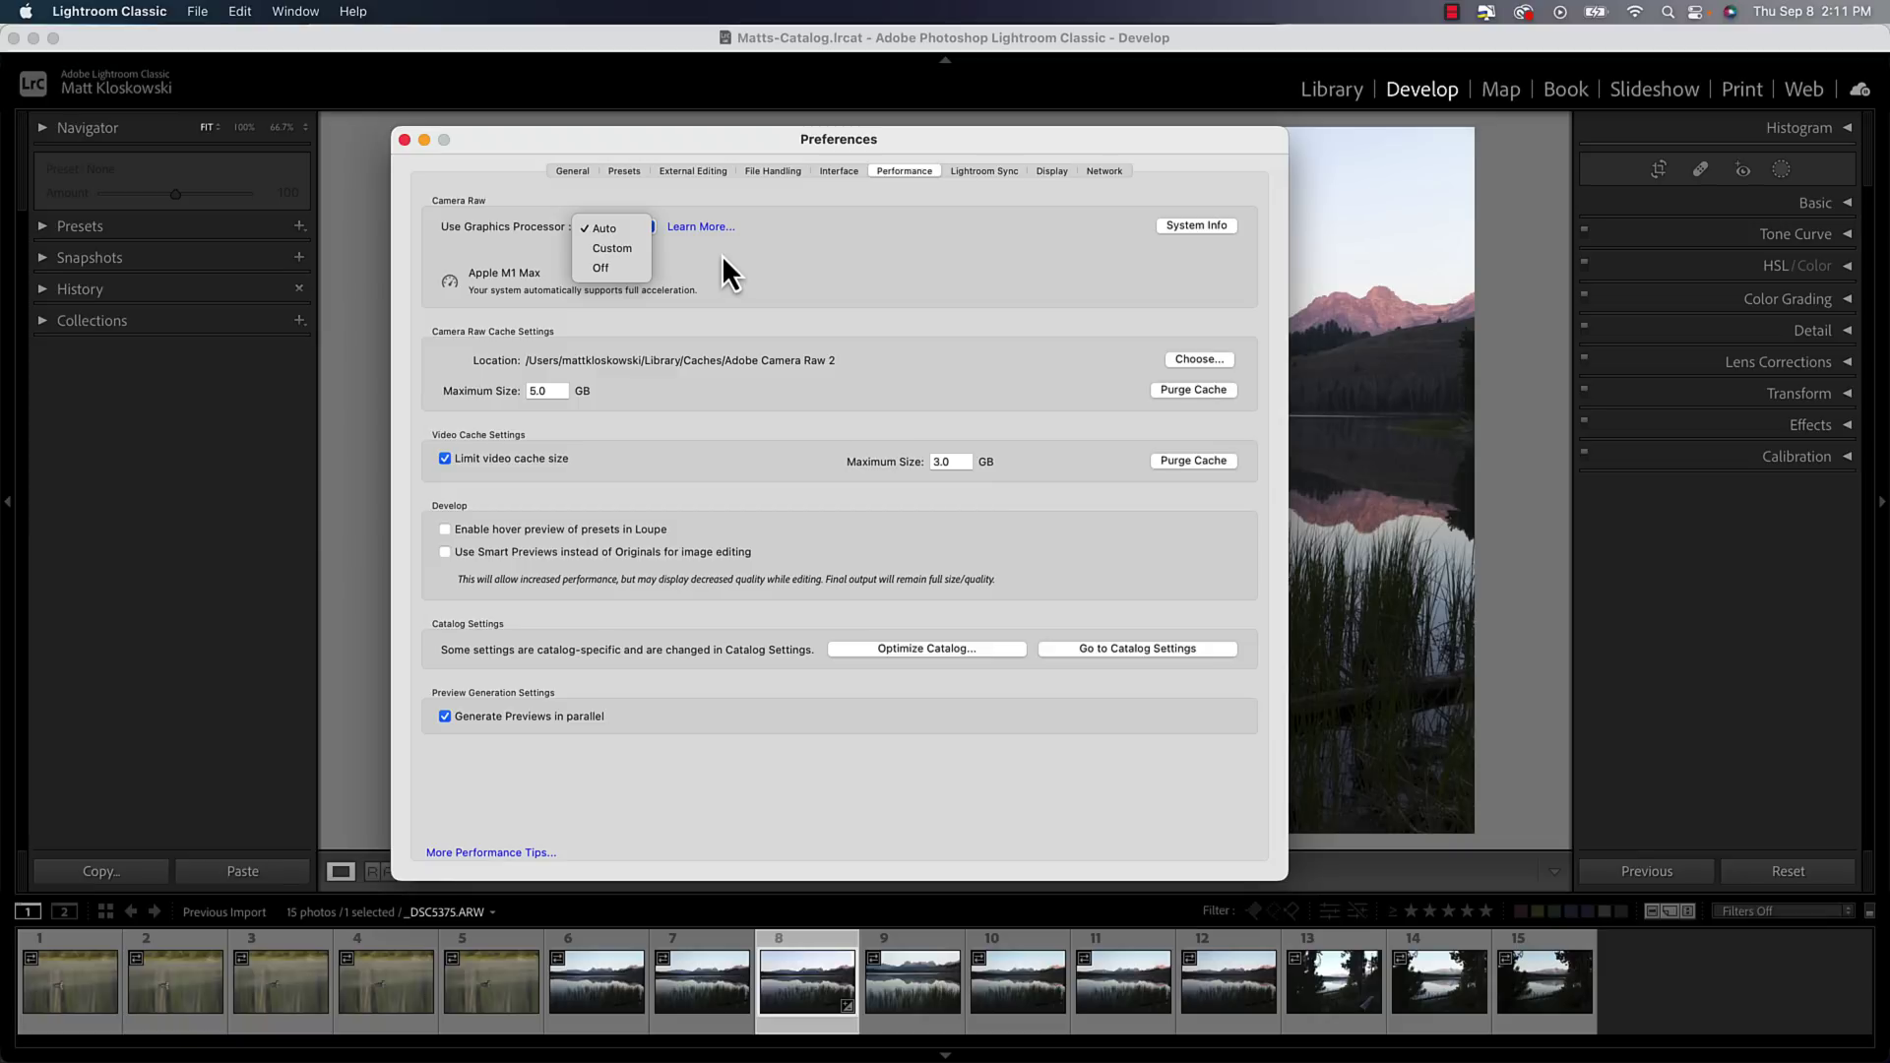
pyautogui.click(618, 230)
# Keep the graphics processor on Auto and set the Camera Raw cache maximum to 20 GB
pyautogui.click(733, 252)
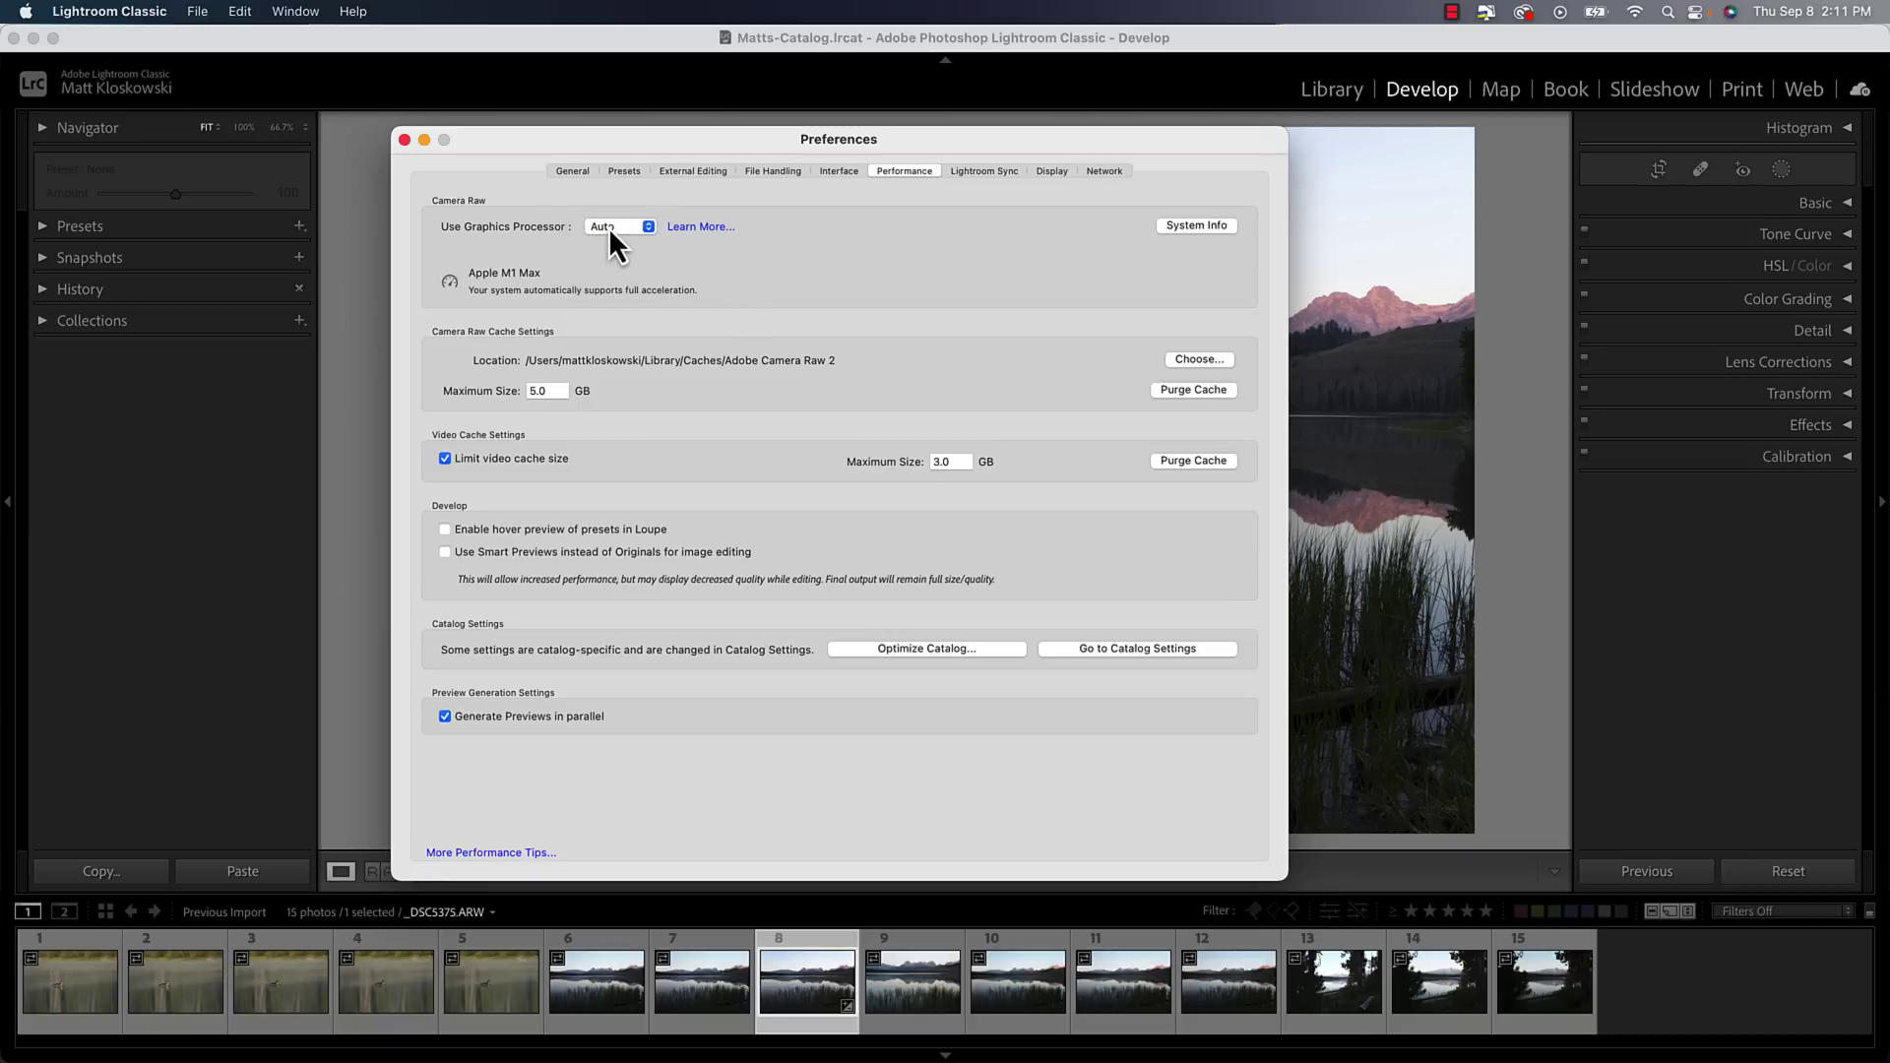
pyautogui.click(609, 226)
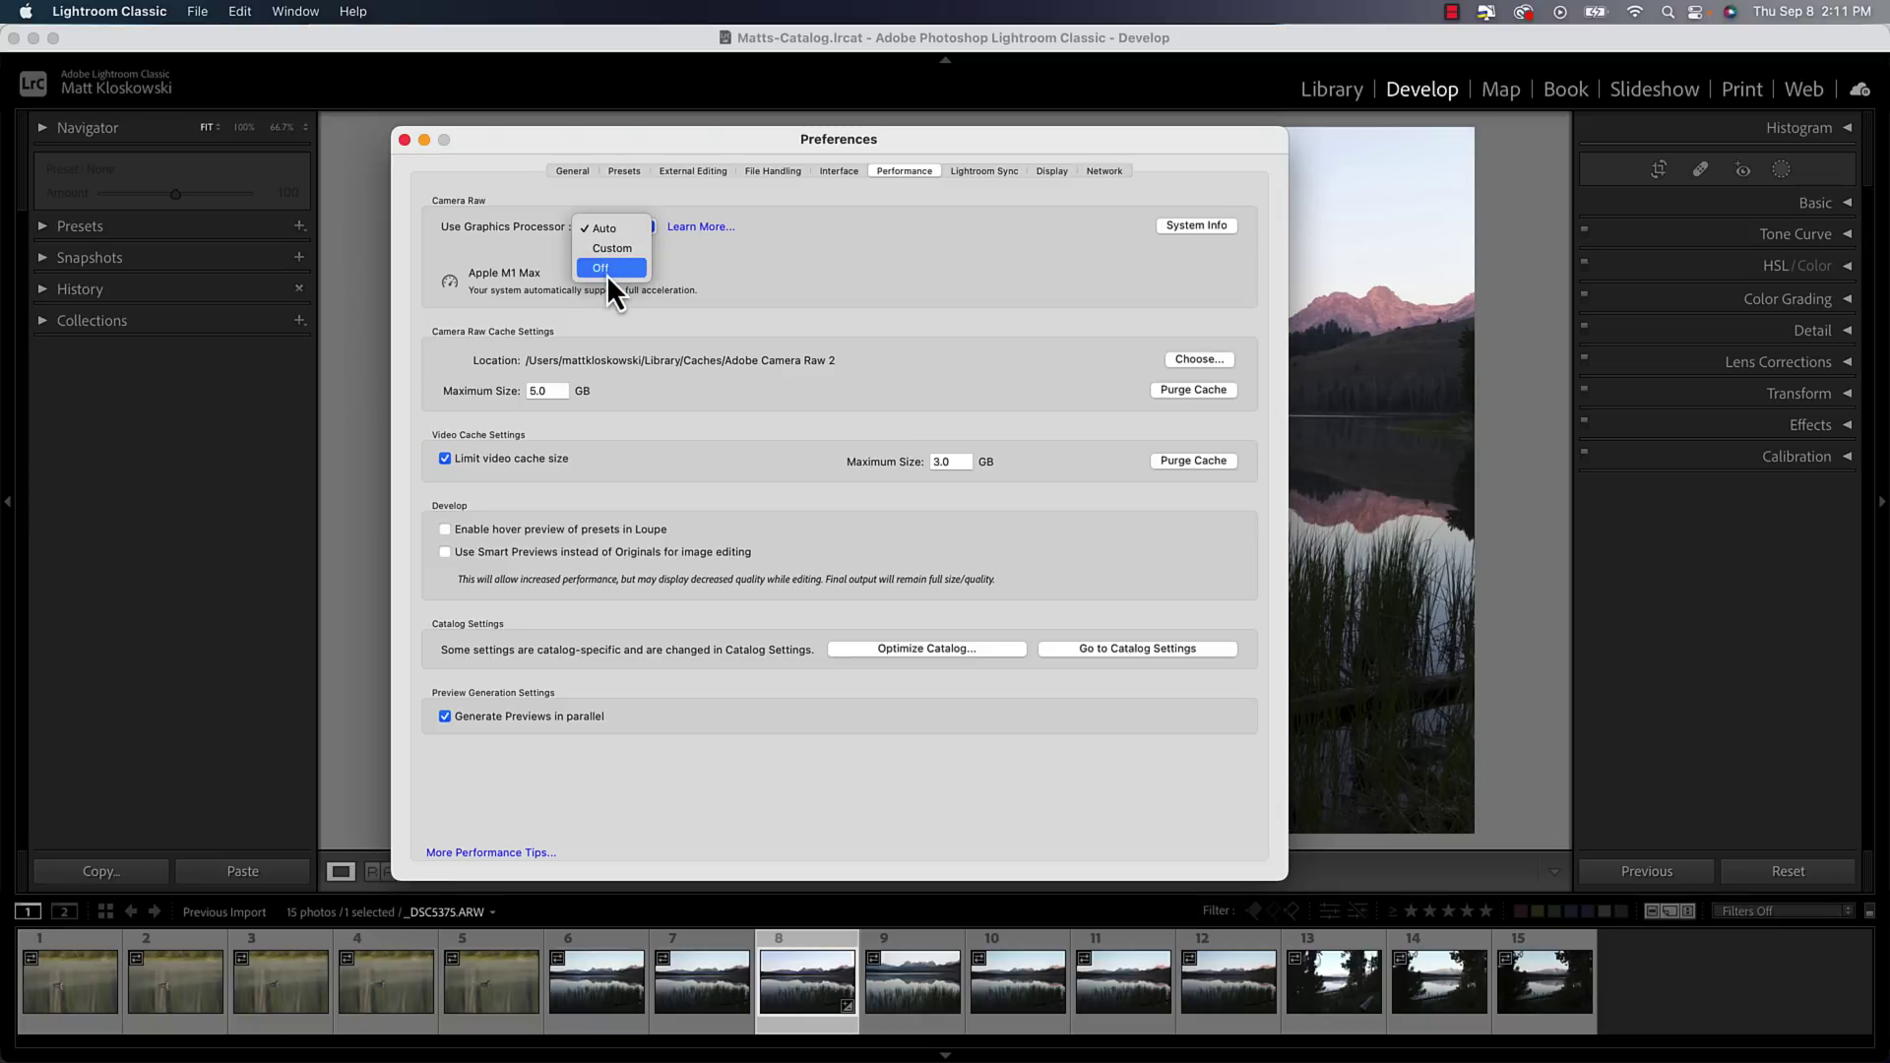
pyautogui.click(809, 230)
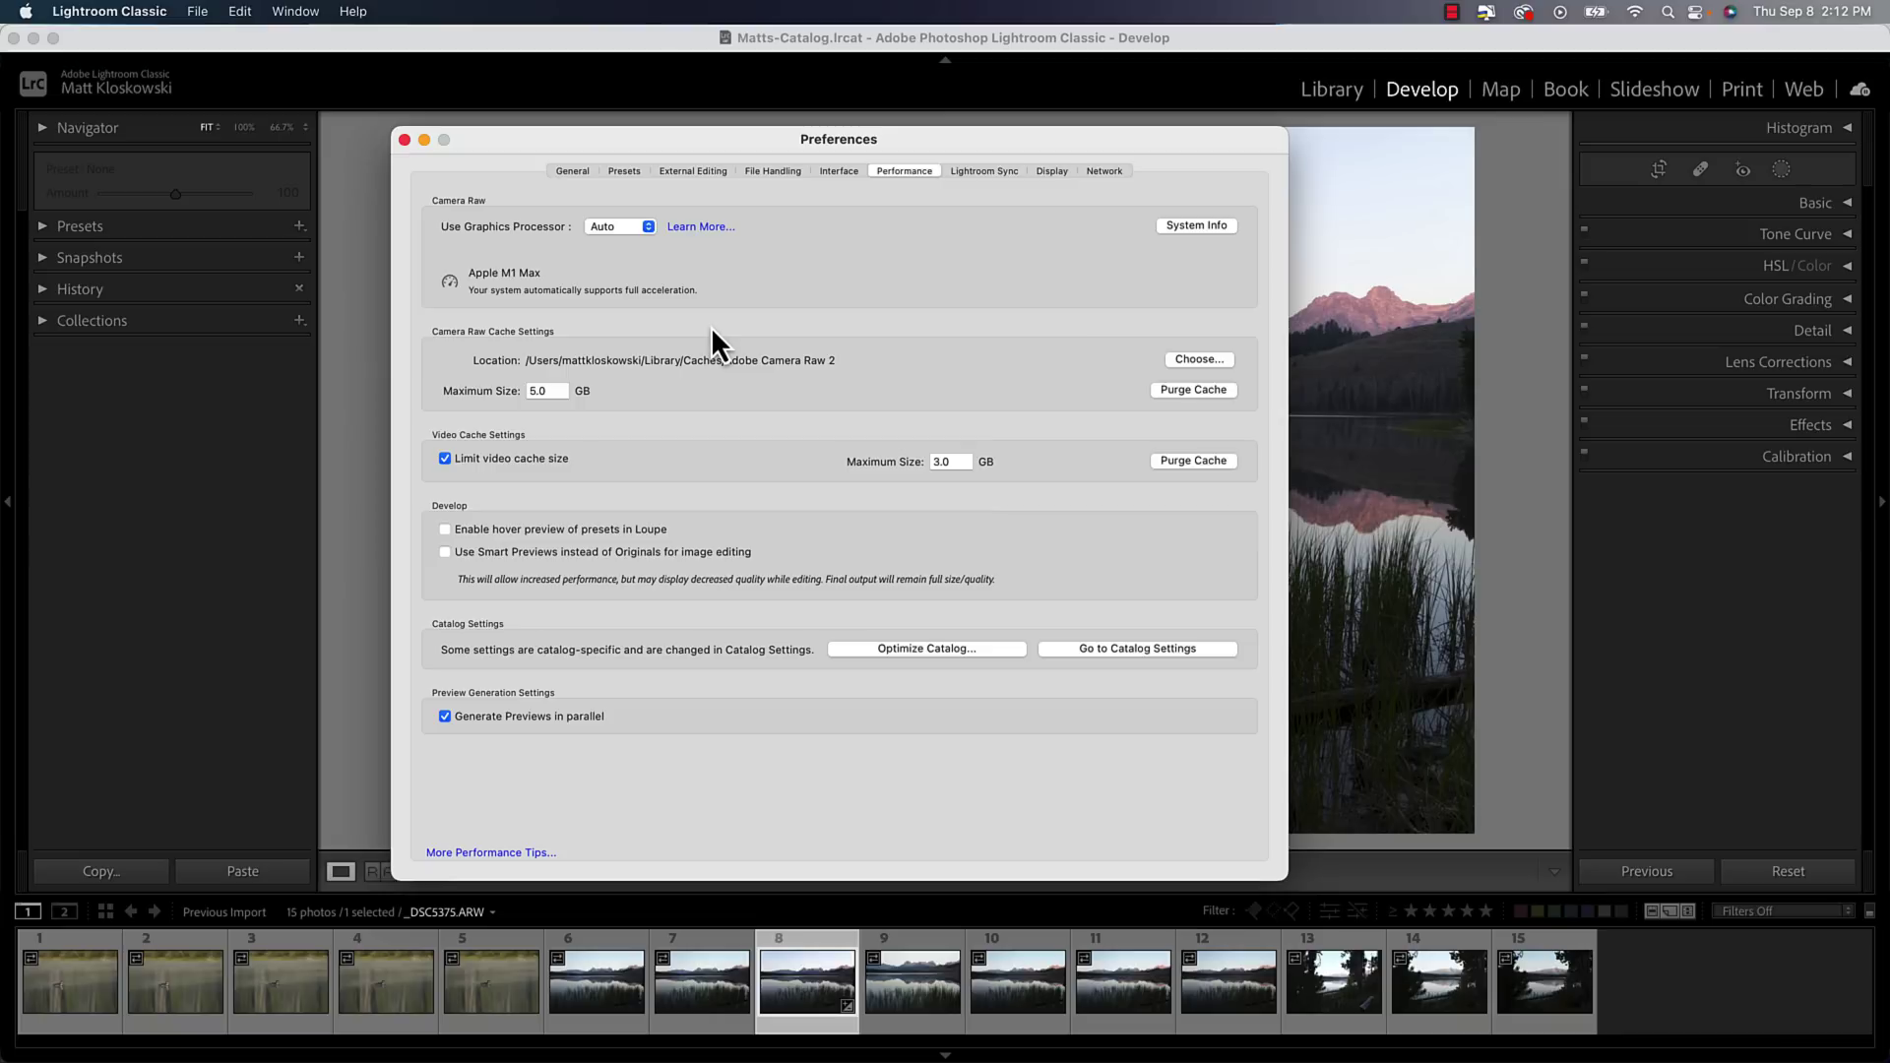
pyautogui.click(545, 390)
pyautogui.write('20')
# Enable preset hover previews, expand the Presets panel, then reopen Preferences to check the 20.0 GB cache
pyautogui.click(491, 530)
pyautogui.click(405, 140)
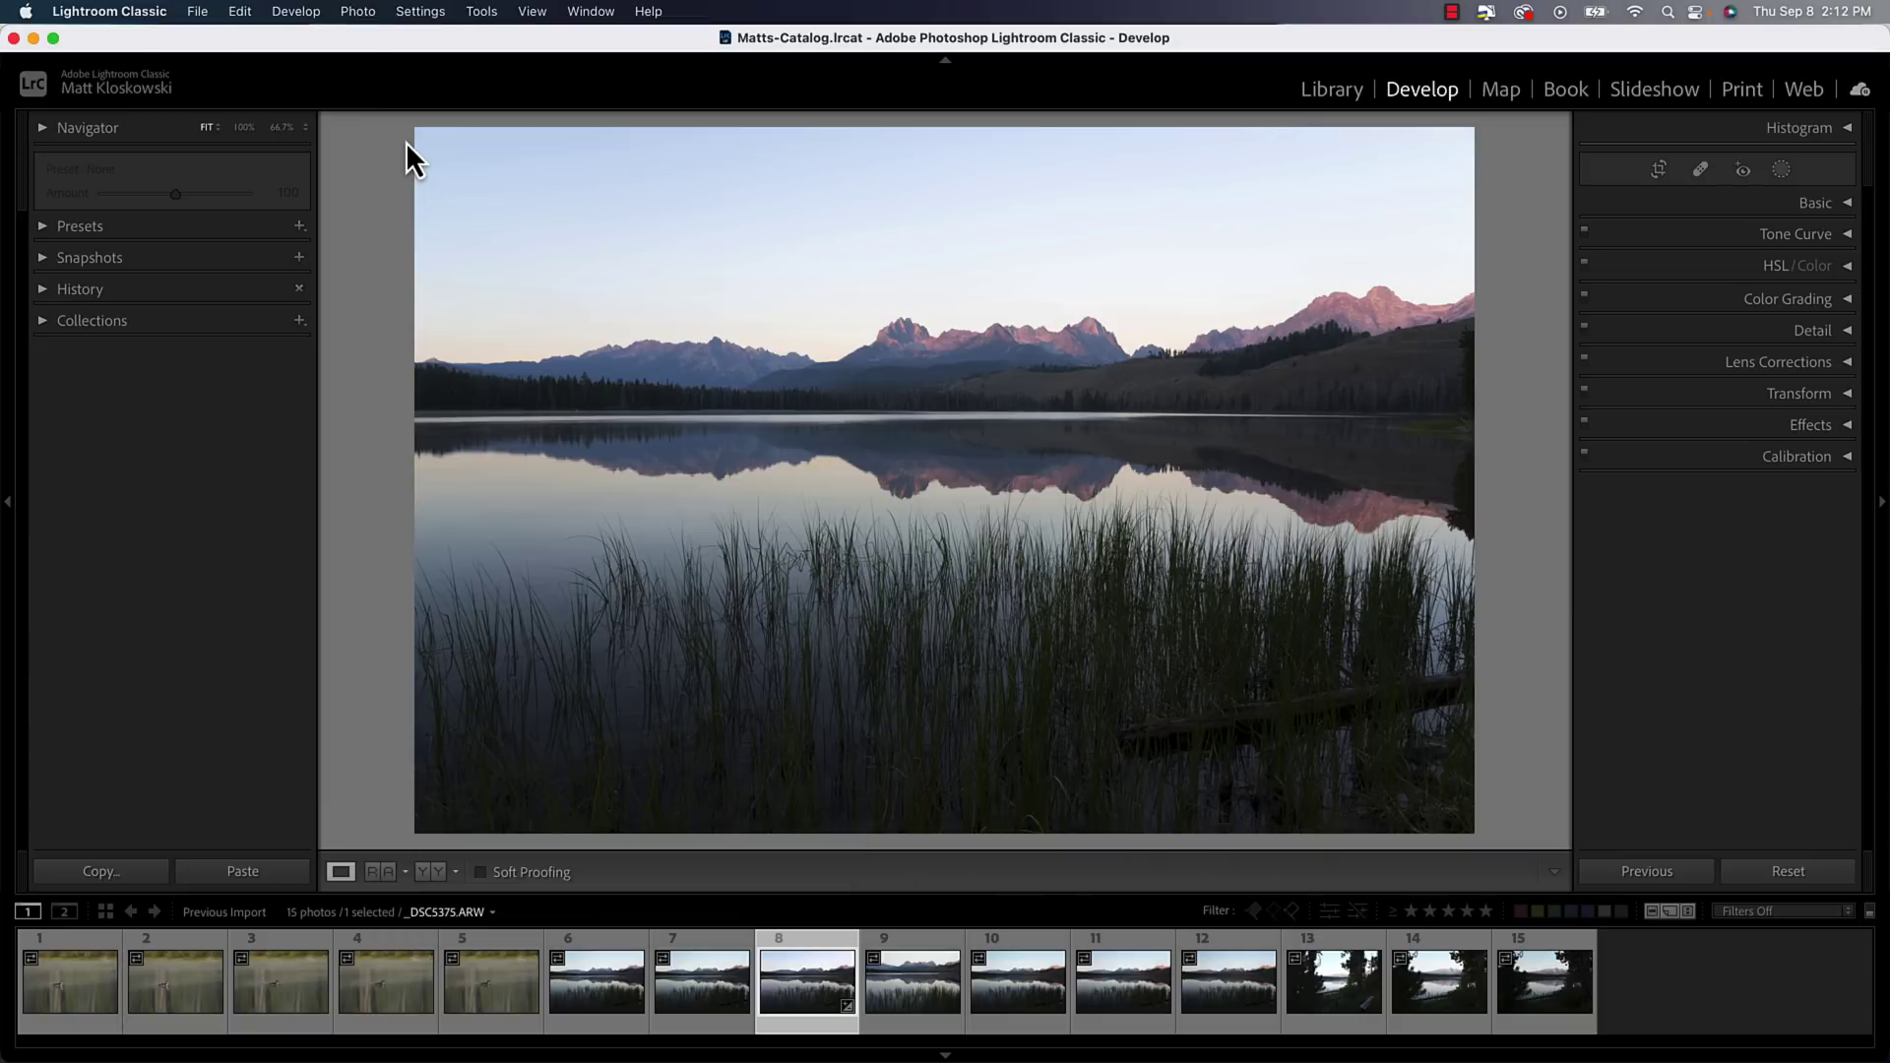
pyautogui.click(73, 229)
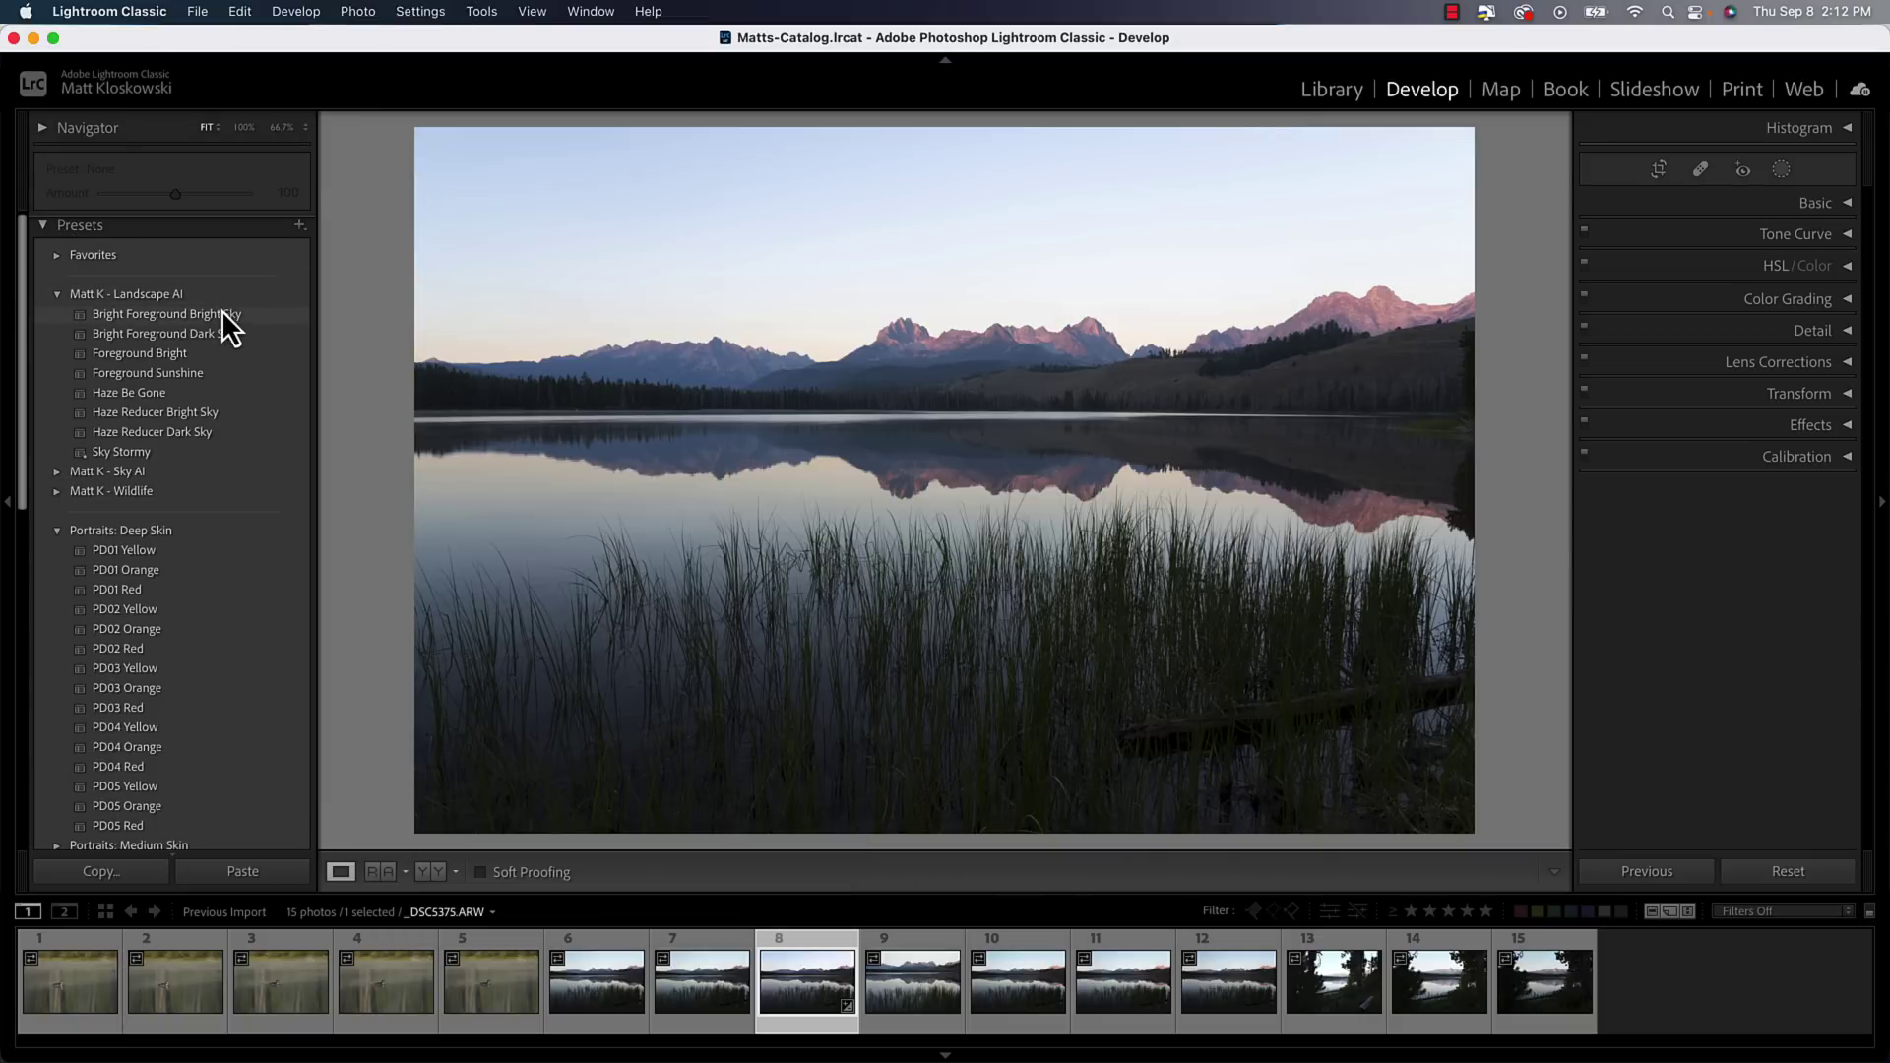
pyautogui.moveTo(222, 315)
pyautogui.click(109, 10)
pyautogui.click(142, 75)
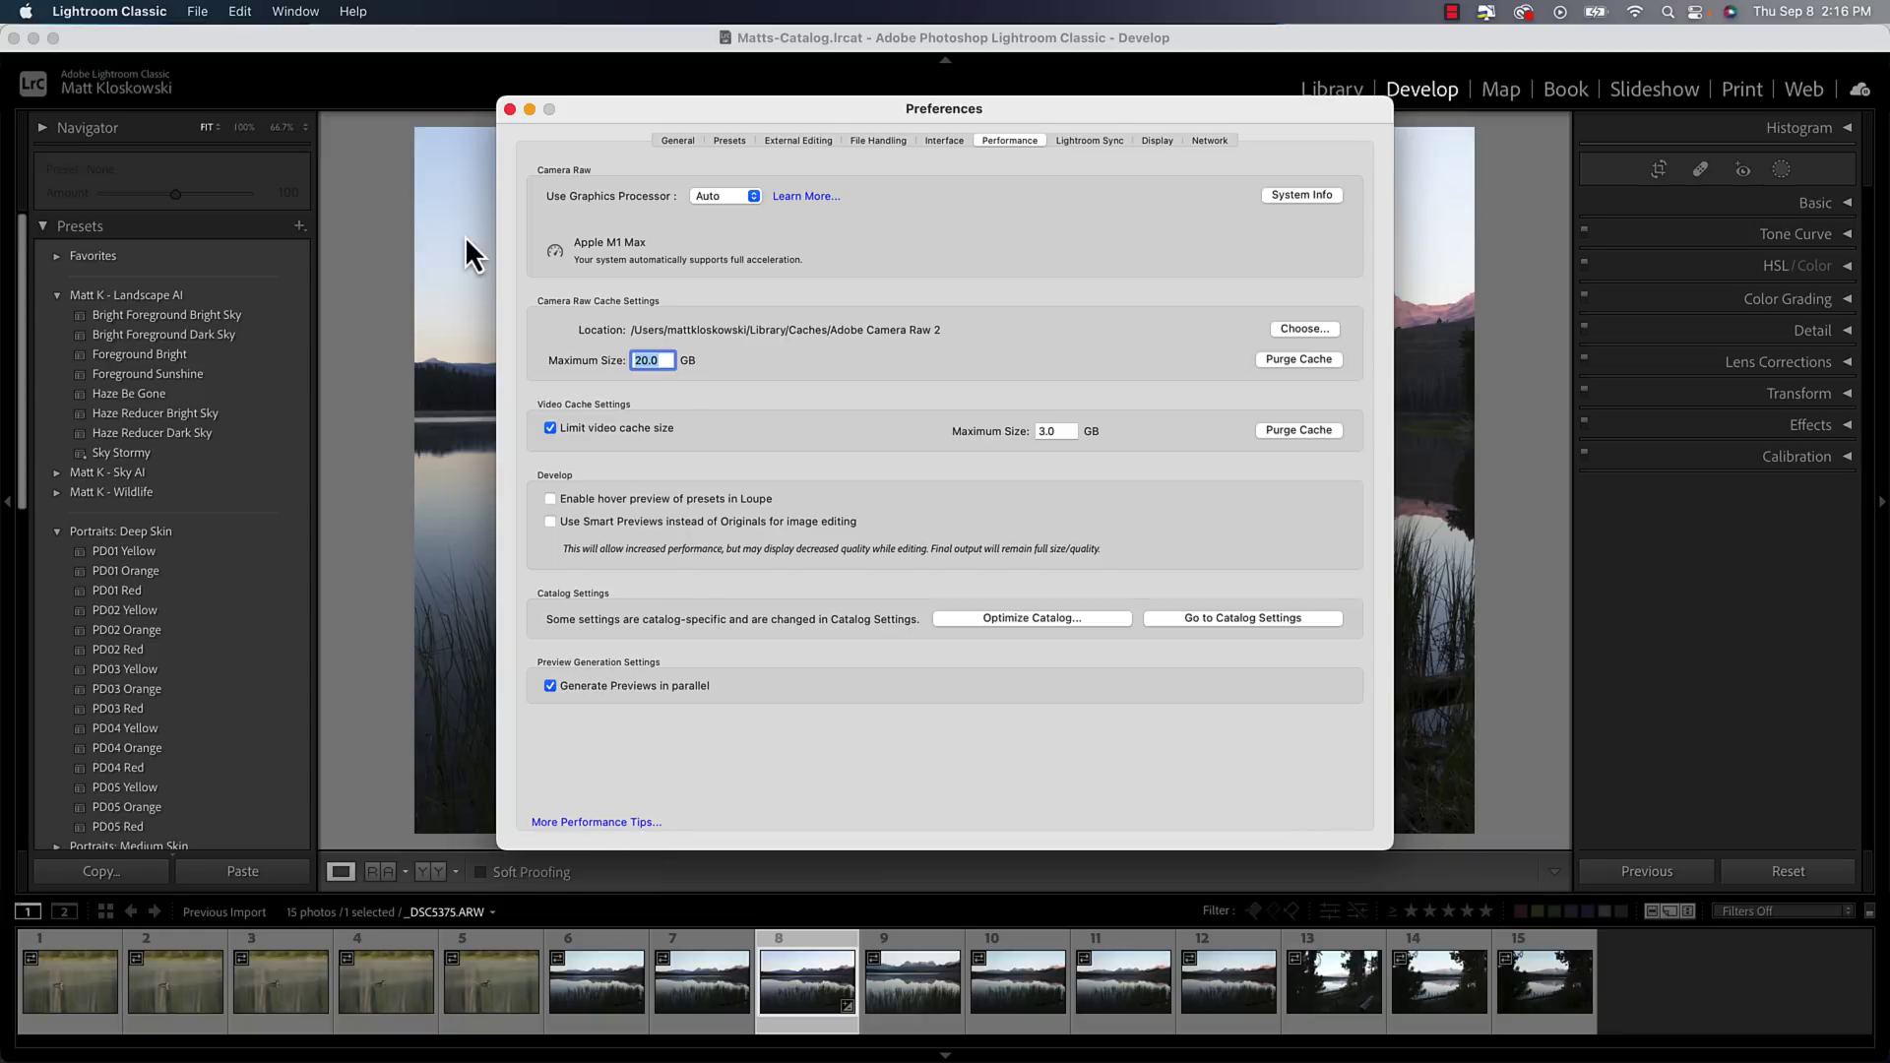
# Close Preferences and scroll through the Presets panel showing the Landscape AI group
pyautogui.click(510, 110)
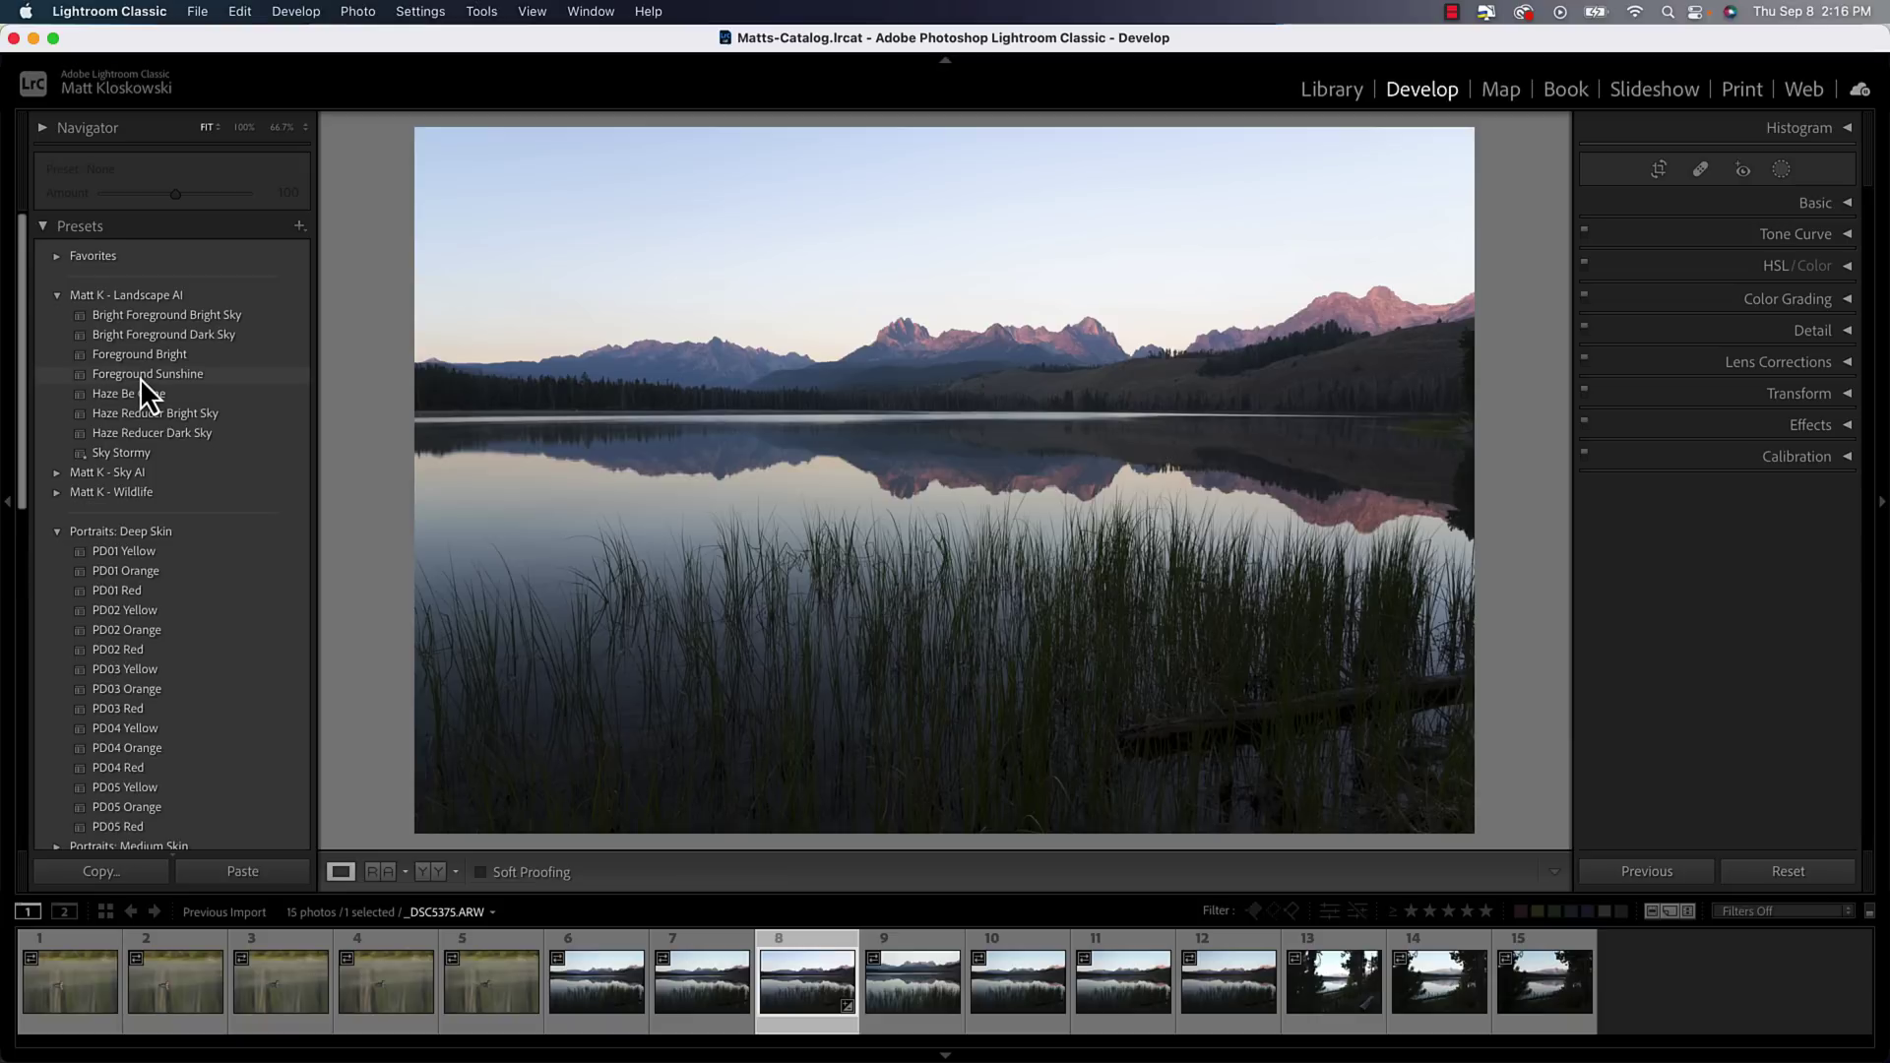
pyautogui.scroll(-2, 140, 378)
pyautogui.scroll(2, 140, 376)
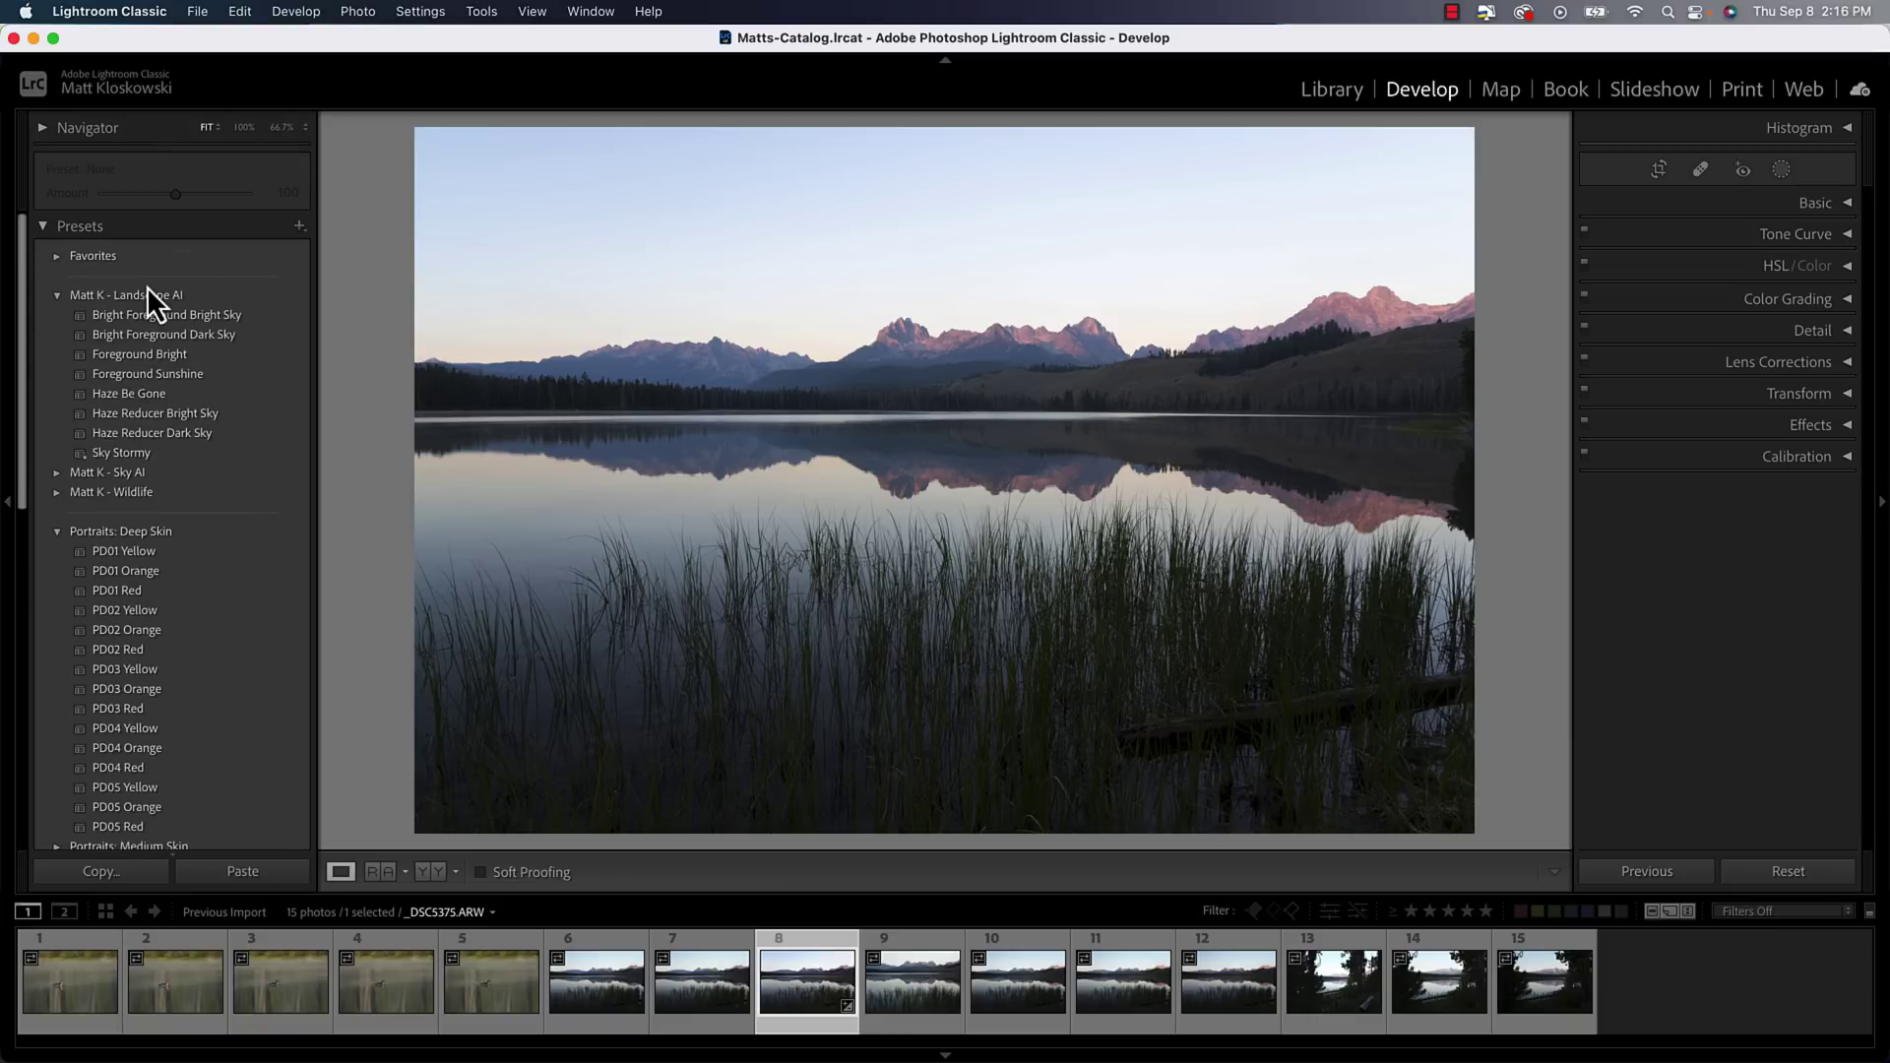